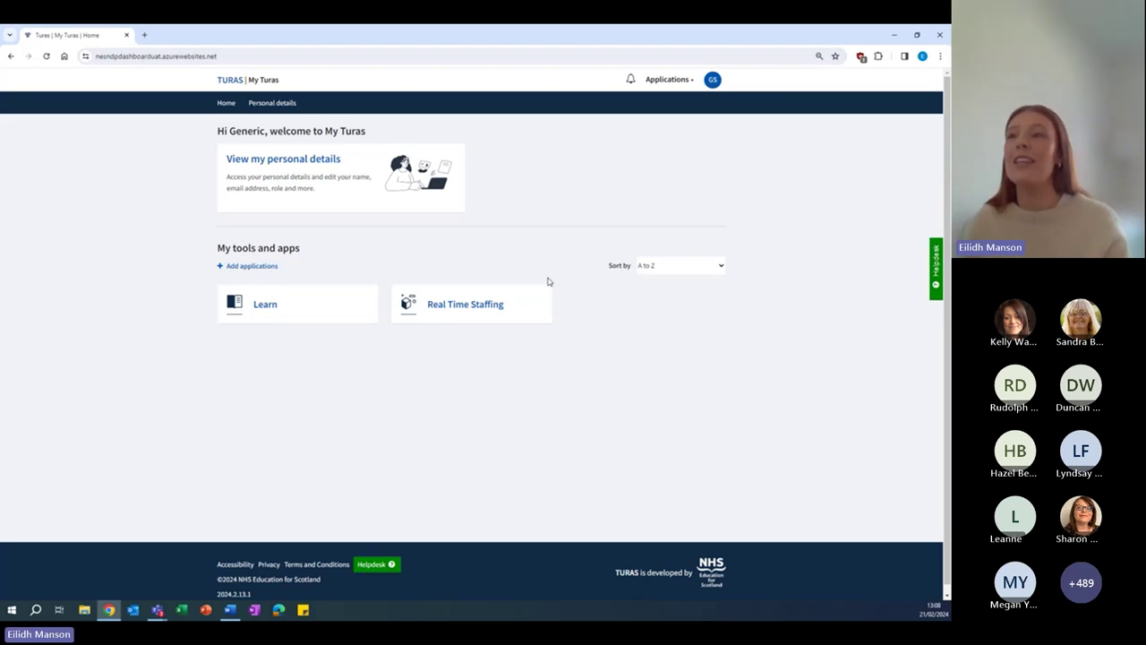
Start a new assessment in Real Time Staffing for Kelso Community Hospital, Ward 2
{"action": "left_click", "coordinate": [496, 313]}
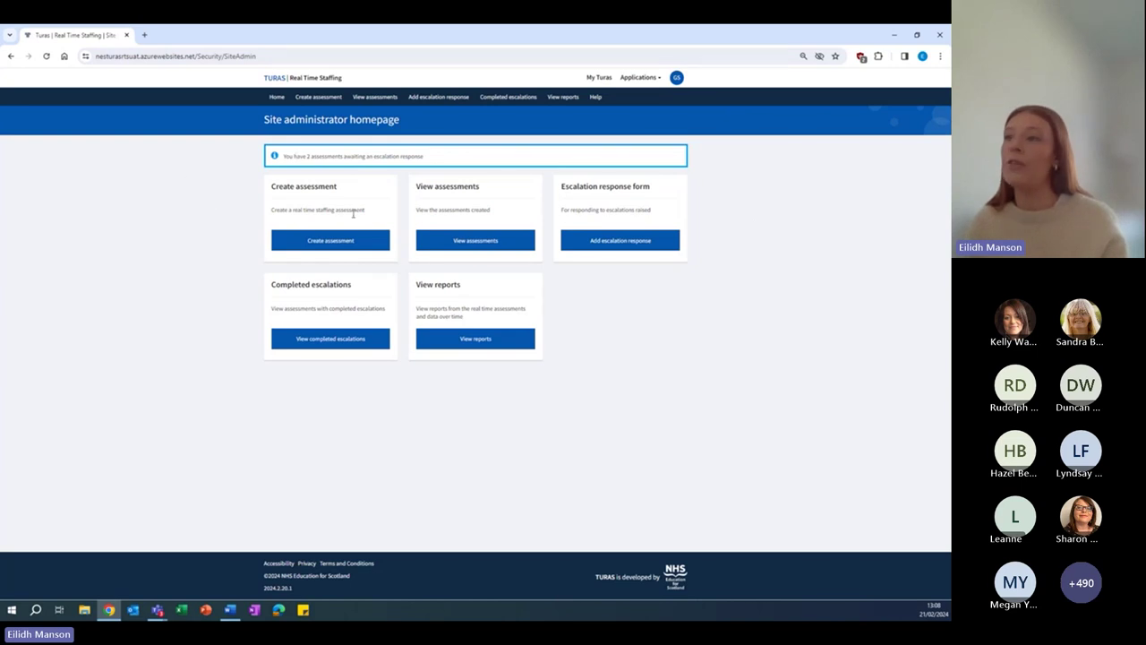
{"action": "left_click", "coordinate": [328, 241]}
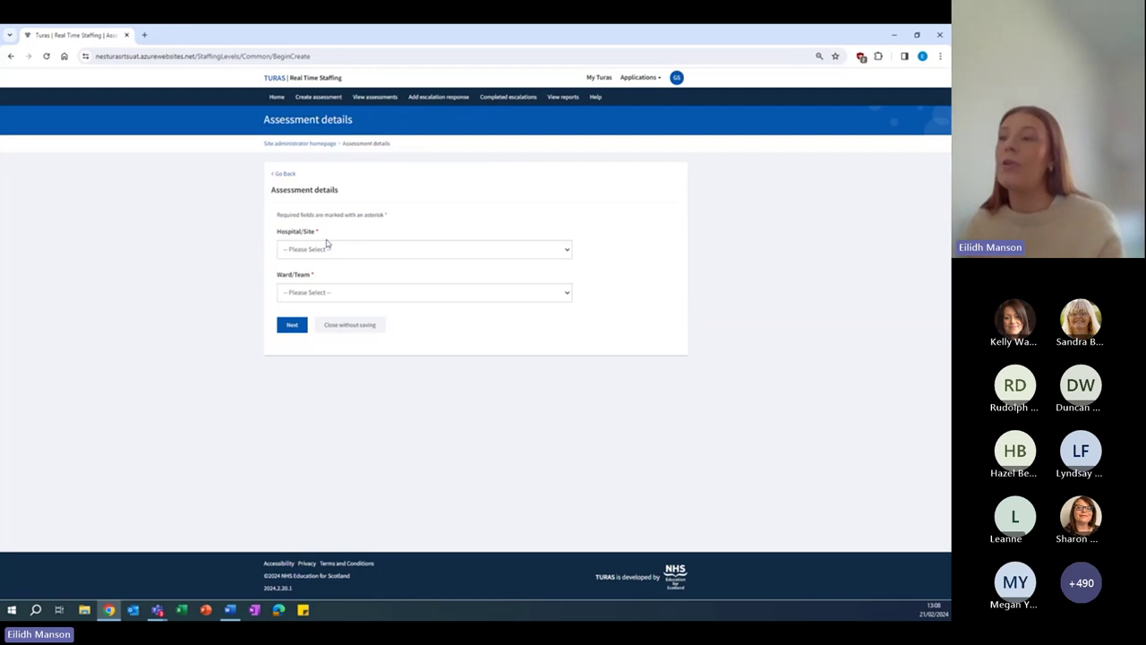
{"action": "left_click", "coordinate": [328, 253]}
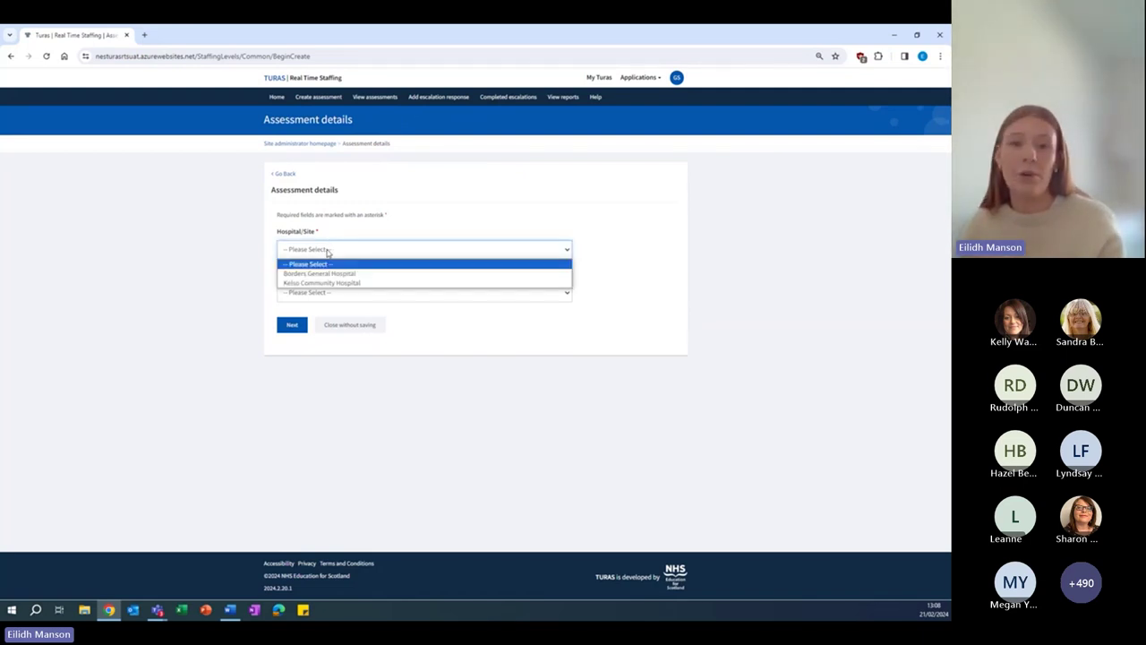
{"action": "left_click", "coordinate": [323, 282]}
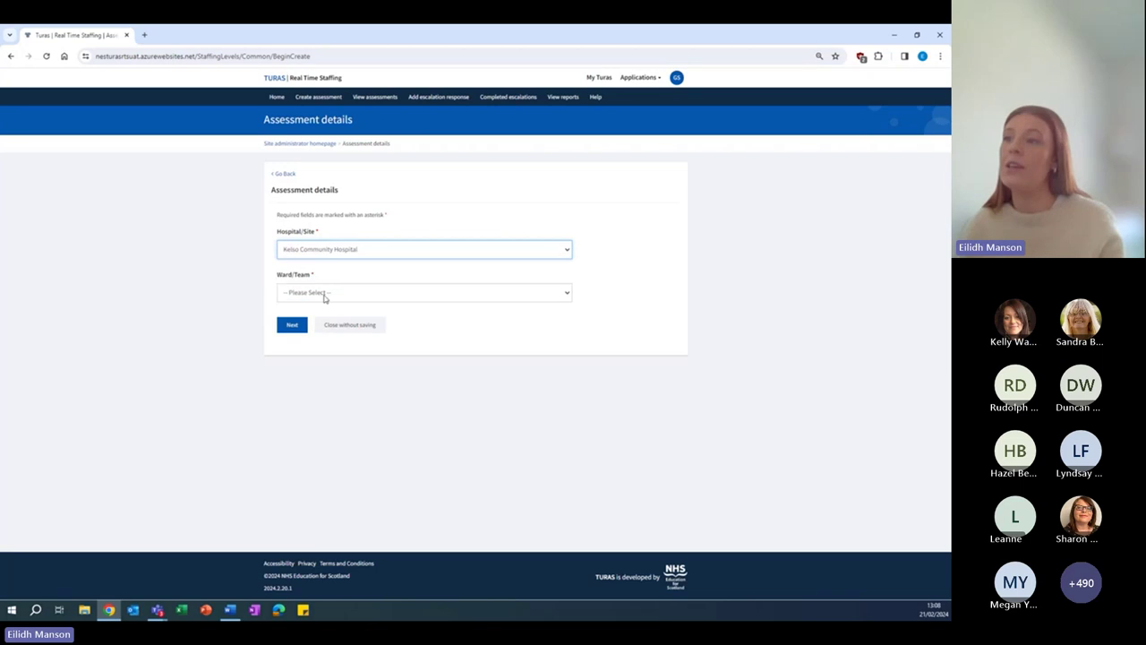
{"action": "left_click", "coordinate": [326, 294]}
{"action": "left_click", "coordinate": [324, 316]}
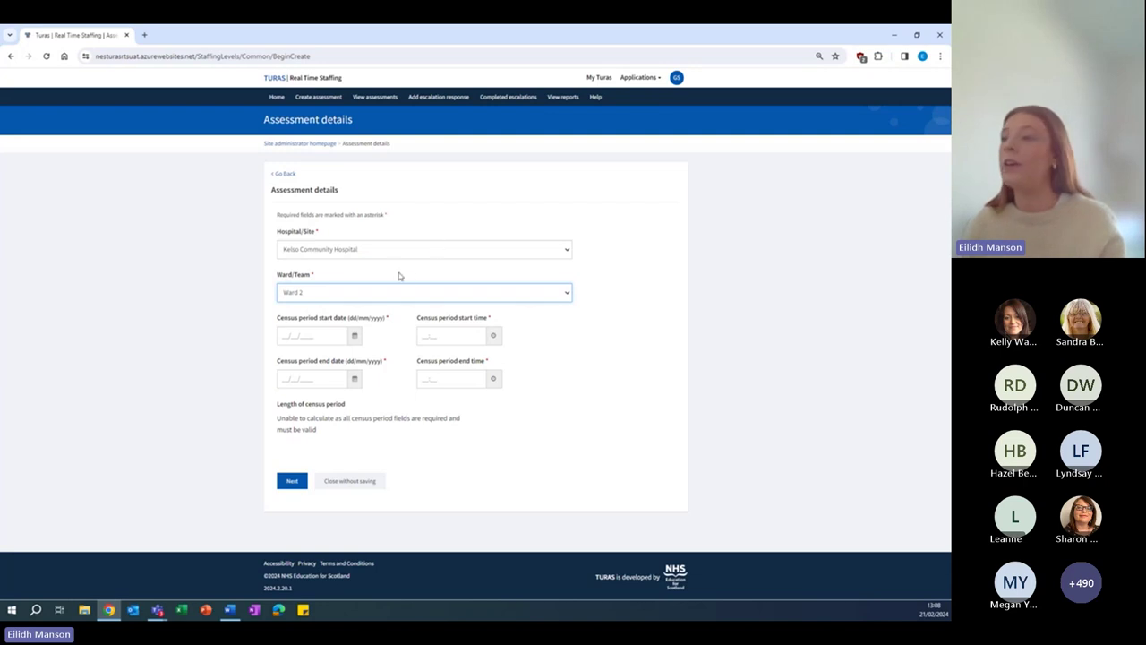
Set the census period to start on 21/02/2024 at 12:00
{"action": "left_click", "coordinate": [354, 345]}
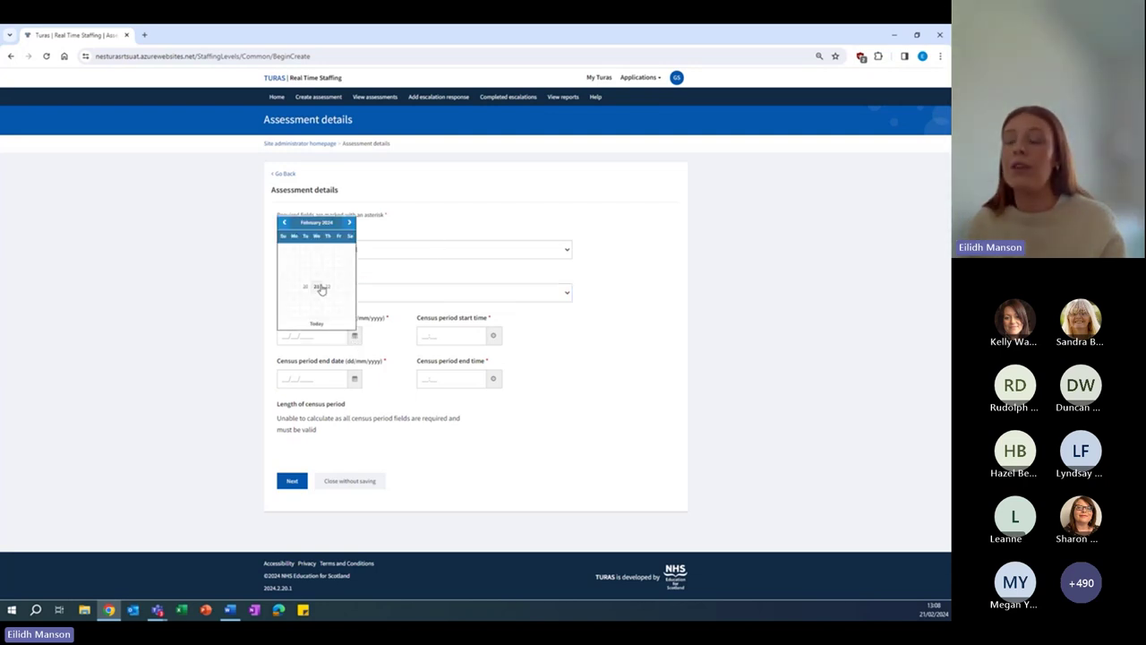
{"action": "left_click", "coordinate": [313, 287]}
{"action": "left_click", "coordinate": [461, 338]}
{"action": "left_click", "coordinate": [459, 383]}
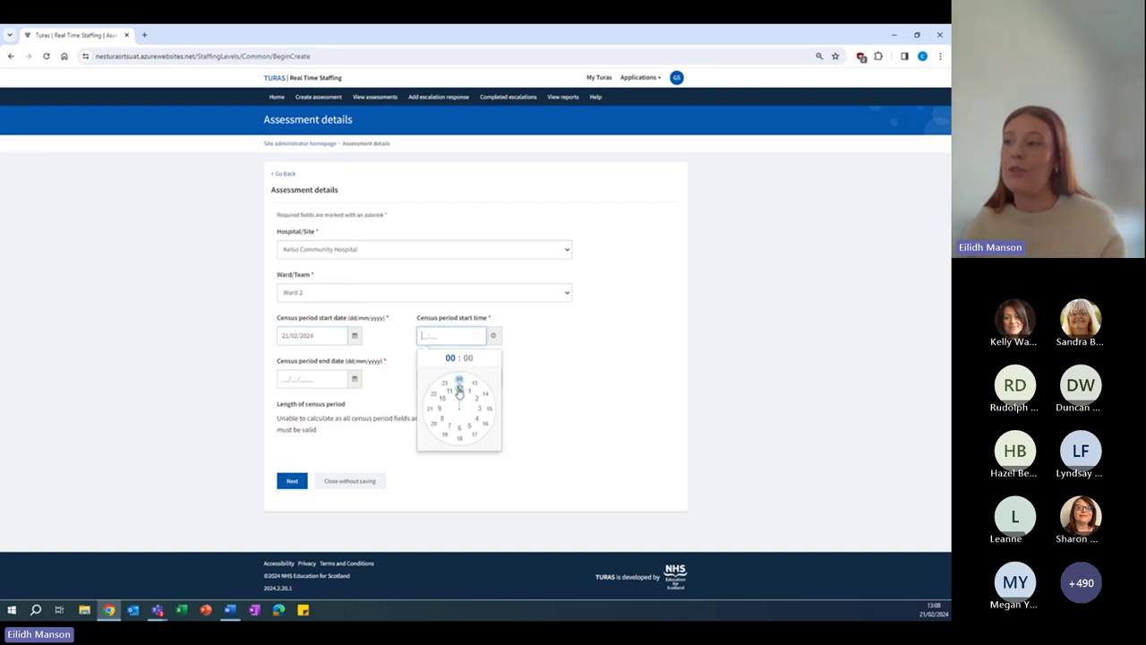
{"action": "left_click", "coordinate": [459, 382]}
Set the census period to end on 21/02/2024 at 23:00 and proceed to the assessment form
{"action": "left_click", "coordinate": [346, 378]}
{"action": "left_click", "coordinate": [356, 380]}
{"action": "left_click", "coordinate": [320, 328]}
{"action": "left_click", "coordinate": [450, 383]}
{"action": "left_click", "coordinate": [459, 423]}
{"action": "left_click", "coordinate": [459, 424]}
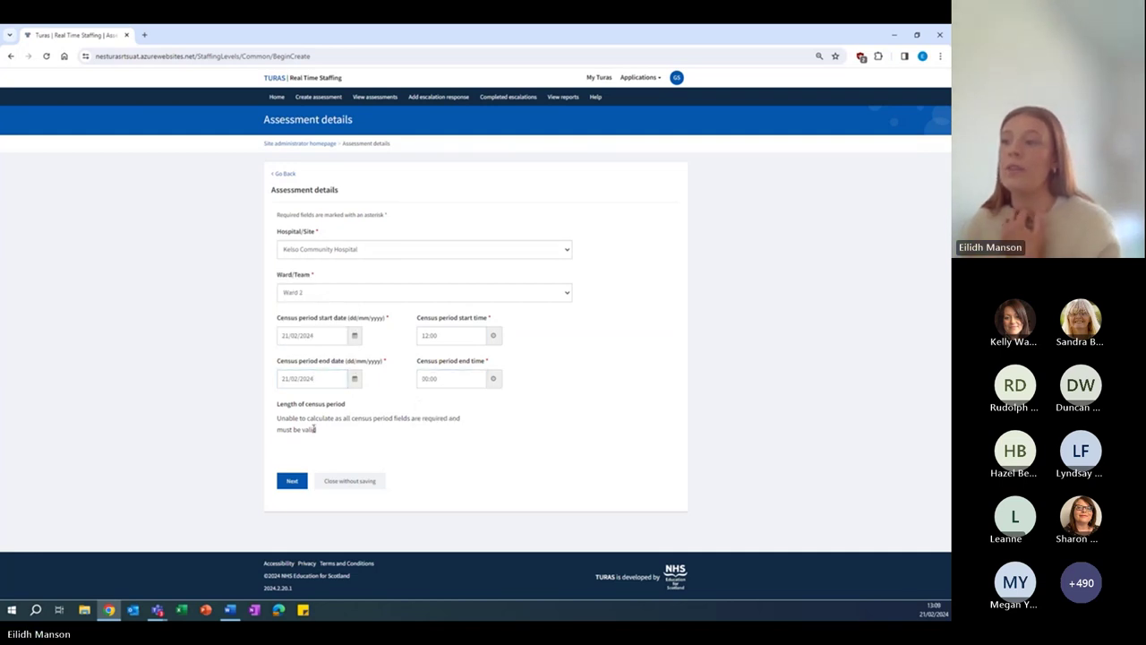
{"action": "left_click", "coordinate": [448, 379]}
{"action": "left_click", "coordinate": [445, 427]}
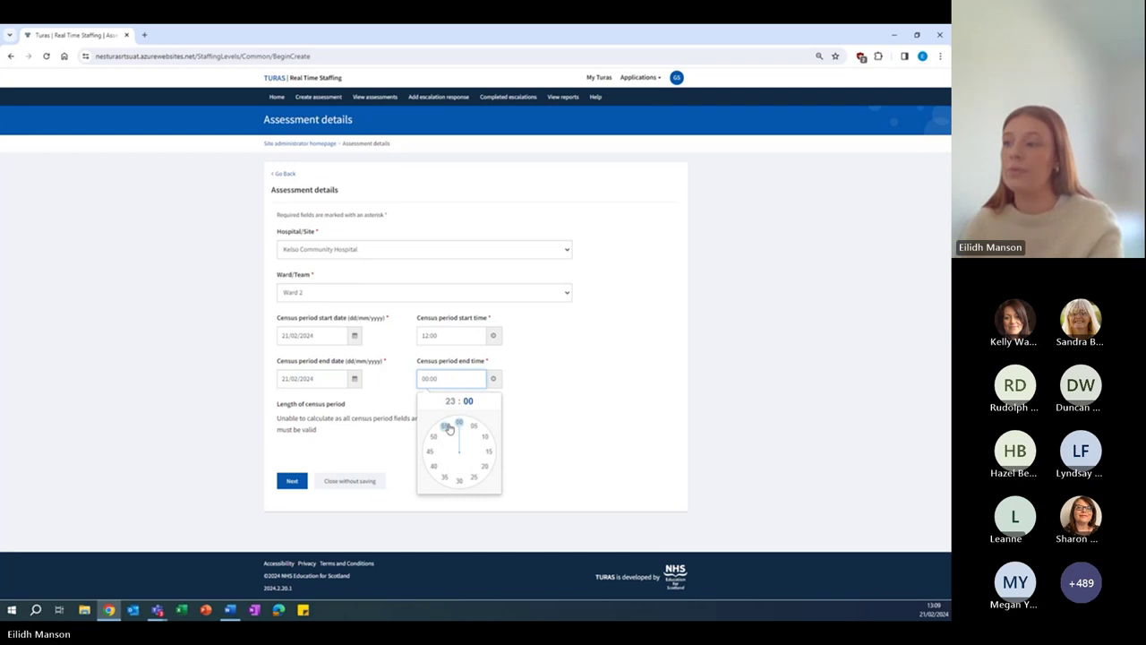
{"action": "left_click", "coordinate": [458, 422]}
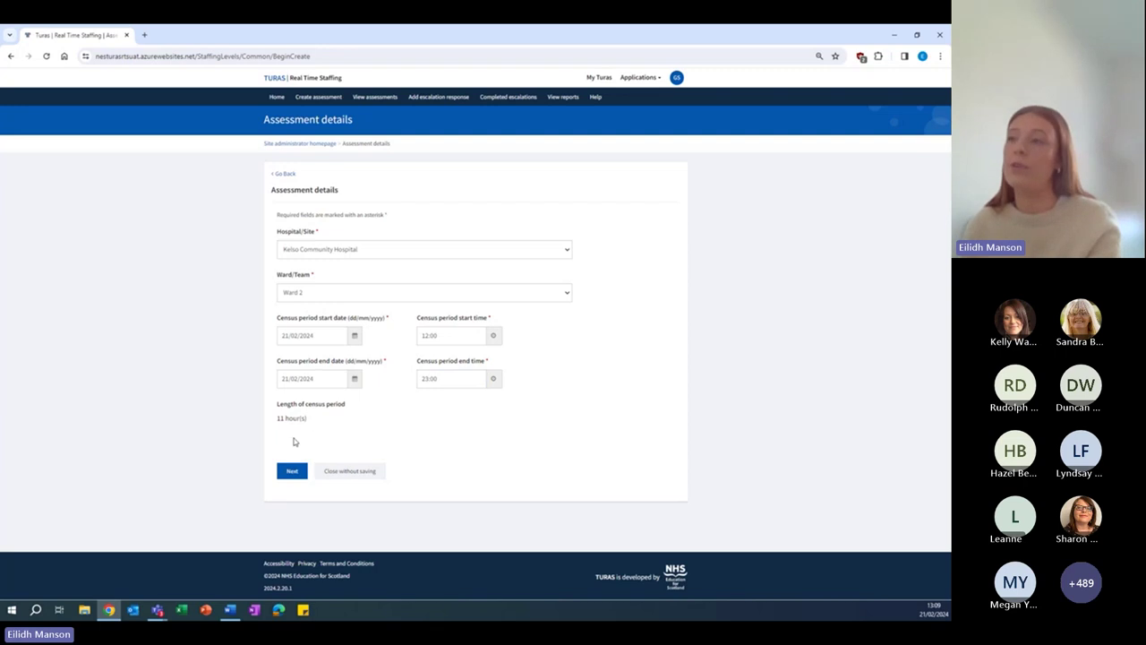
{"action": "left_click", "coordinate": [296, 472]}
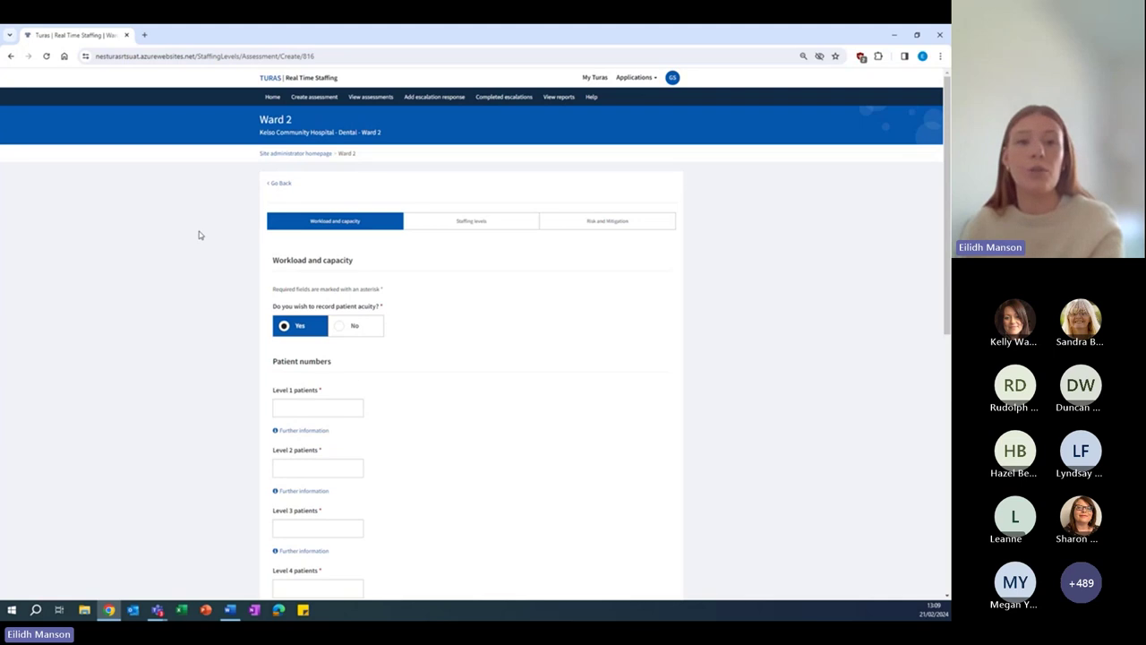
Try answering No to recording patient acuity, and set it back to Yes
{"action": "scroll", "coordinate": [218, 223], "scroll_direction": "down", "scroll_amount": 1}
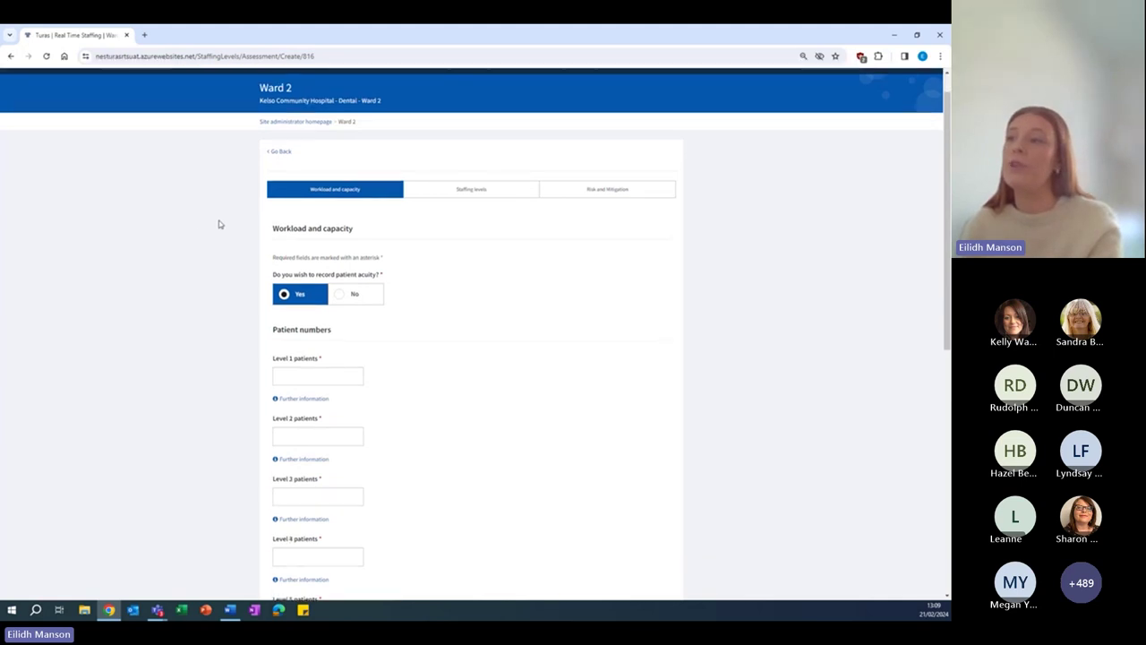
{"action": "scroll", "coordinate": [218, 223], "scroll_direction": "down", "scroll_amount": 1}
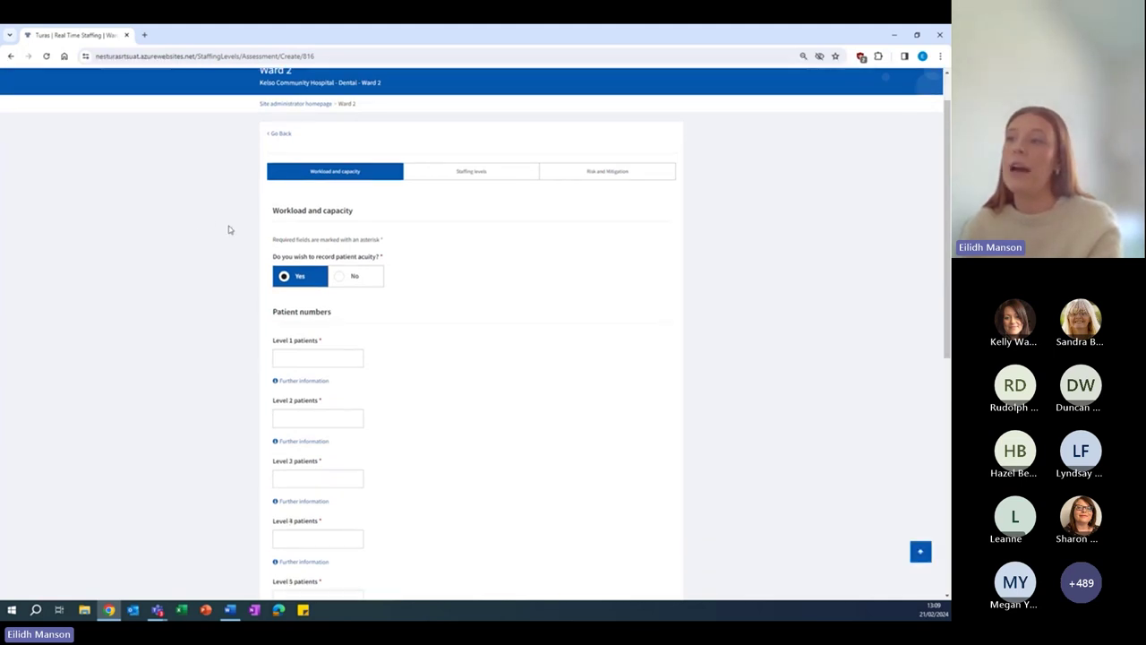
{"action": "left_click", "coordinate": [351, 275]}
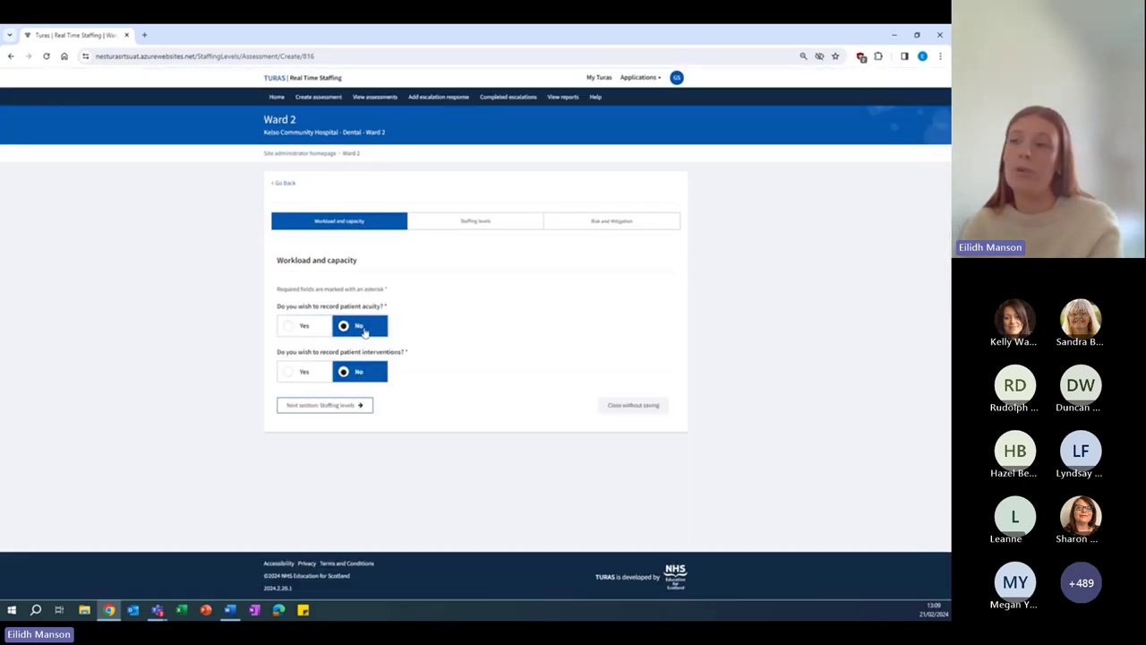
{"action": "left_click", "coordinate": [304, 327]}
Enter the patient numbers: 5 for Level 1, 3 for Level 2, 4 for Level 3, 2 for Level 4 and 5 for Level 5
{"action": "scroll", "coordinate": [249, 326], "scroll_direction": "down", "scroll_amount": 1}
{"action": "scroll", "coordinate": [344, 257], "scroll_direction": "down", "scroll_amount": 1}
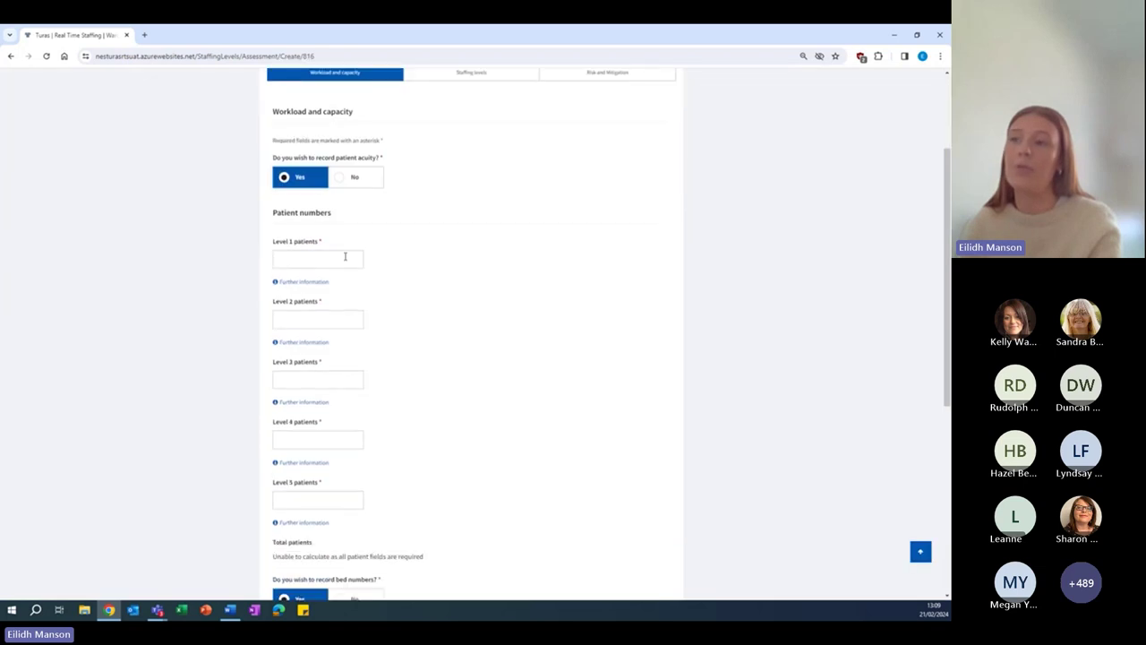
{"action": "left_click", "coordinate": [345, 257]}
{"action": "type", "text": "5"}
{"action": "left_click", "coordinate": [319, 321]}
{"action": "type", "text": "3"}
{"action": "left_click", "coordinate": [322, 377]}
{"action": "type", "text": "4"}
{"action": "left_click", "coordinate": [339, 441]}
{"action": "type", "text": "2"}
{"action": "left_click", "coordinate": [339, 495]}
{"action": "type", "text": "5"}
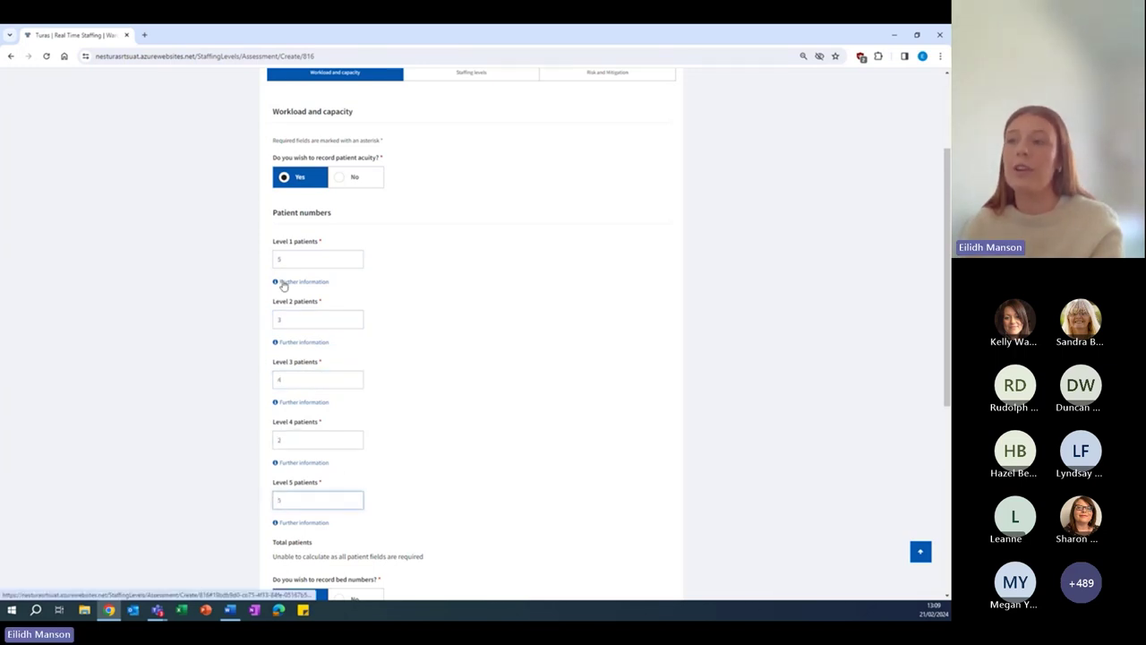
Read the further information on Level 1 patients, close it and check the total patients
{"action": "left_click", "coordinate": [283, 283]}
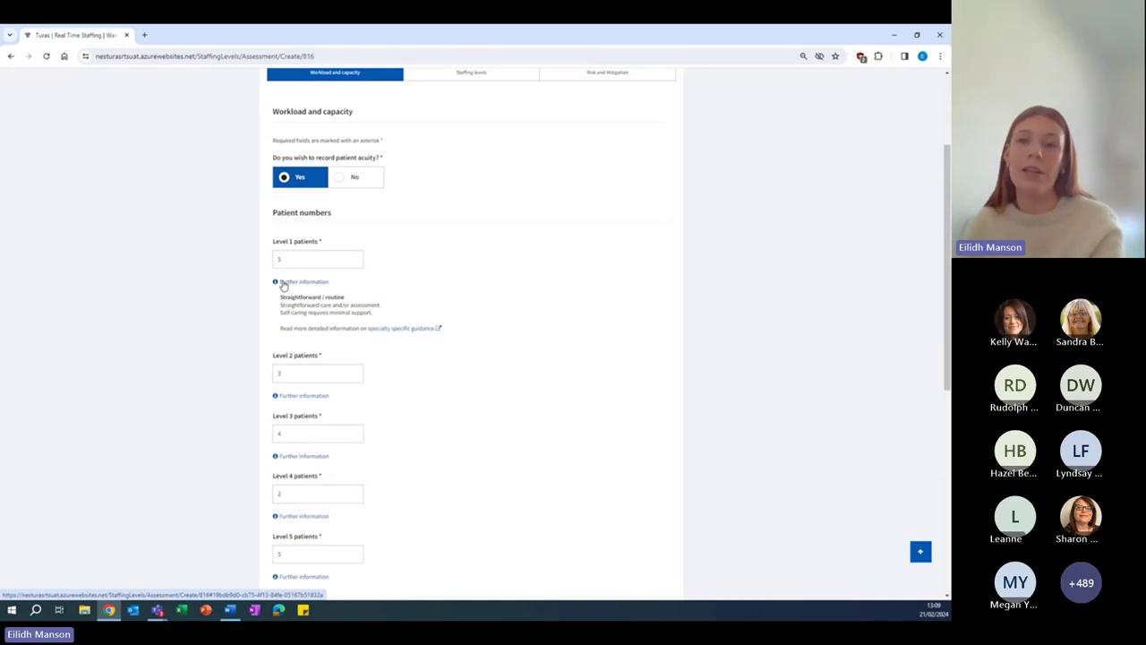
{"action": "left_click", "coordinate": [283, 283]}
{"action": "scroll", "coordinate": [221, 325], "scroll_direction": "down", "scroll_amount": 1}
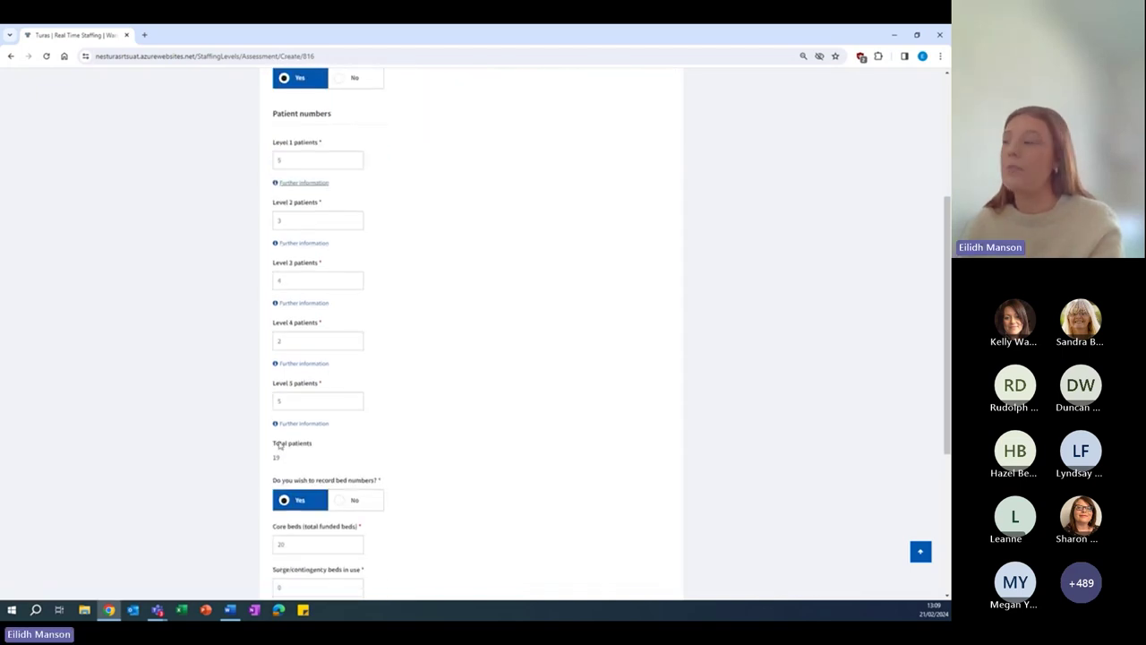
Try answering No to recording bed numbers, and set it back to Yes
{"action": "scroll", "coordinate": [280, 445], "scroll_direction": "down", "scroll_amount": 1}
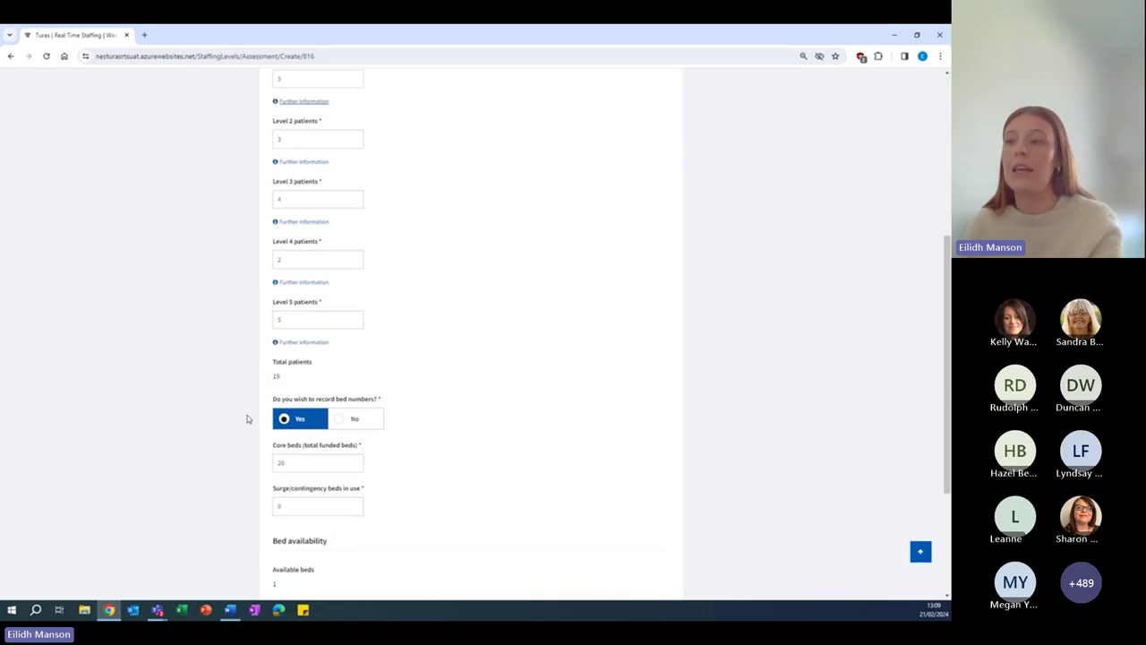
{"action": "scroll", "coordinate": [247, 418], "scroll_direction": "down", "scroll_amount": 1}
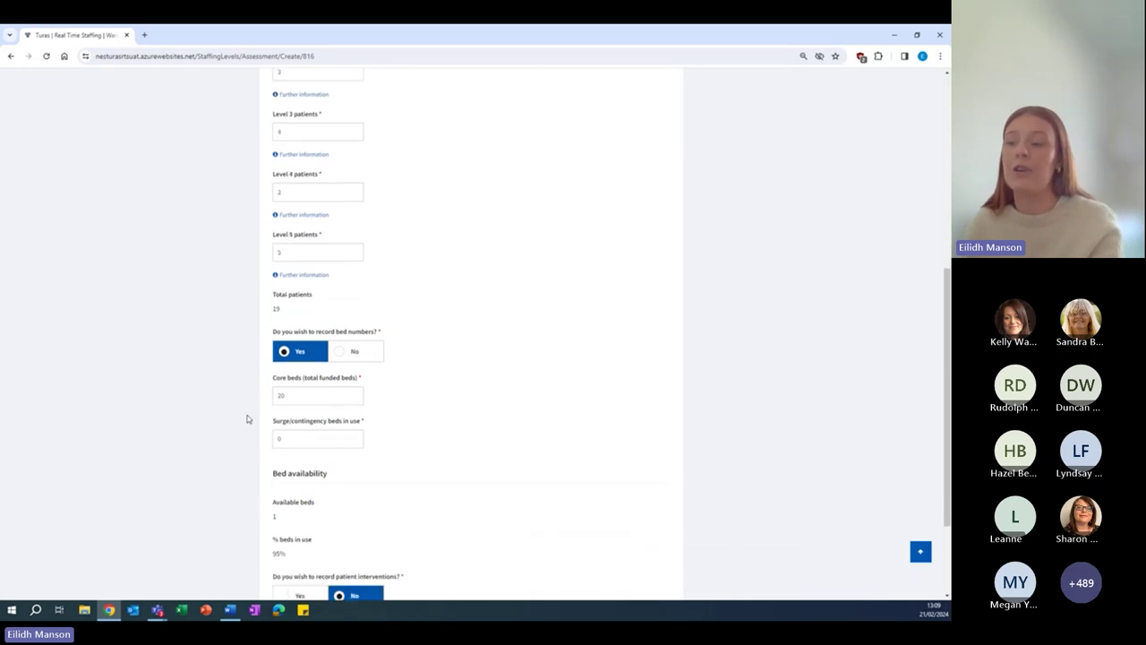
{"action": "left_click", "coordinate": [364, 357]}
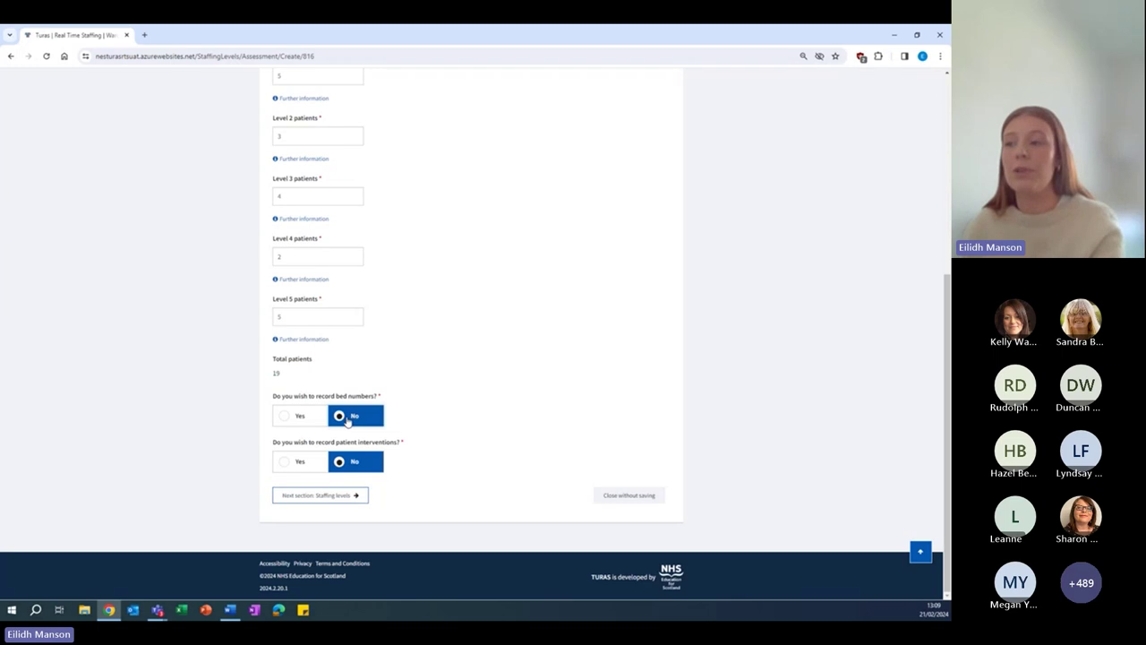
{"action": "left_click", "coordinate": [295, 417]}
Choose to record patient interventions and enter 5 interventions missed from the previous census period
{"action": "scroll", "coordinate": [212, 422], "scroll_direction": "down", "scroll_amount": 1}
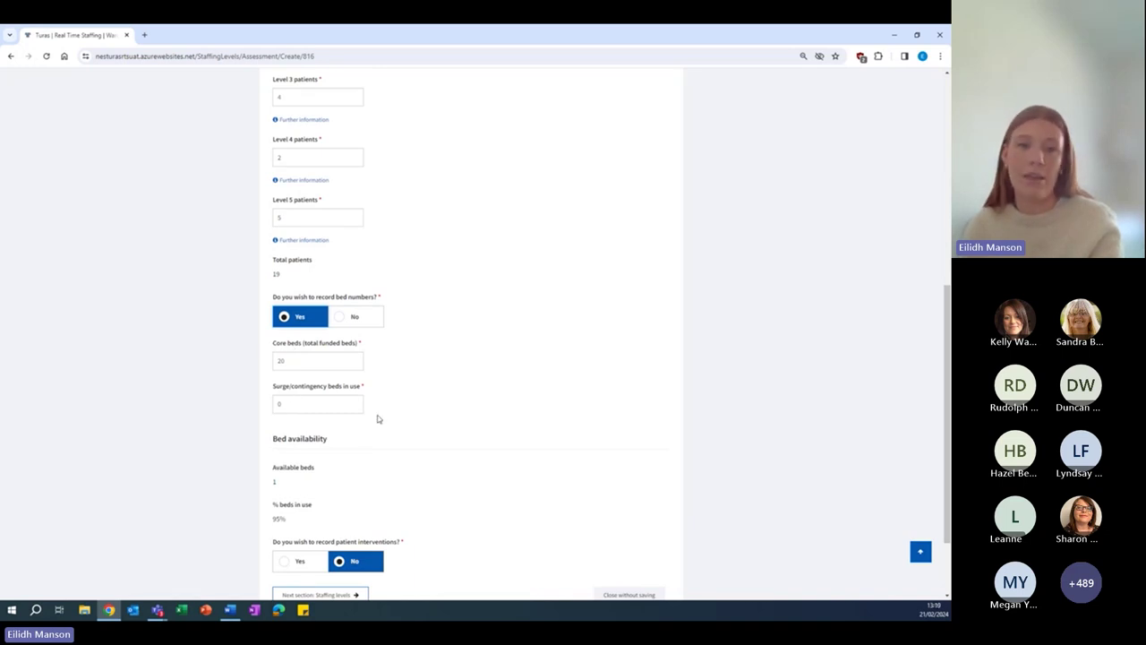
{"action": "scroll", "coordinate": [437, 402], "scroll_direction": "down", "scroll_amount": 2}
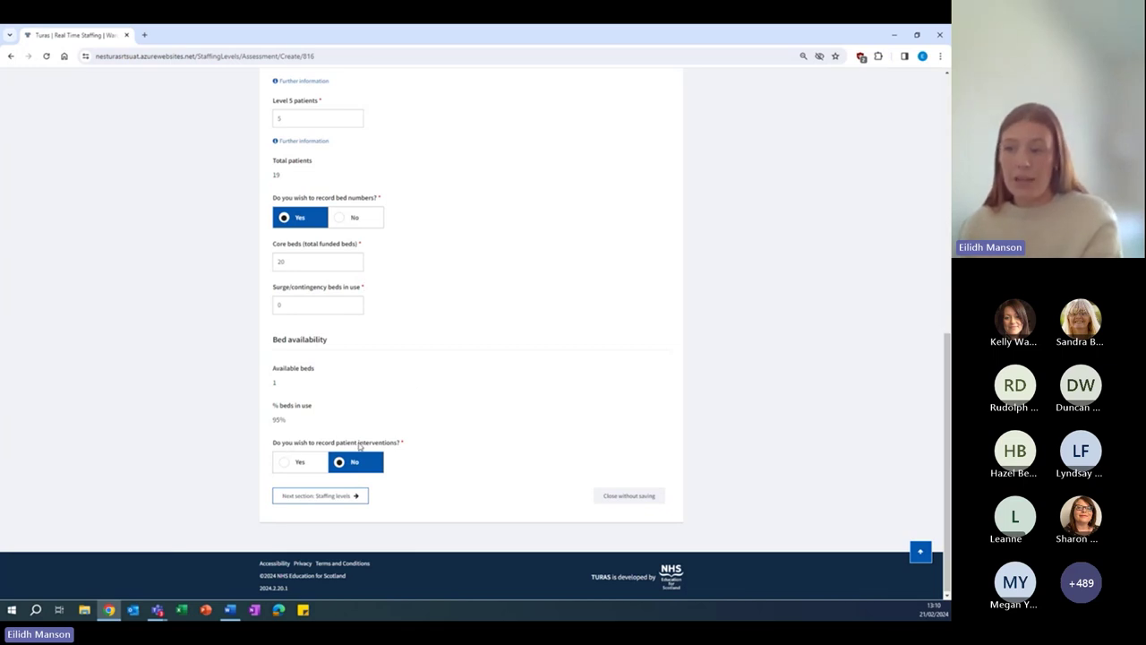
{"action": "left_click", "coordinate": [310, 466]}
{"action": "scroll", "coordinate": [185, 422], "scroll_direction": "down", "scroll_amount": 3}
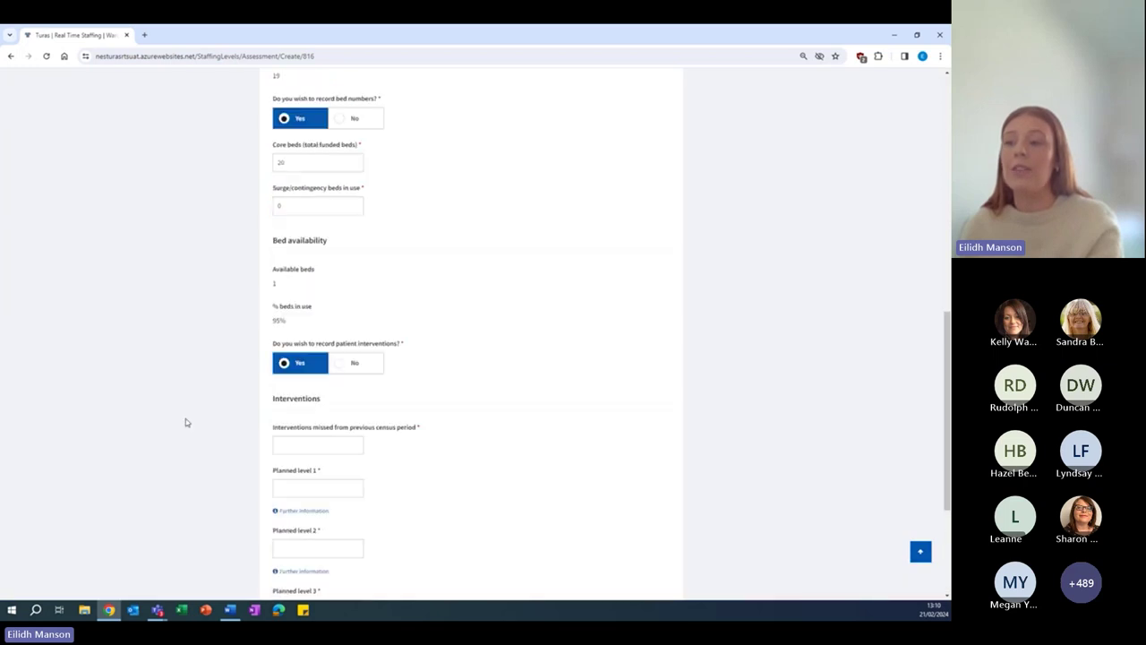
{"action": "left_click", "coordinate": [301, 347]}
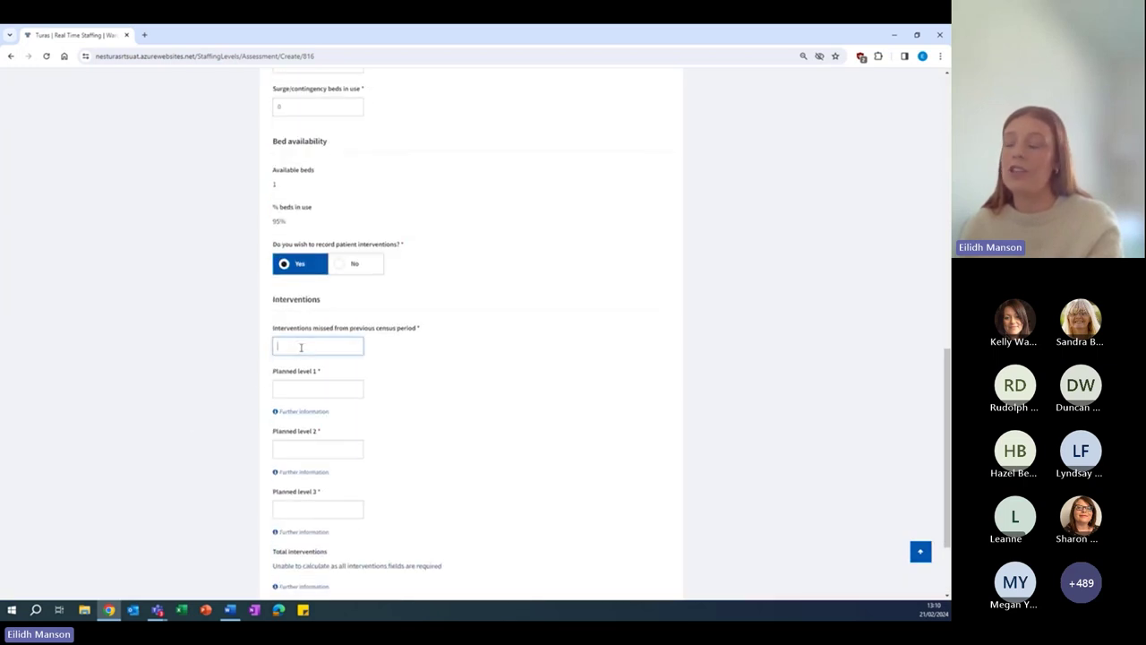
{"action": "type", "text": "5"}
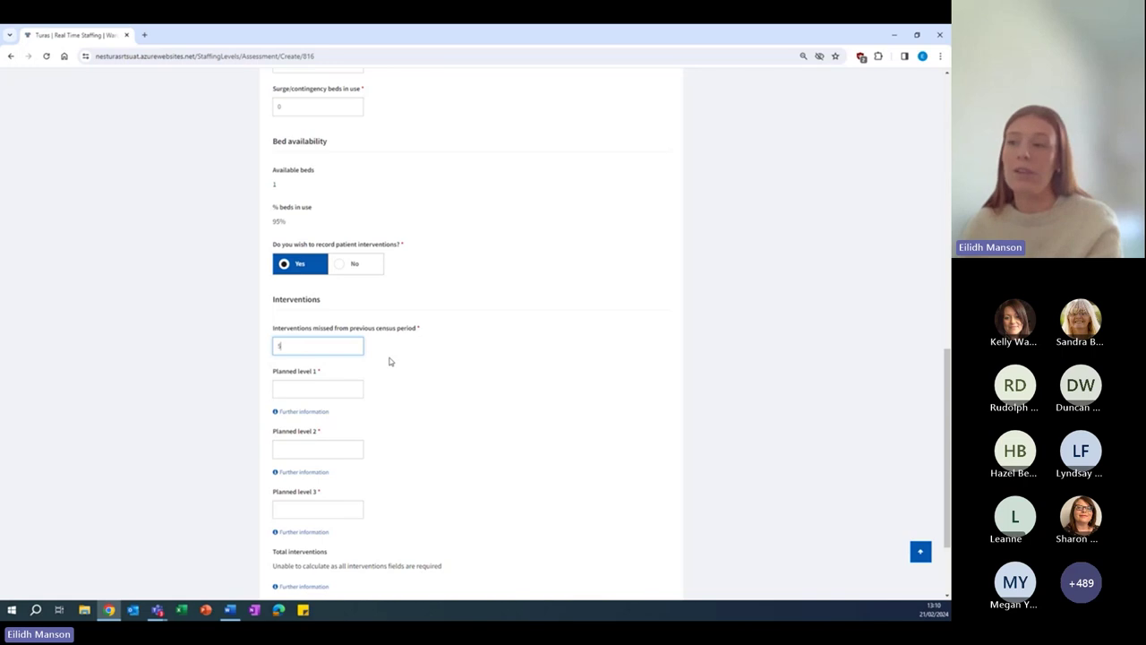
Enter the planned interventions: 5 for level 1, 3 for level 2 and 5 for level 3
{"action": "scroll", "coordinate": [390, 361], "scroll_direction": "down", "scroll_amount": 1}
{"action": "left_click", "coordinate": [340, 337]}
{"action": "type", "text": "5"}
{"action": "left_click", "coordinate": [338, 403]}
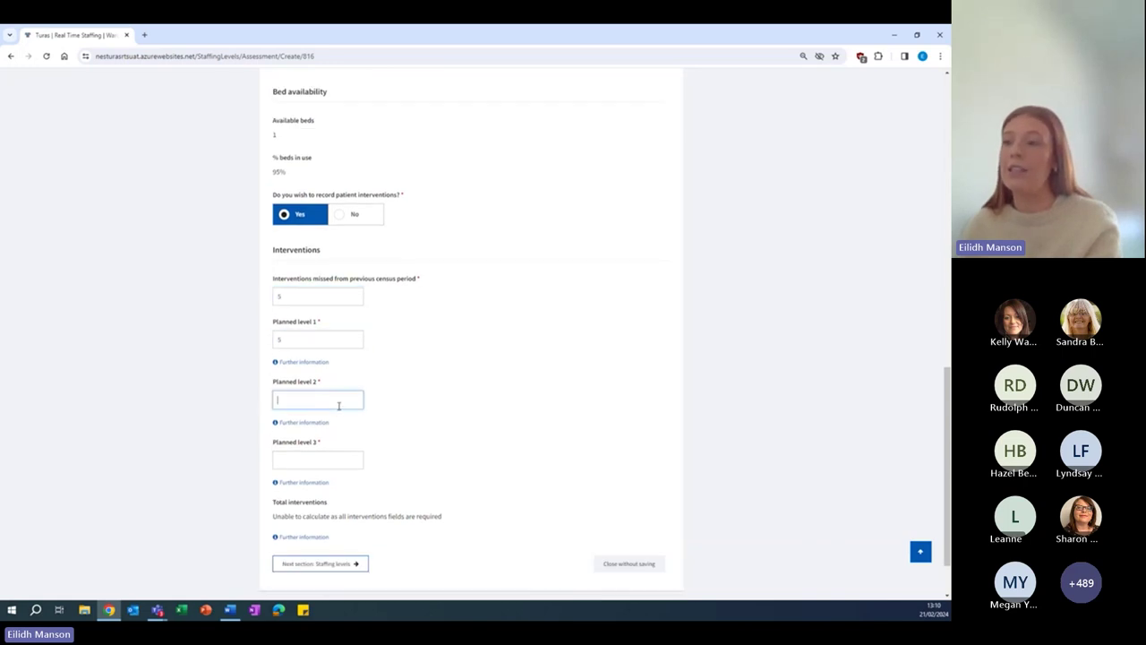
{"action": "type", "text": "3"}
{"action": "left_click", "coordinate": [339, 453]}
{"action": "type", "text": "5"}
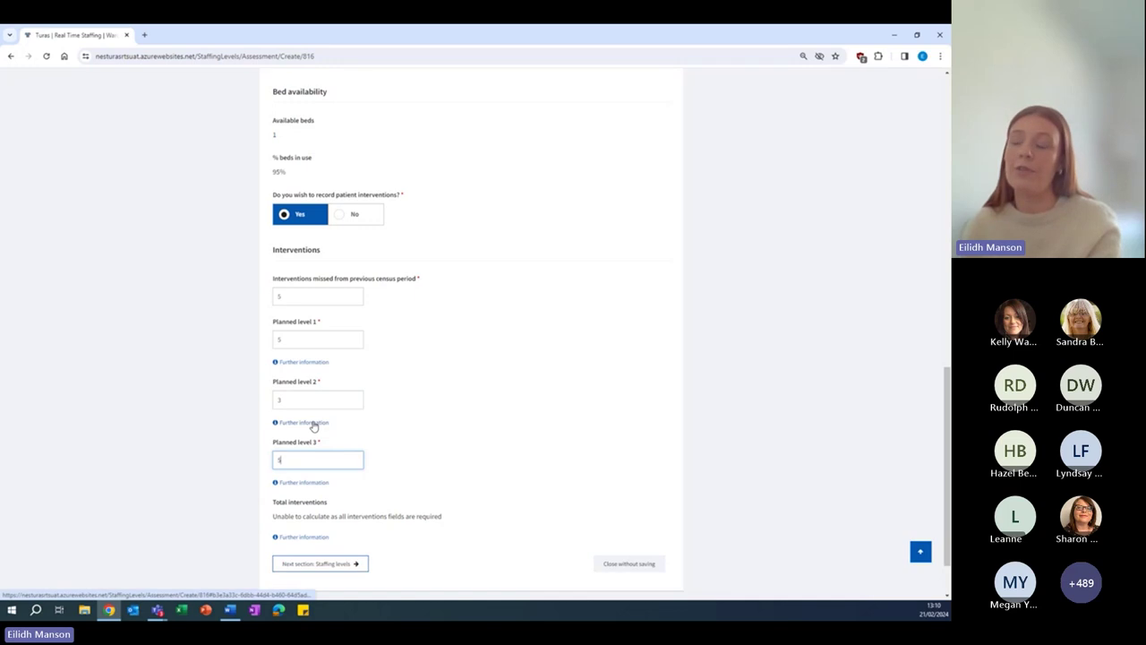
Read the further information on planned level 2 interventions, close it and review the interventions section
{"action": "left_click", "coordinate": [312, 424]}
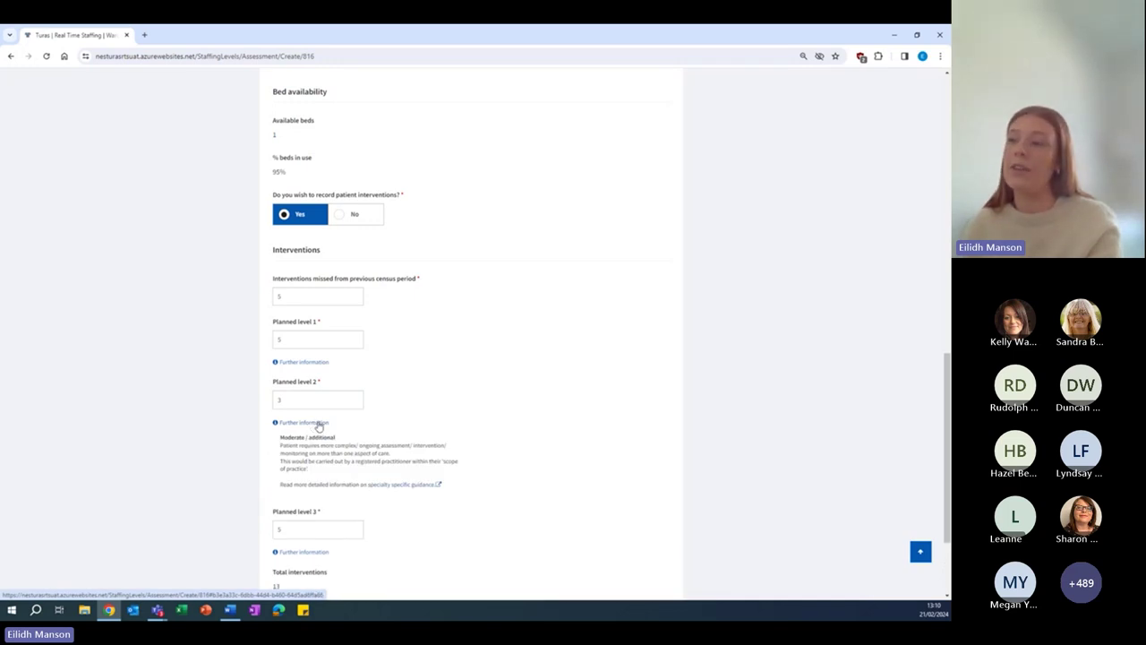
{"action": "left_click", "coordinate": [325, 426]}
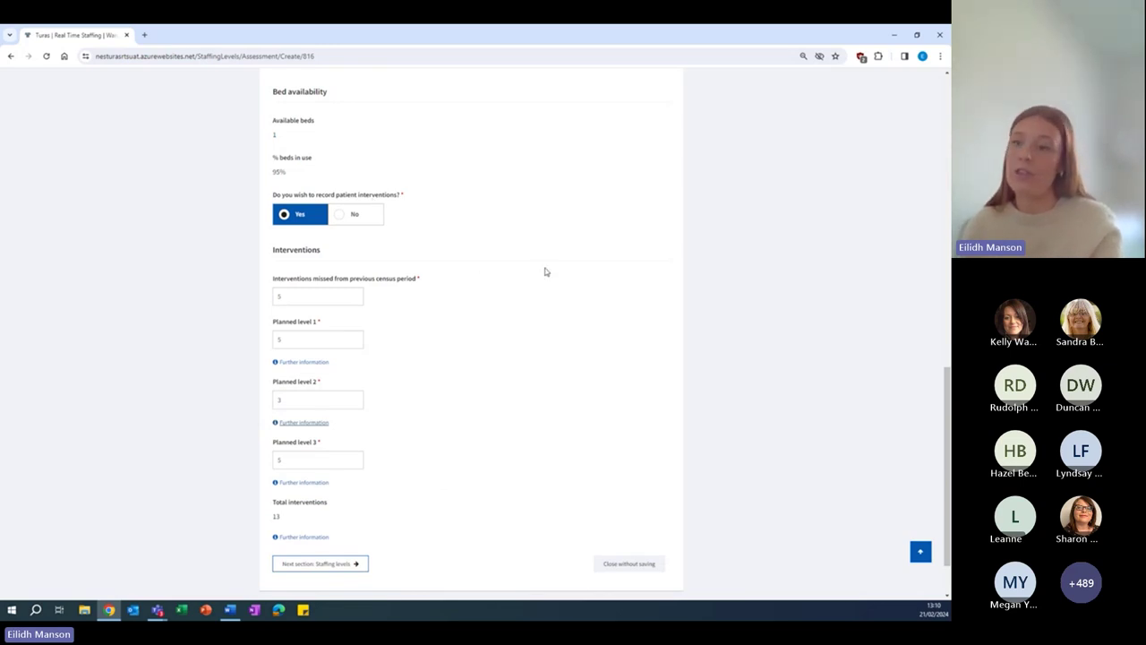
{"action": "scroll", "coordinate": [544, 266], "scroll_direction": "down", "scroll_amount": 1}
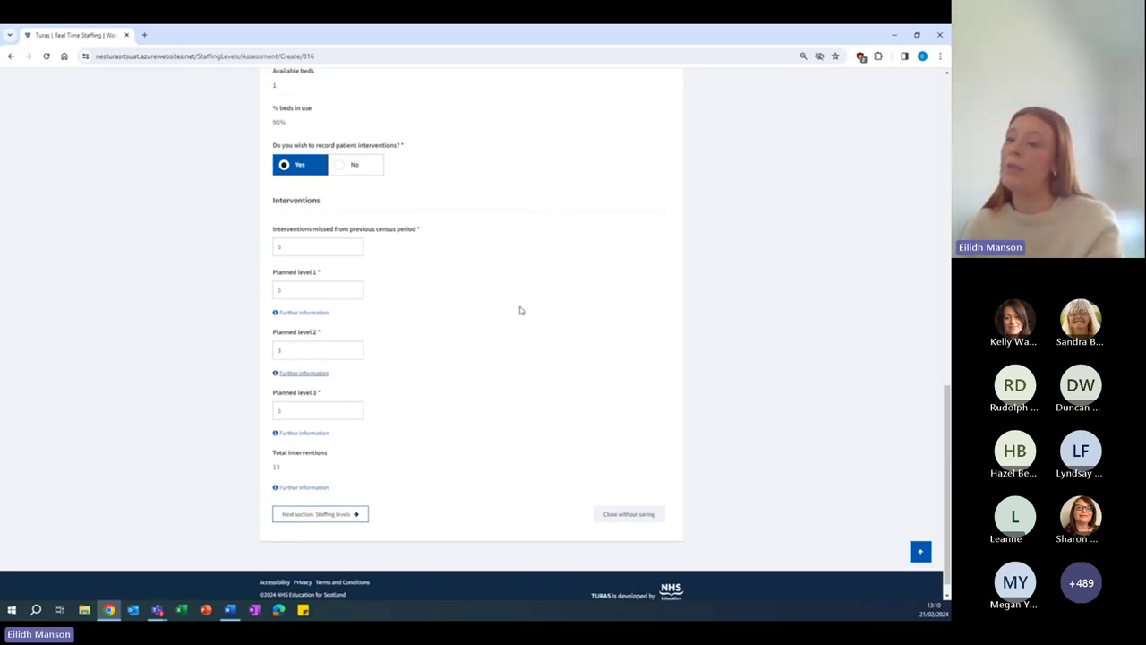
Continue to the staffing levels section and enter 5 actual and 6 professional judgement for the Band 2 staff
{"action": "left_click", "coordinate": [321, 514]}
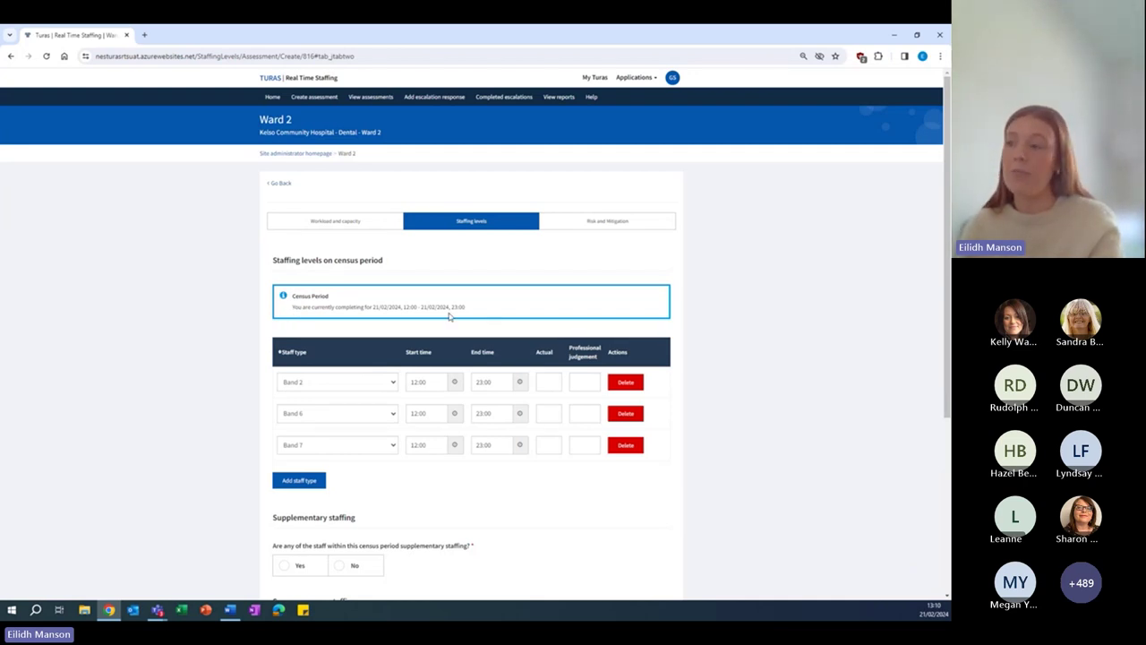
{"action": "scroll", "coordinate": [234, 314], "scroll_direction": "down", "scroll_amount": 1}
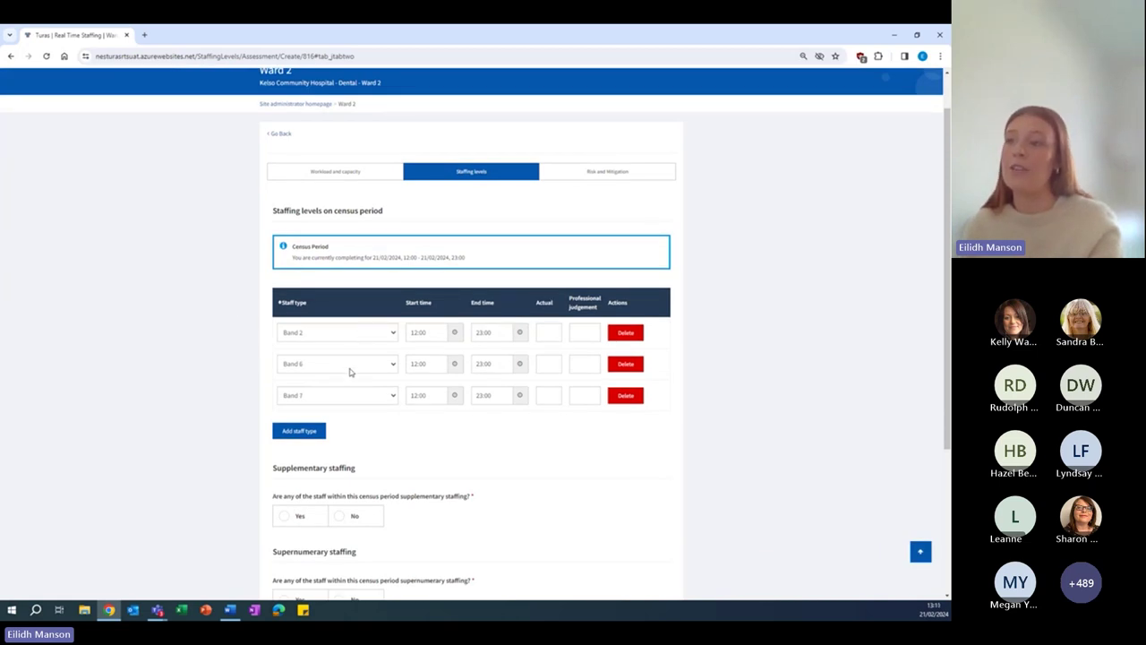
{"action": "left_click", "coordinate": [426, 333]}
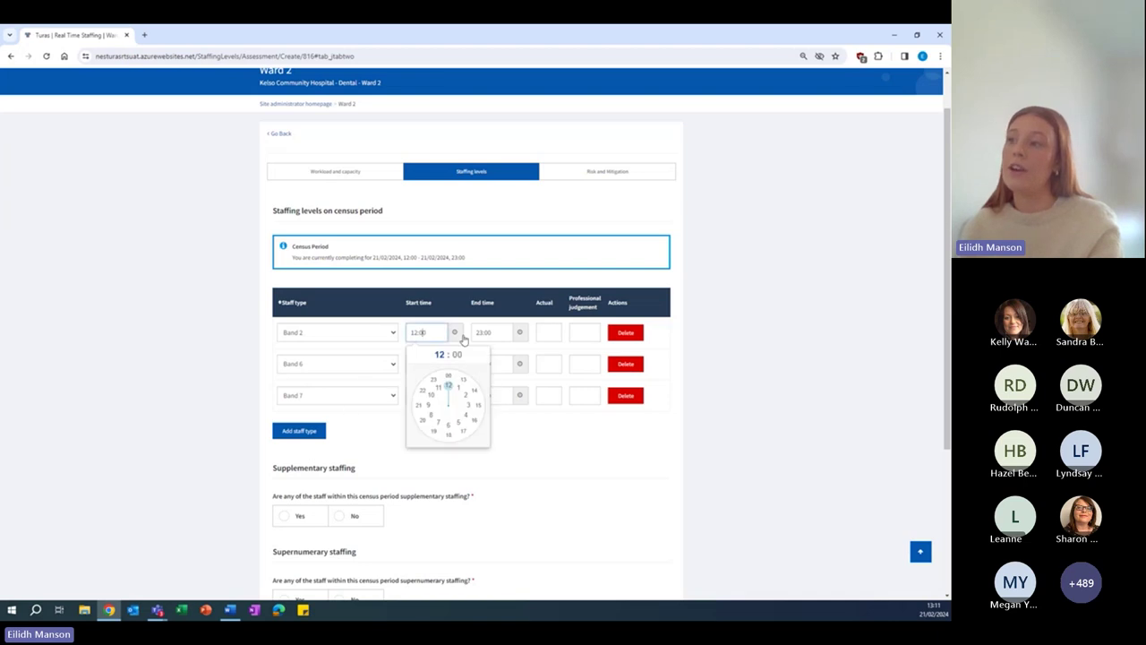
{"action": "left_click", "coordinate": [572, 463]}
{"action": "left_click", "coordinate": [546, 330]}
{"action": "type", "text": "1"}
{"action": "left_click", "coordinate": [583, 331]}
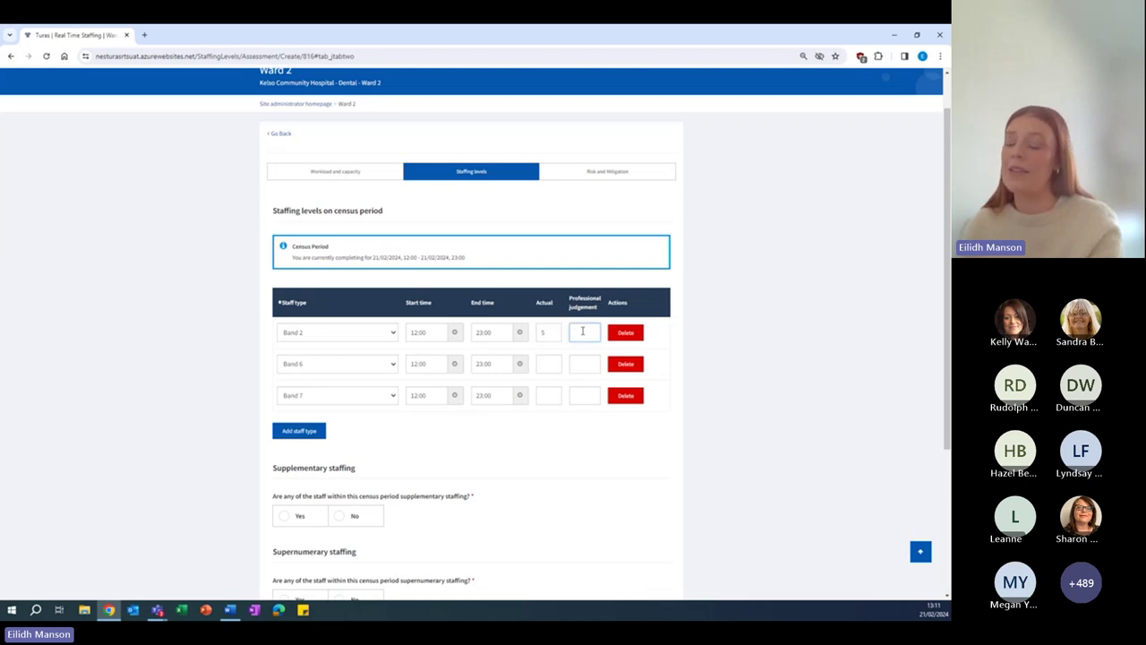
{"action": "type", "text": "6"}
Enter actual and professional judgement staffing of 3 and 3 for Band 6, and 4 and 4 for Band 7
{"action": "left_click", "coordinate": [543, 364]}
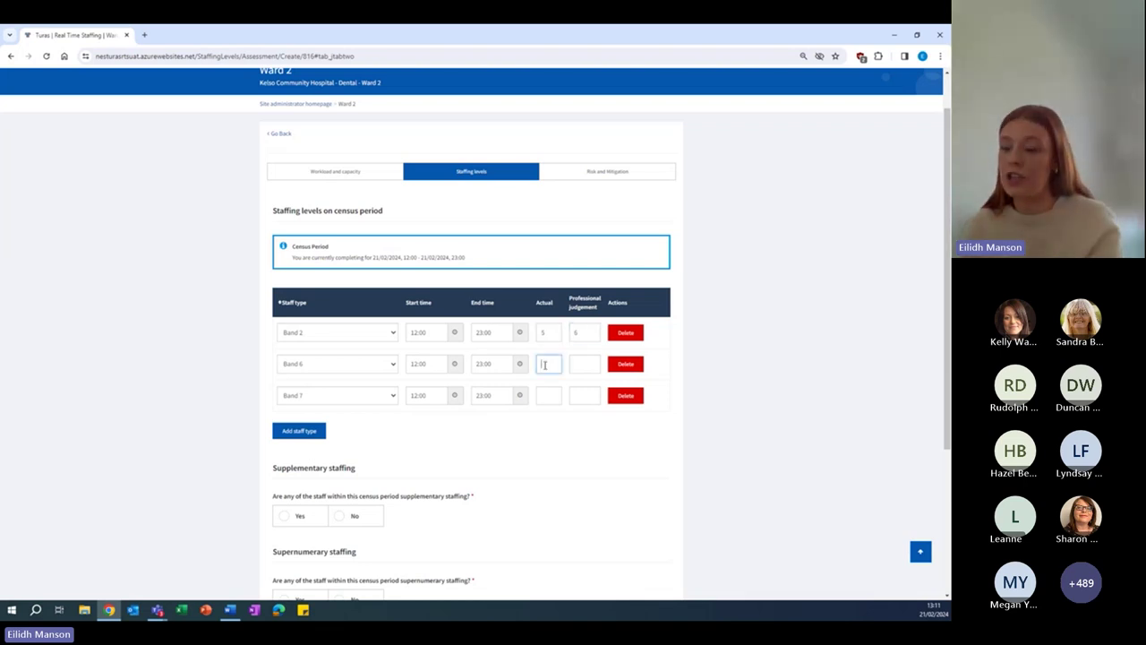
{"action": "type", "text": "3"}
{"action": "left_click", "coordinate": [585, 363]}
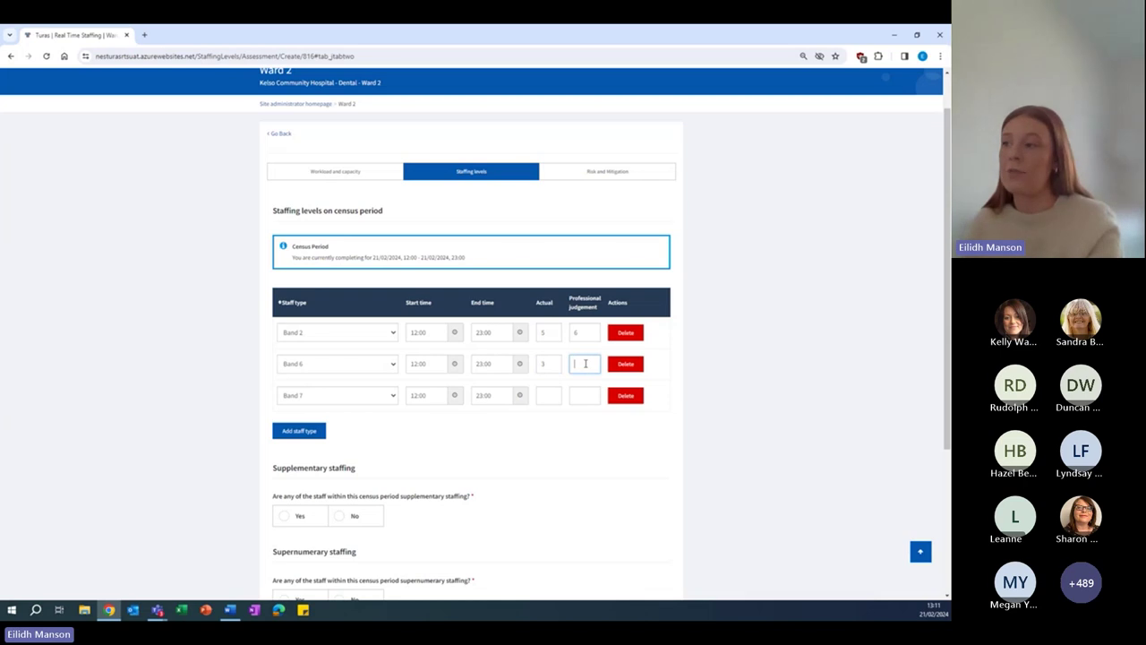
{"action": "type", "text": "3"}
{"action": "left_click", "coordinate": [547, 395]}
{"action": "type", "text": "4"}
{"action": "left_click", "coordinate": [583, 395]}
{"action": "type", "text": "4"}
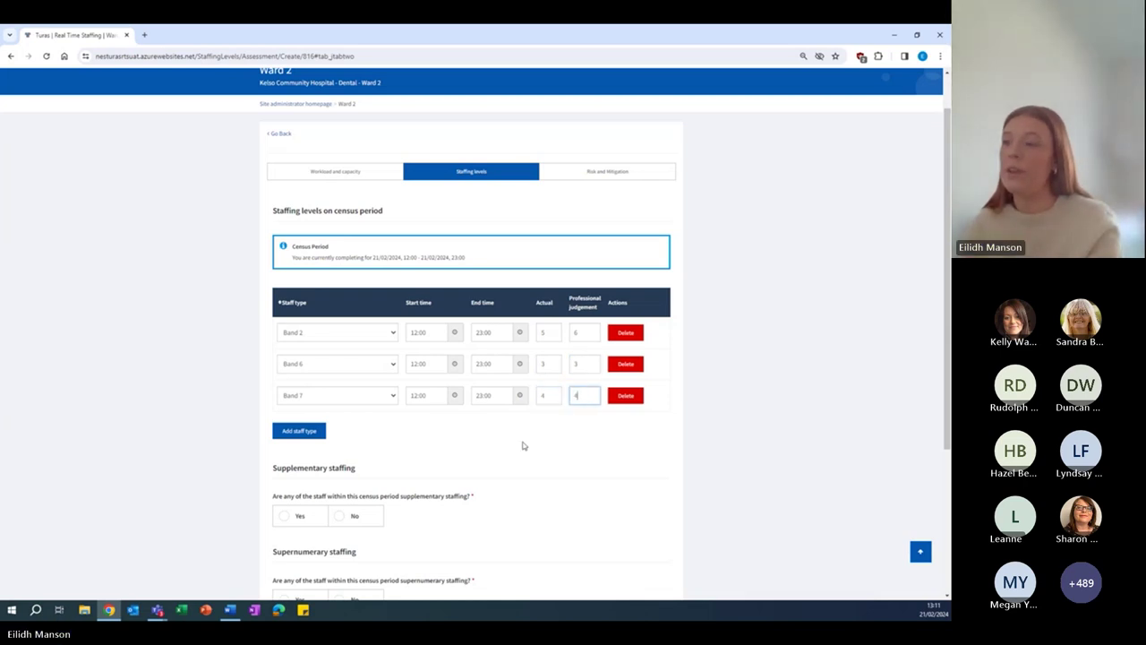
Add another staff type row for Band 2 with a start time of 21:00
{"action": "left_click", "coordinate": [299, 432]}
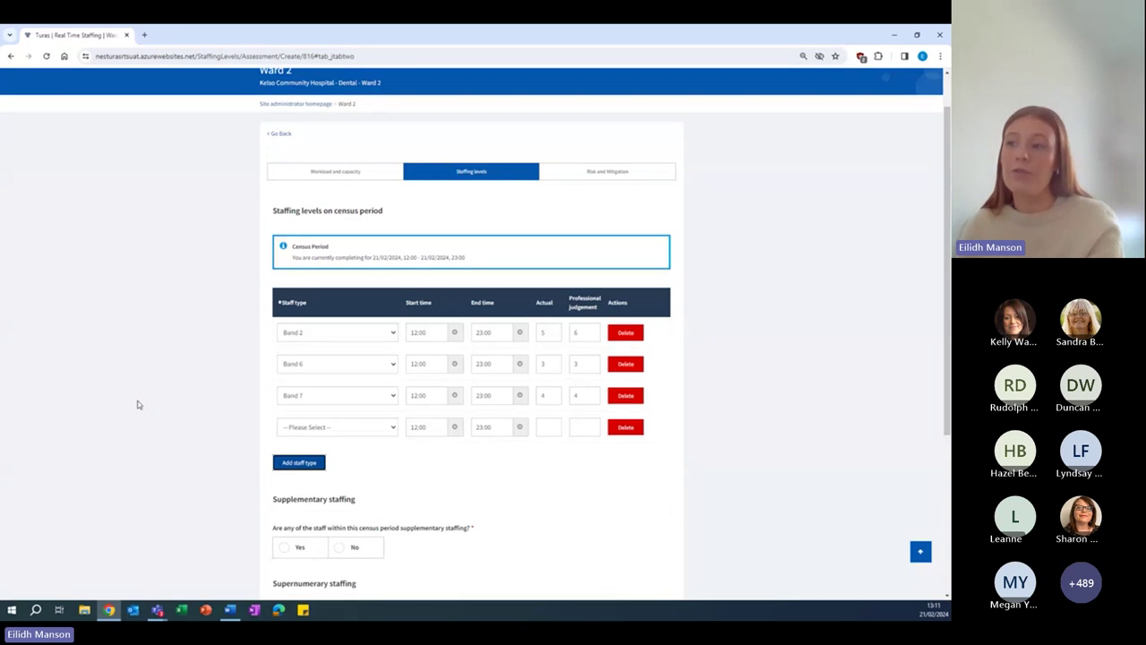
{"action": "left_click", "coordinate": [331, 428]}
{"action": "left_click", "coordinate": [361, 429]}
{"action": "left_click", "coordinate": [361, 429]}
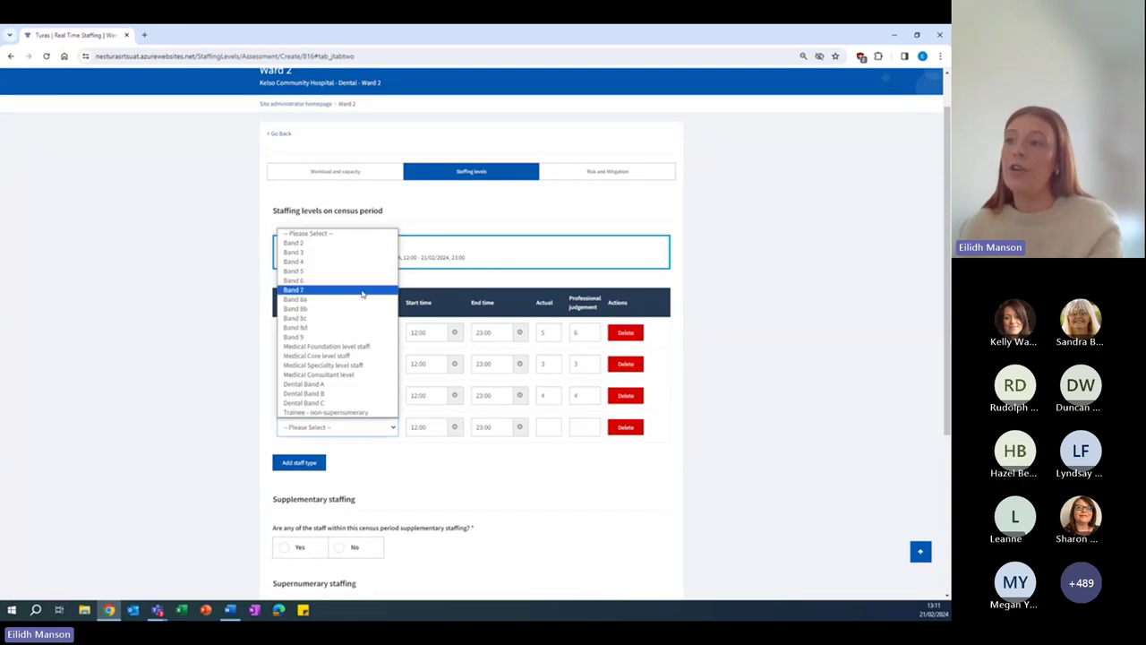
{"action": "left_click", "coordinate": [353, 243]}
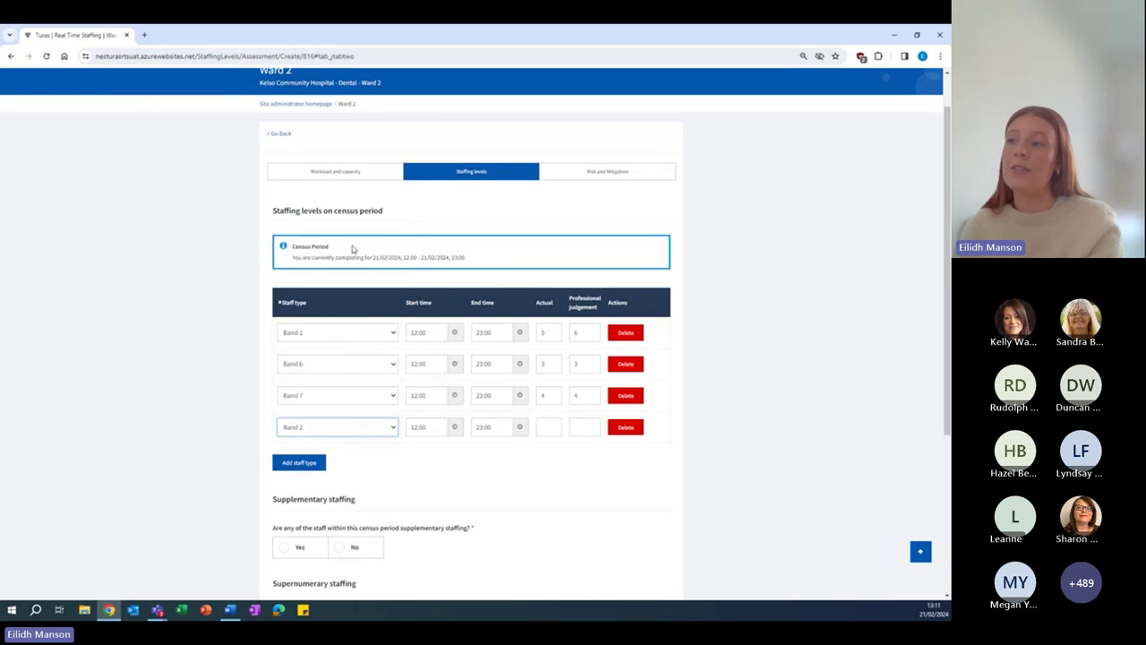
{"action": "left_click", "coordinate": [455, 427]}
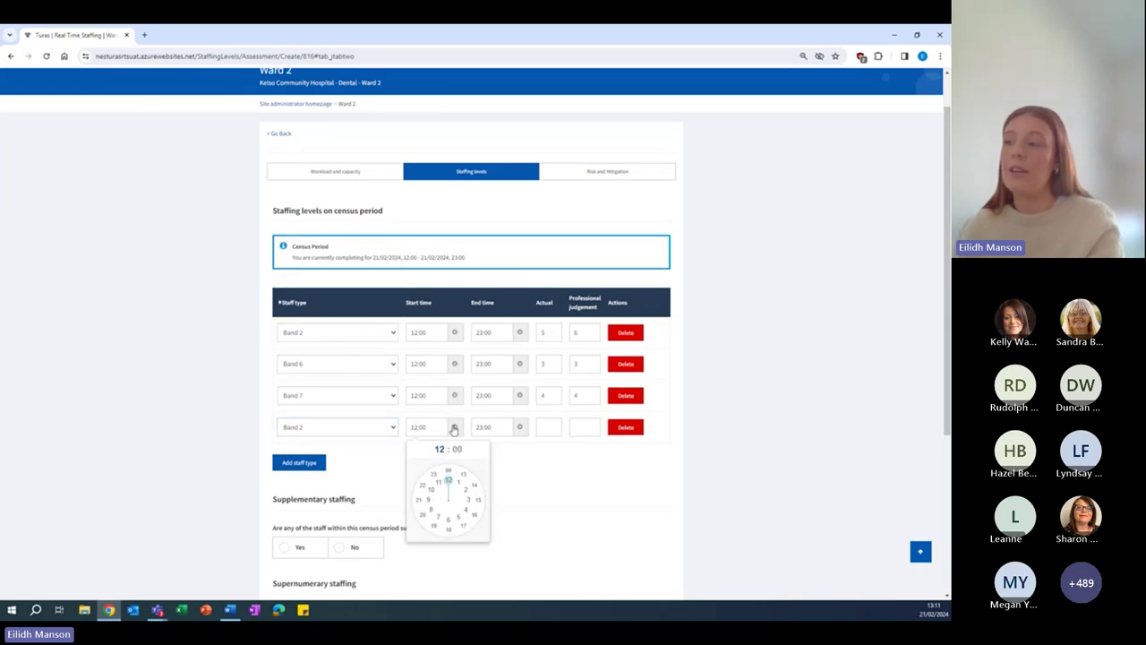
{"action": "left_click", "coordinate": [419, 501]}
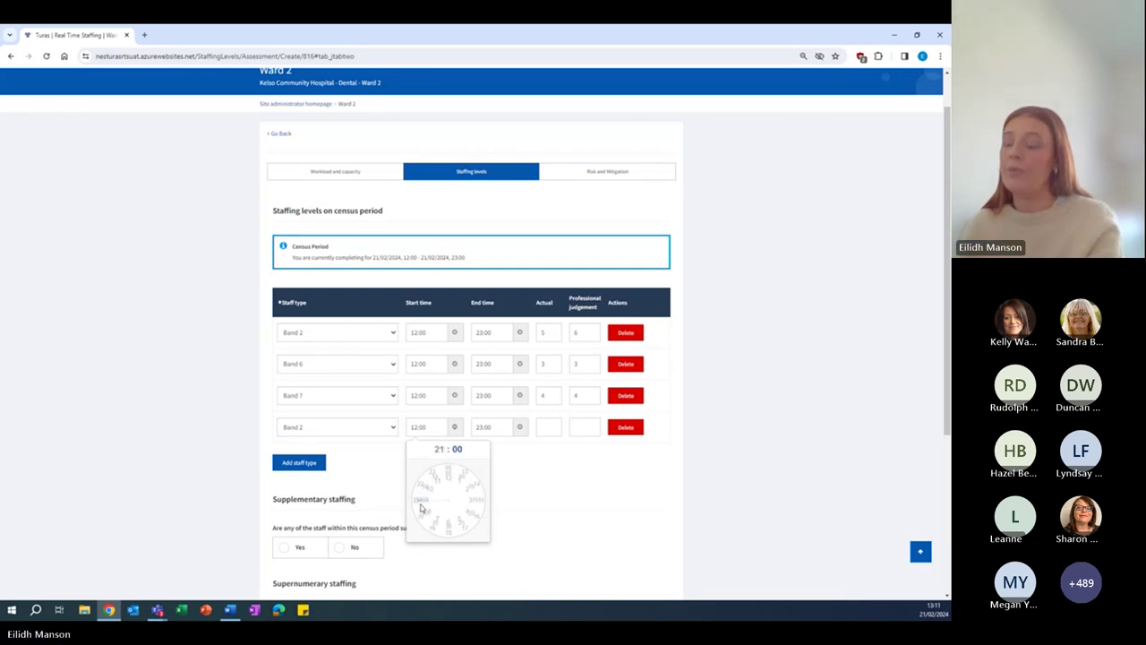
{"action": "left_click", "coordinate": [447, 471]}
Enter 1 actual and 1 professional judgement for the added Band 2 row starting at 21:00
{"action": "left_click", "coordinate": [543, 426]}
{"action": "type", "text": "1"}
{"action": "left_click", "coordinate": [585, 427]}
{"action": "type", "text": "1"}
{"action": "left_click", "coordinate": [680, 470]}
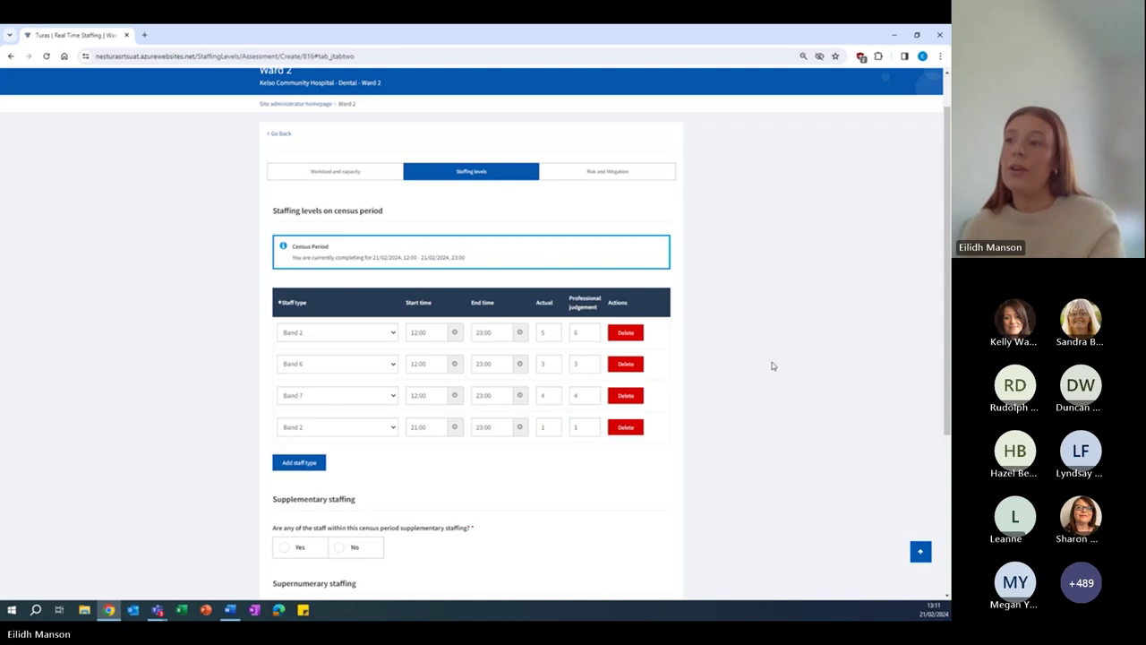
Answer Yes to having supplementary staffing in the census period and enter 2 bank staff
{"action": "scroll", "coordinate": [367, 266], "scroll_direction": "down", "scroll_amount": 1}
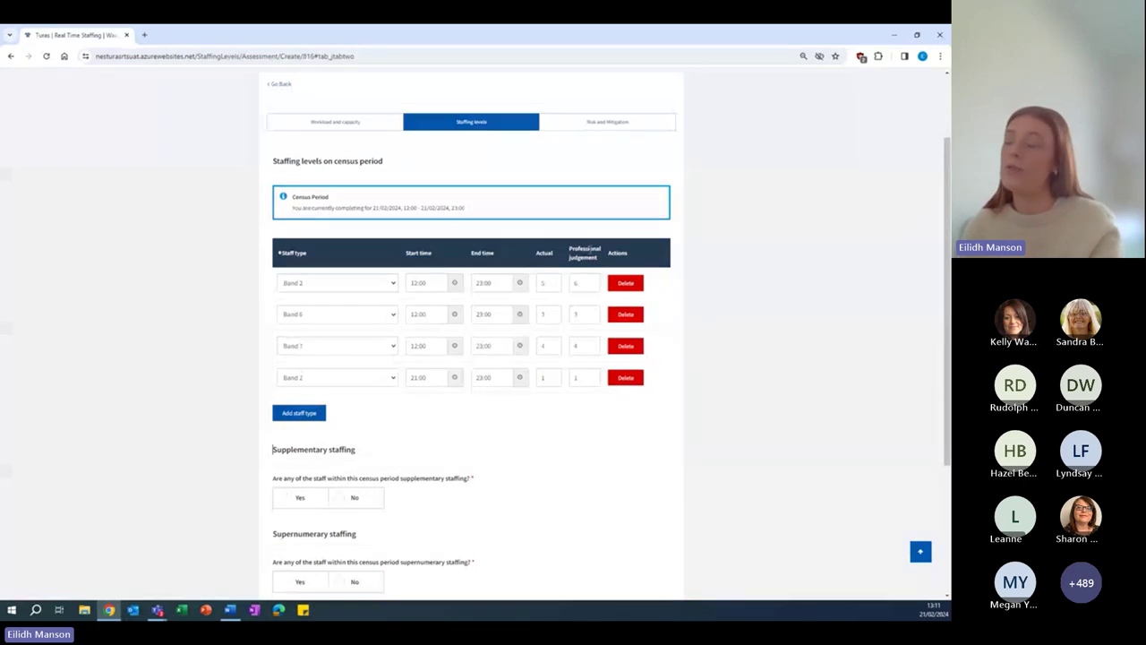
{"action": "scroll", "coordinate": [260, 333], "scroll_direction": "down", "scroll_amount": 2}
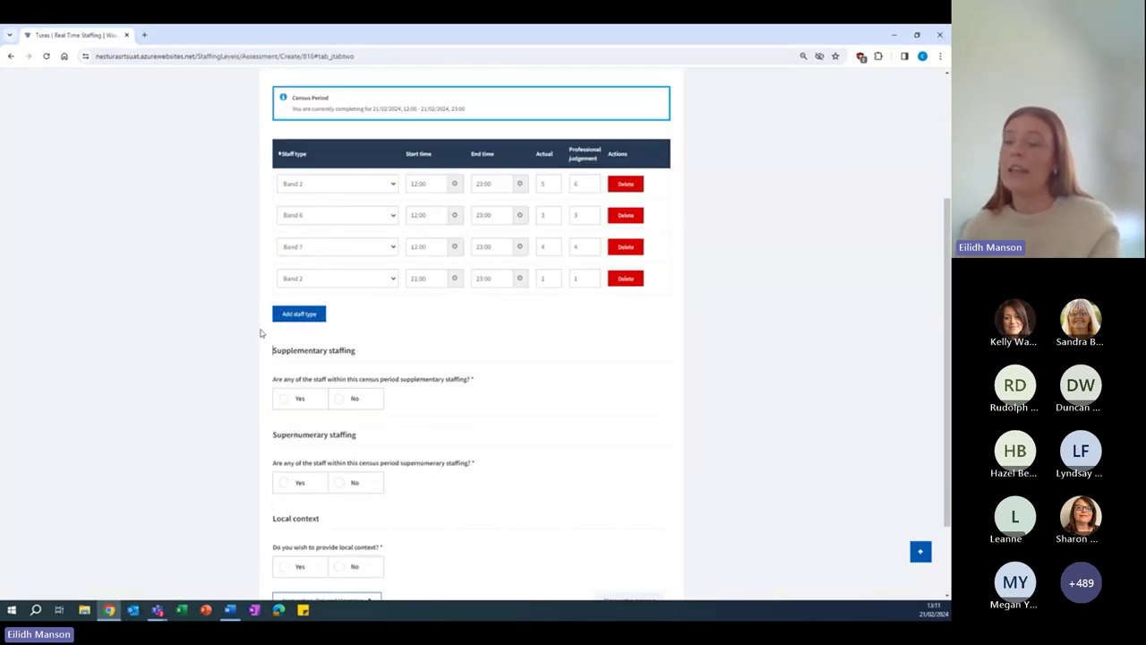
{"action": "scroll", "coordinate": [260, 333], "scroll_direction": "down", "scroll_amount": 1}
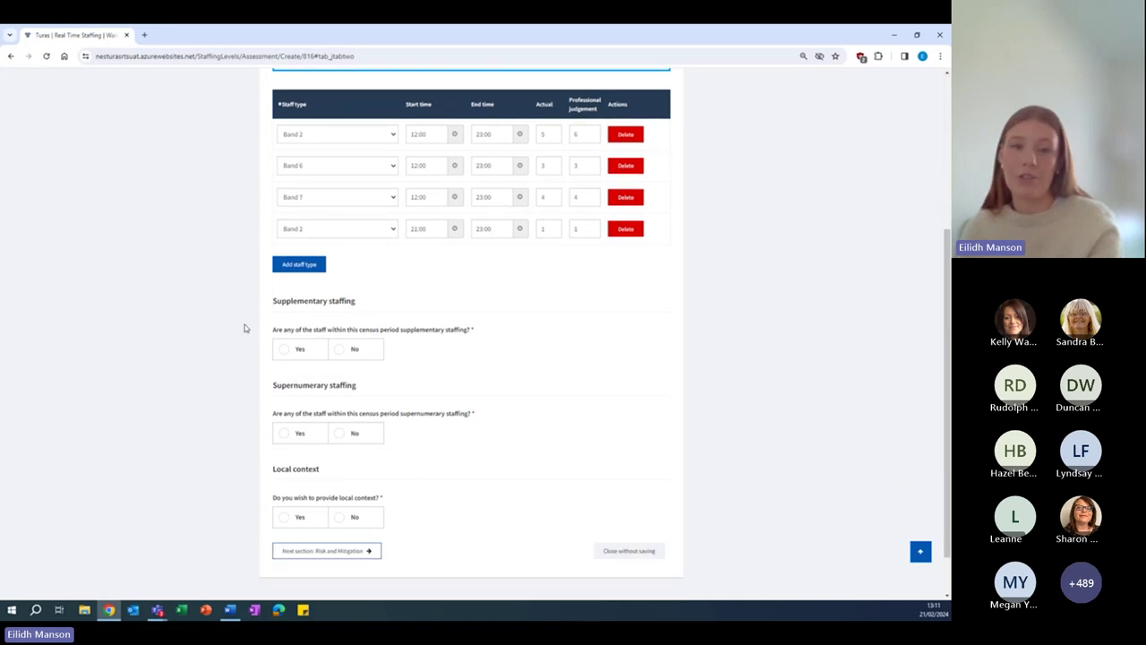
{"action": "left_click", "coordinate": [358, 349]}
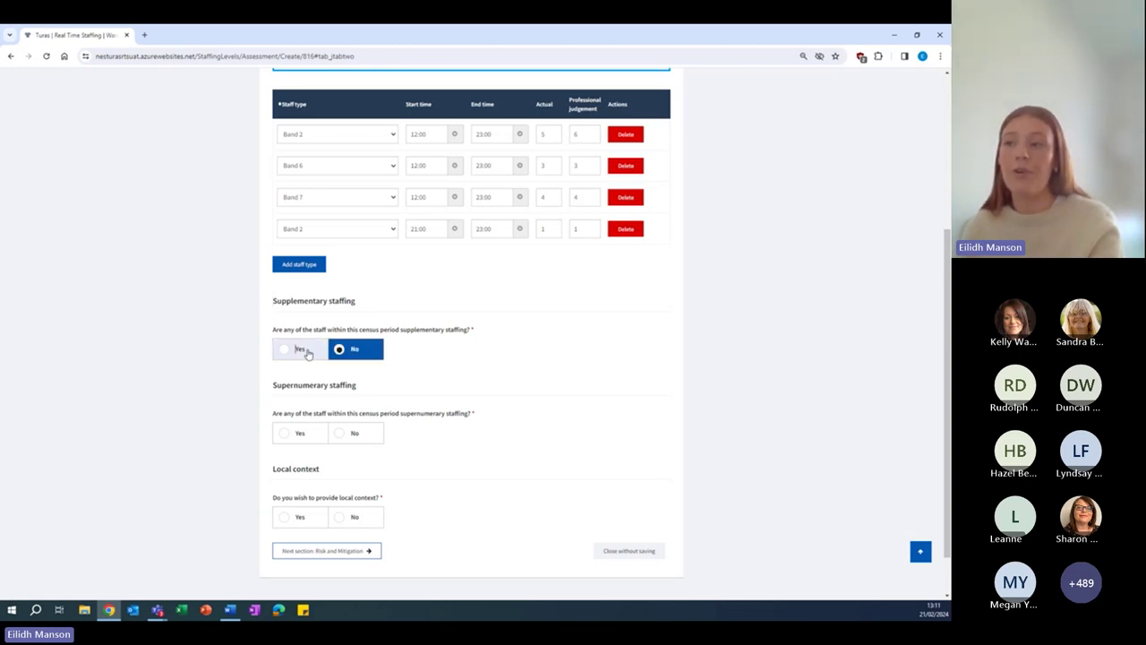
{"action": "left_click", "coordinate": [306, 354]}
{"action": "scroll", "coordinate": [306, 353], "scroll_direction": "down", "scroll_amount": 1}
{"action": "left_click", "coordinate": [303, 346]}
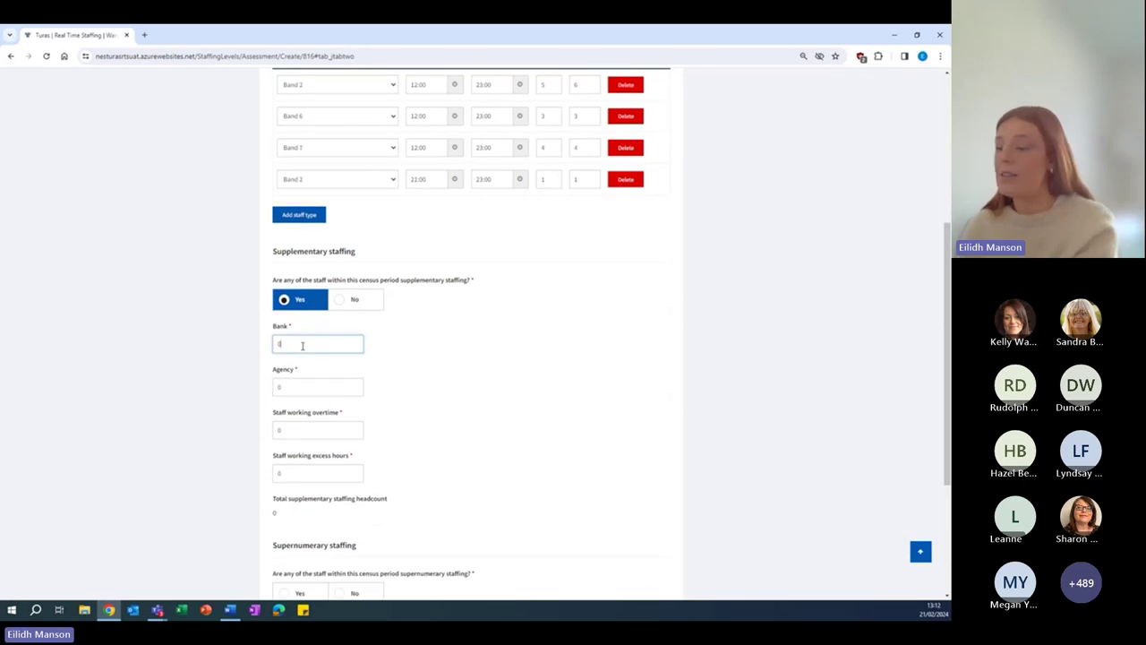
{"action": "left_click", "coordinate": [312, 384]}
{"action": "left_click", "coordinate": [315, 348]}
{"action": "type", "text": "2"}
Enter 1 agency staff member and 1 staff member working overtime, leaving staff working excess hours at 0
{"action": "left_click", "coordinate": [330, 389]}
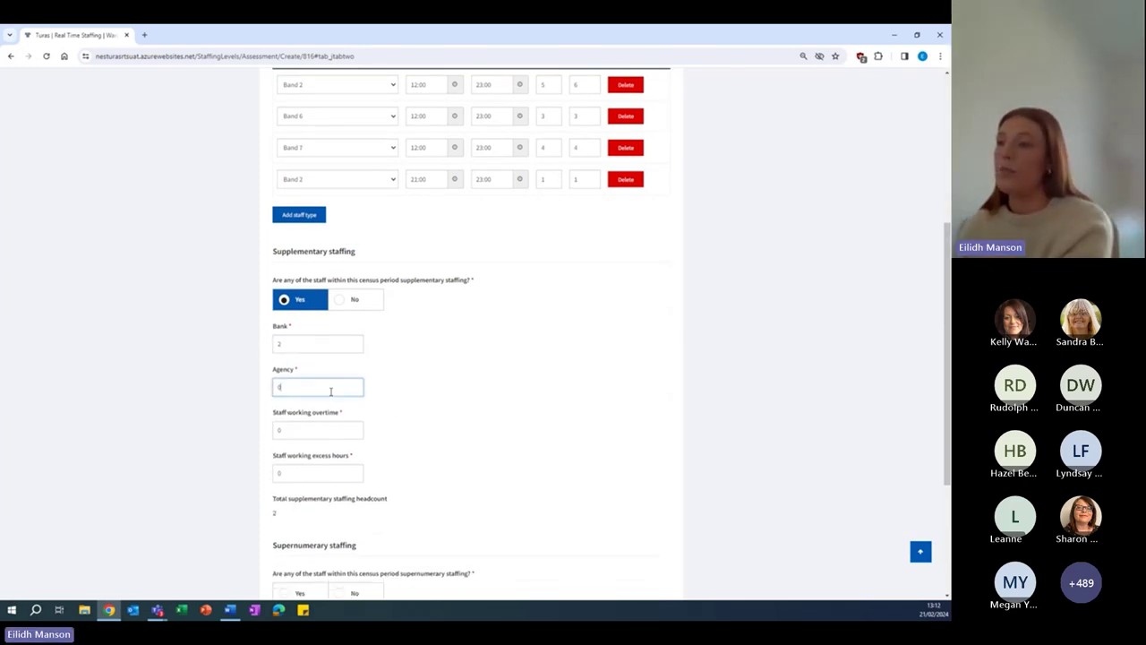
{"action": "key", "text": "BackSpace"}
{"action": "type", "text": "1"}
{"action": "left_click", "coordinate": [331, 433]}
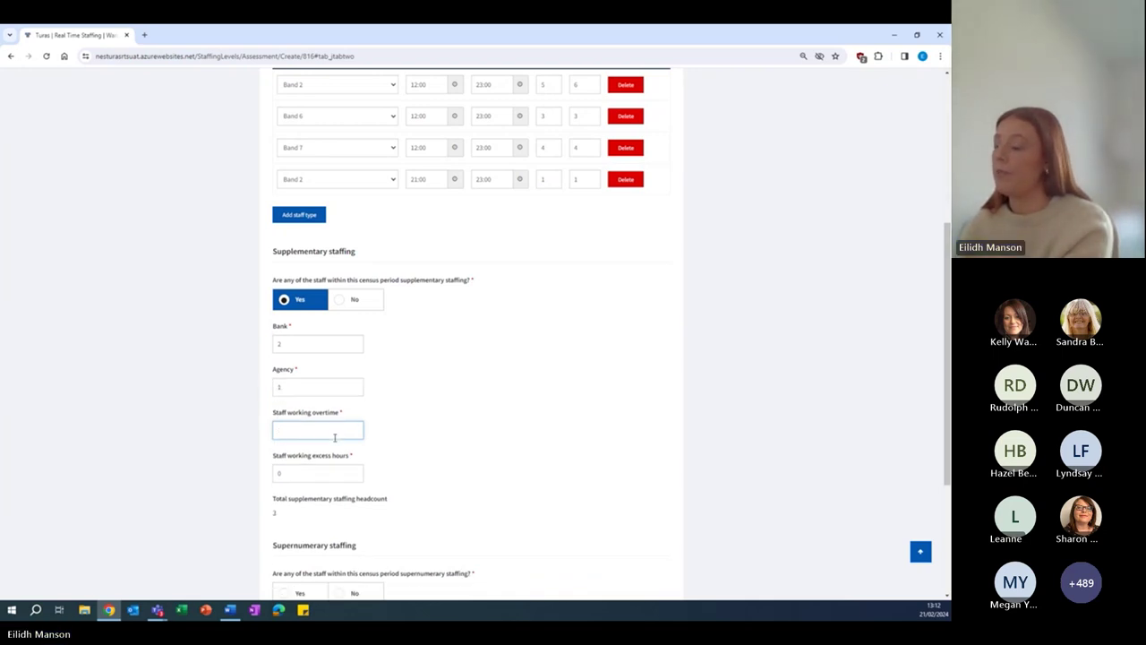
{"action": "type", "text": "1"}
{"action": "key", "text": "Tab"}
{"action": "scroll", "coordinate": [424, 466], "scroll_direction": "down", "scroll_amount": 1}
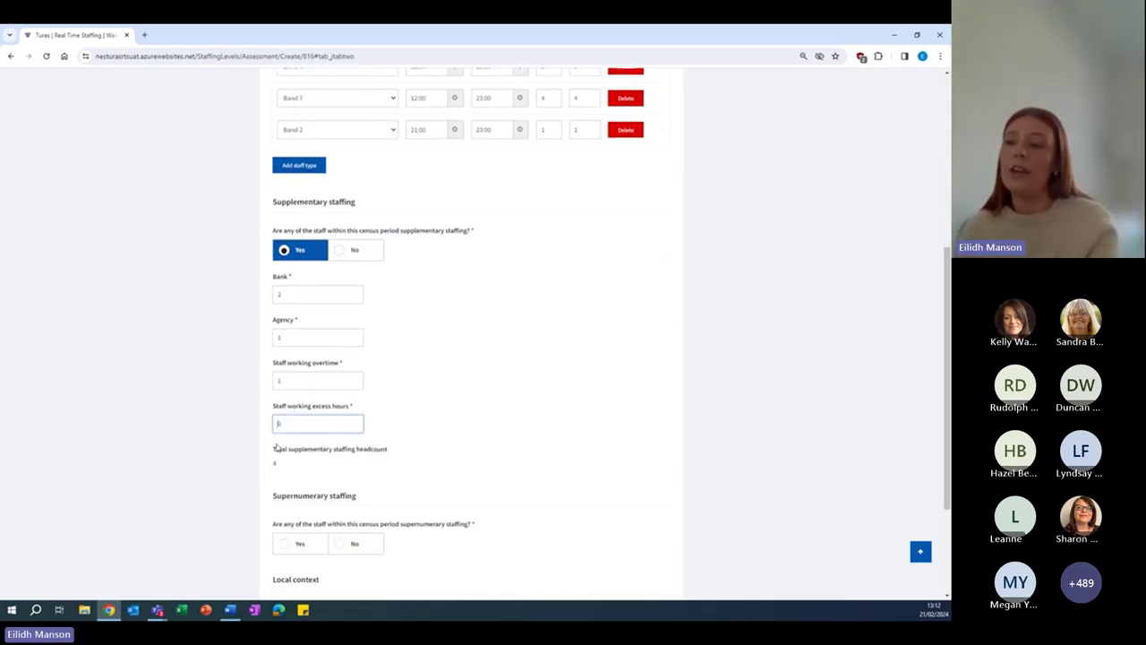
{"action": "left_click", "coordinate": [428, 420]}
Answer Yes to having supernumerary staffing and enter 1 team leader and 1 student
{"action": "scroll", "coordinate": [428, 420], "scroll_direction": "down", "scroll_amount": 1}
{"action": "scroll", "coordinate": [428, 420], "scroll_direction": "down", "scroll_amount": 2}
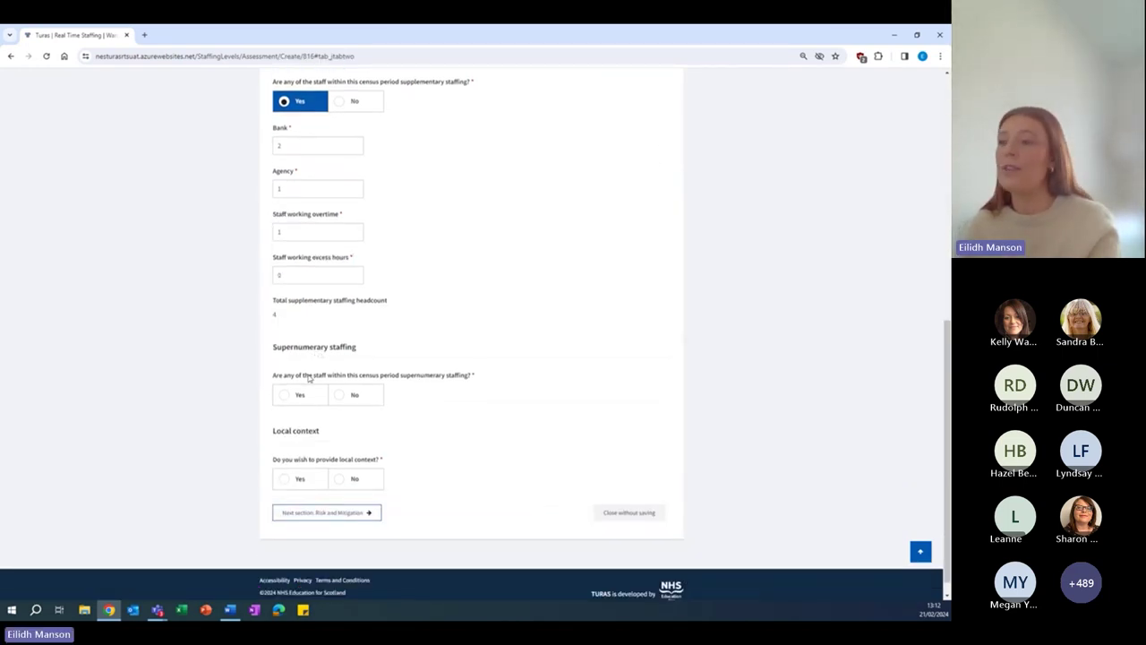
{"action": "left_click", "coordinate": [366, 395]}
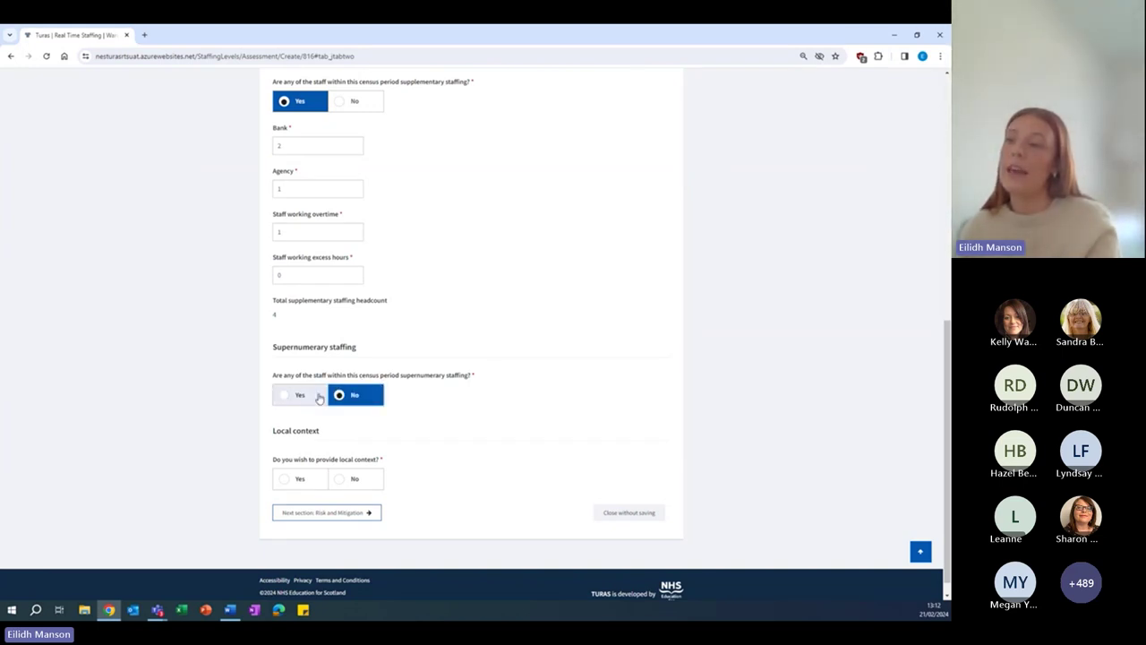
{"action": "left_click", "coordinate": [305, 395]}
{"action": "scroll", "coordinate": [309, 358], "scroll_direction": "down", "scroll_amount": 1}
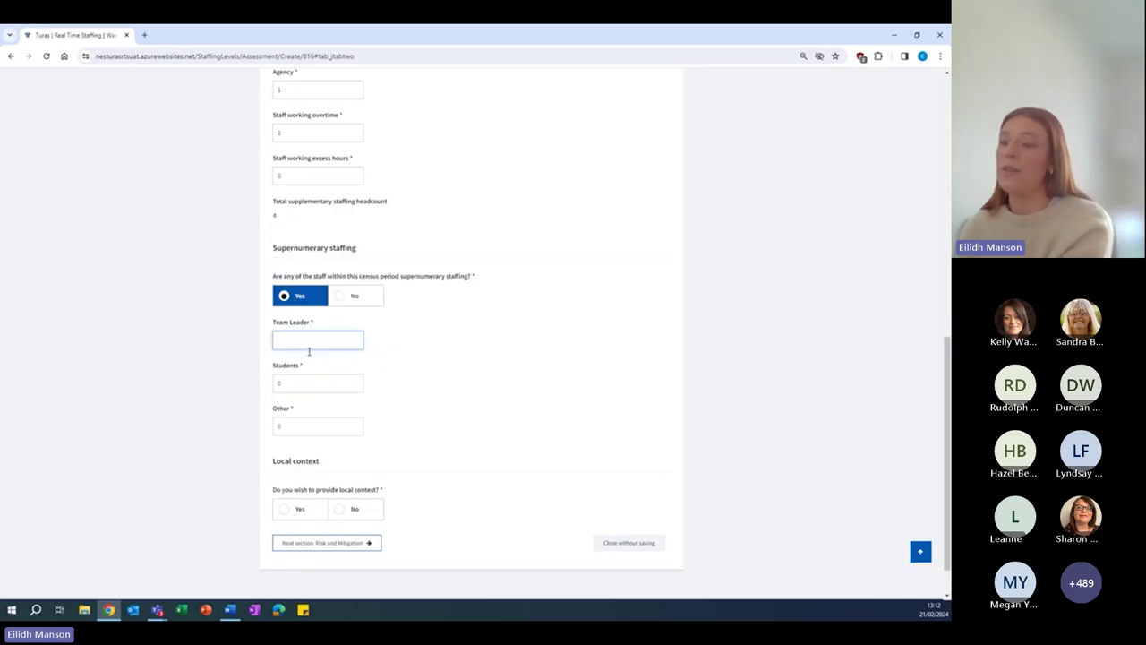
{"action": "type", "text": "1"}
{"action": "key", "text": "Tab"}
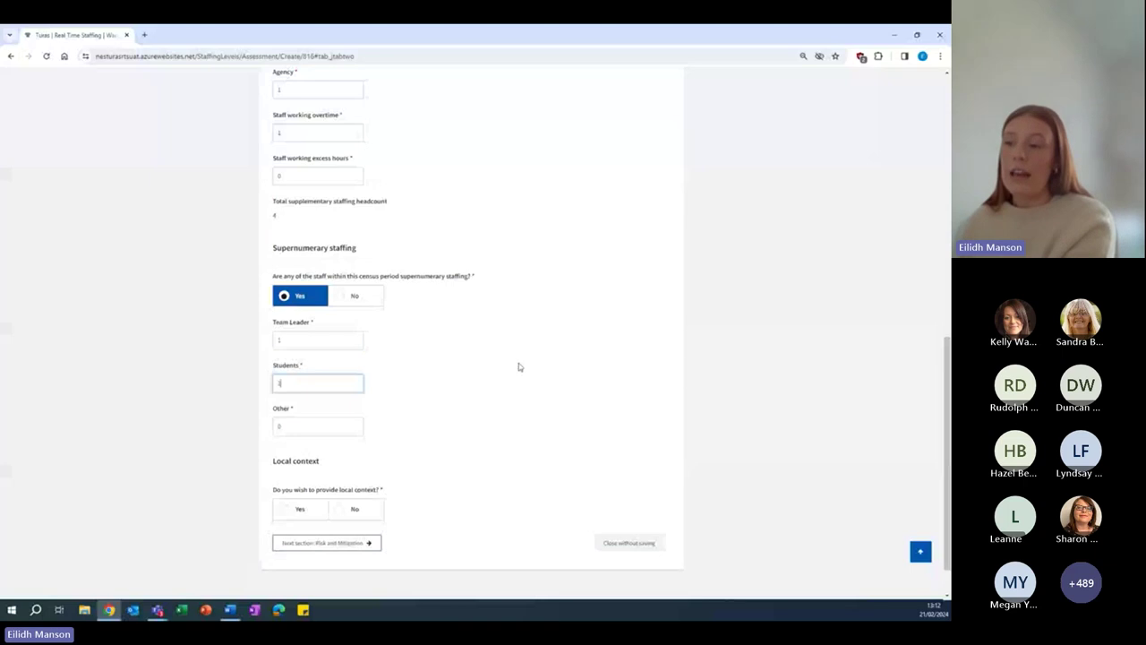
{"action": "type", "text": "1"}
Choose to provide local context and enter "Test test" as the context
{"action": "scroll", "coordinate": [403, 403], "scroll_direction": "down", "scroll_amount": 1}
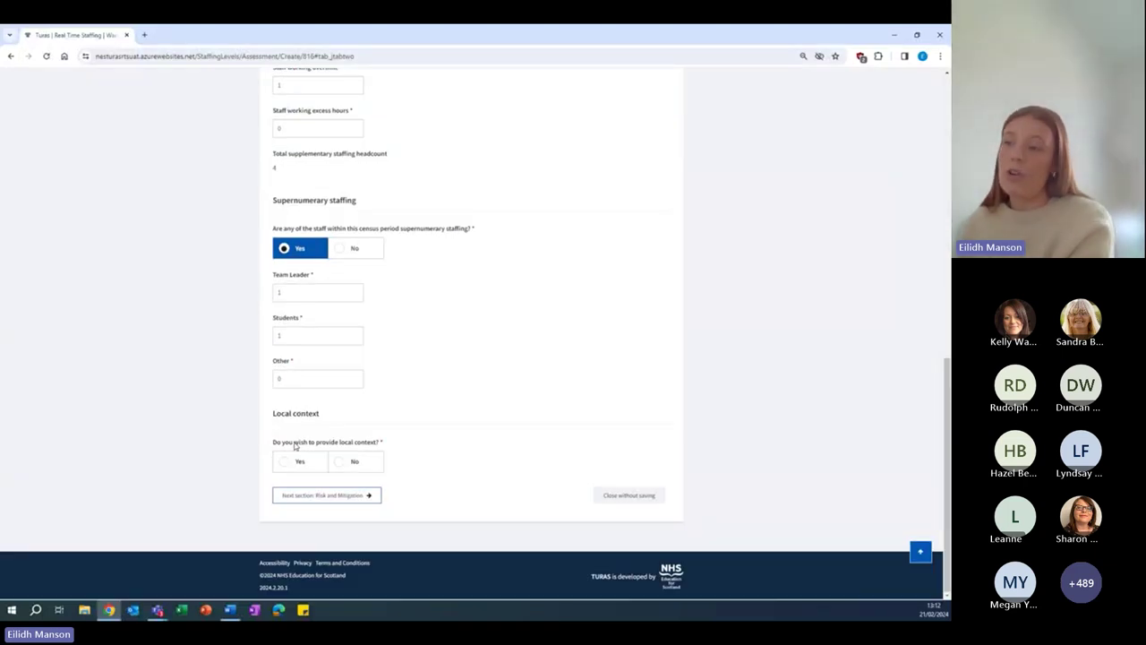
{"action": "left_click", "coordinate": [339, 461]}
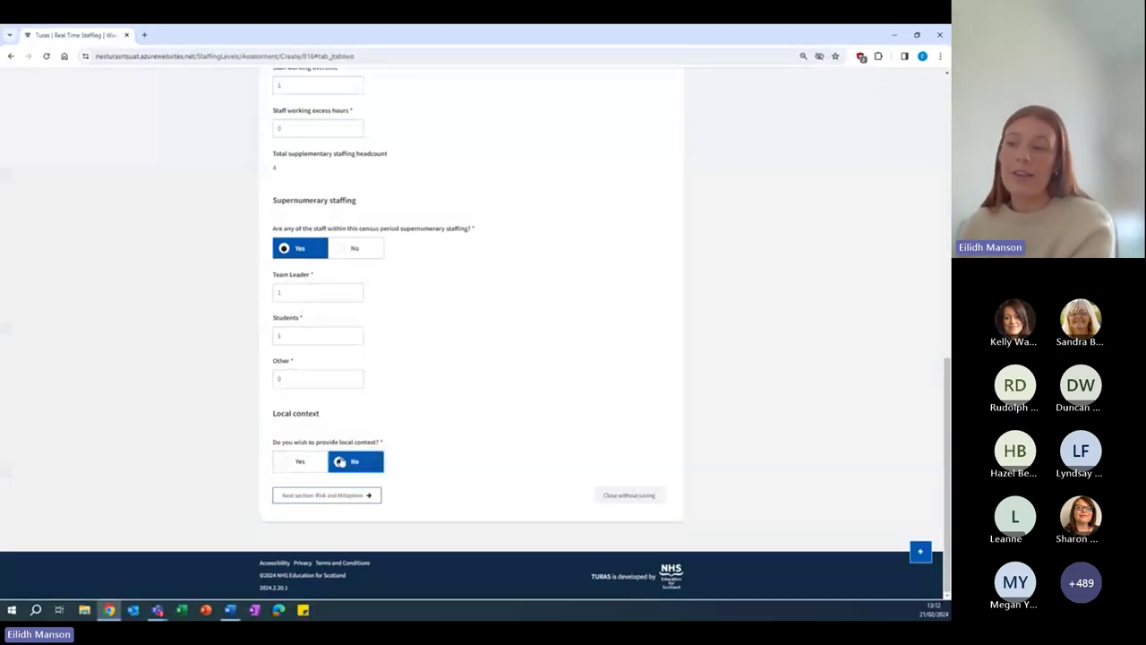
{"action": "left_click", "coordinate": [300, 461]}
{"action": "left_click", "coordinate": [320, 512]}
{"action": "type", "text": "Test test"}
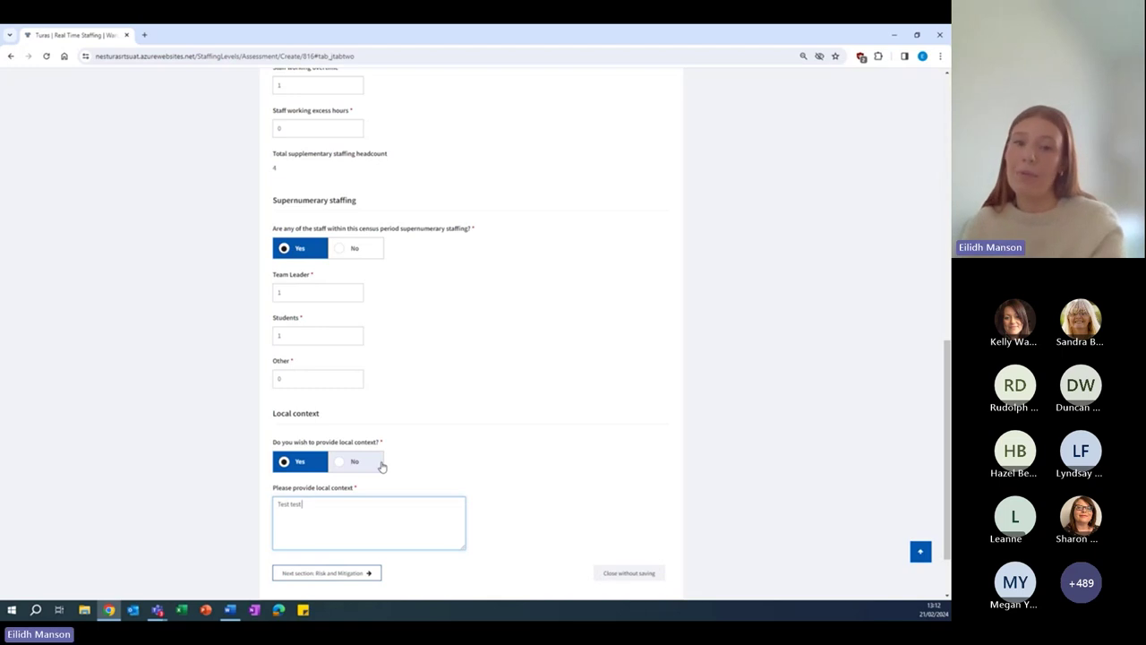
{"action": "scroll", "coordinate": [480, 387], "scroll_direction": "down", "scroll_amount": 2}
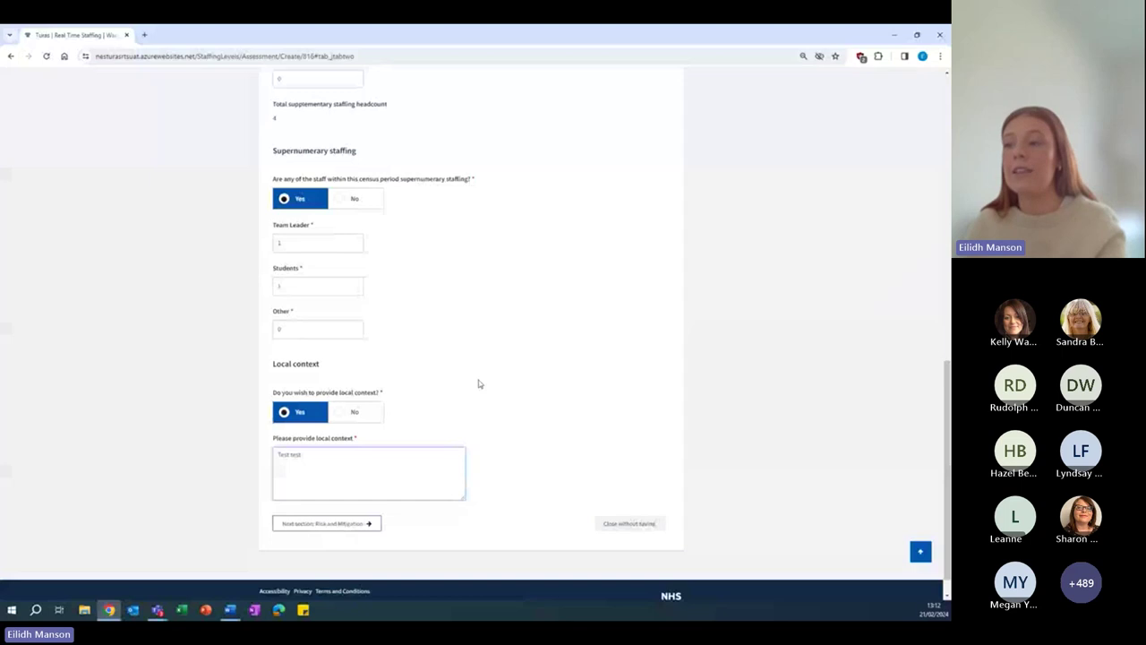
Continue to the risk and mitigation section, answer Yes to having risks, and select Business continuity, High risk to appropriate staffing in future and Staff wellbeing
{"action": "left_click", "coordinate": [313, 523]}
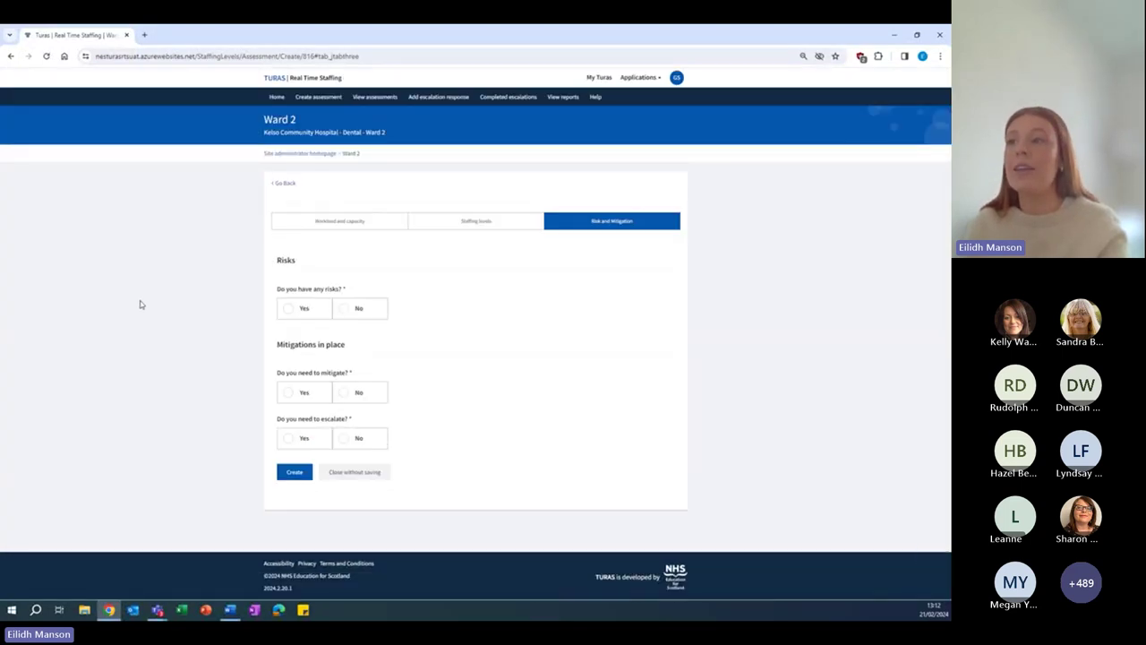
{"action": "left_click", "coordinate": [341, 310]}
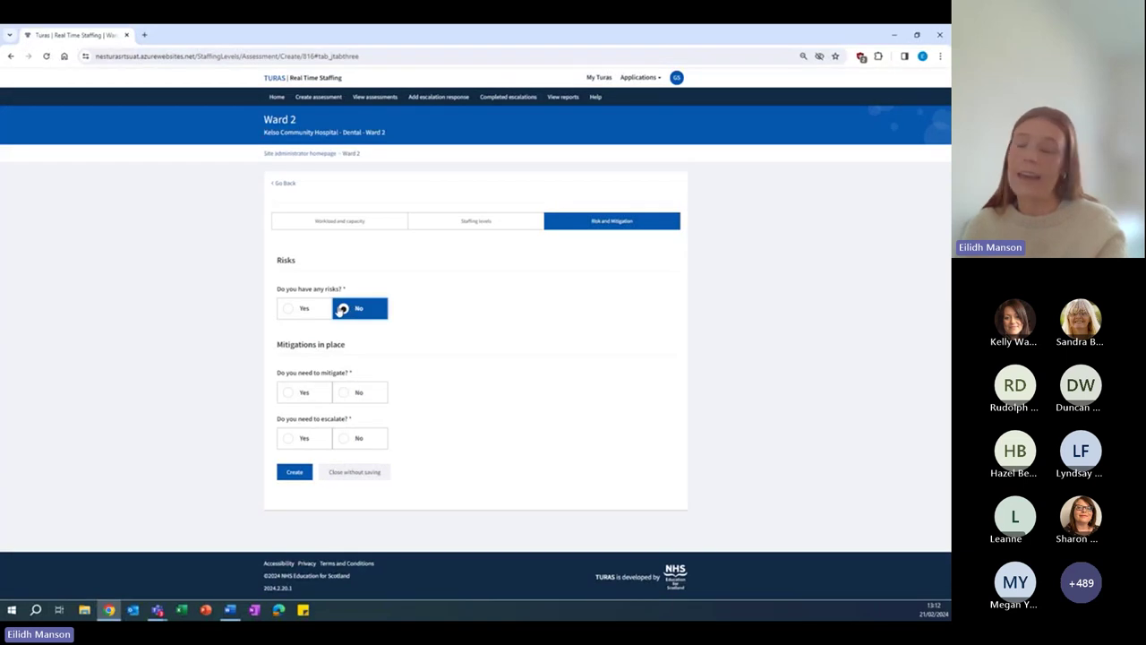
{"action": "left_click", "coordinate": [313, 310]}
{"action": "scroll", "coordinate": [230, 328], "scroll_direction": "down", "scroll_amount": 1}
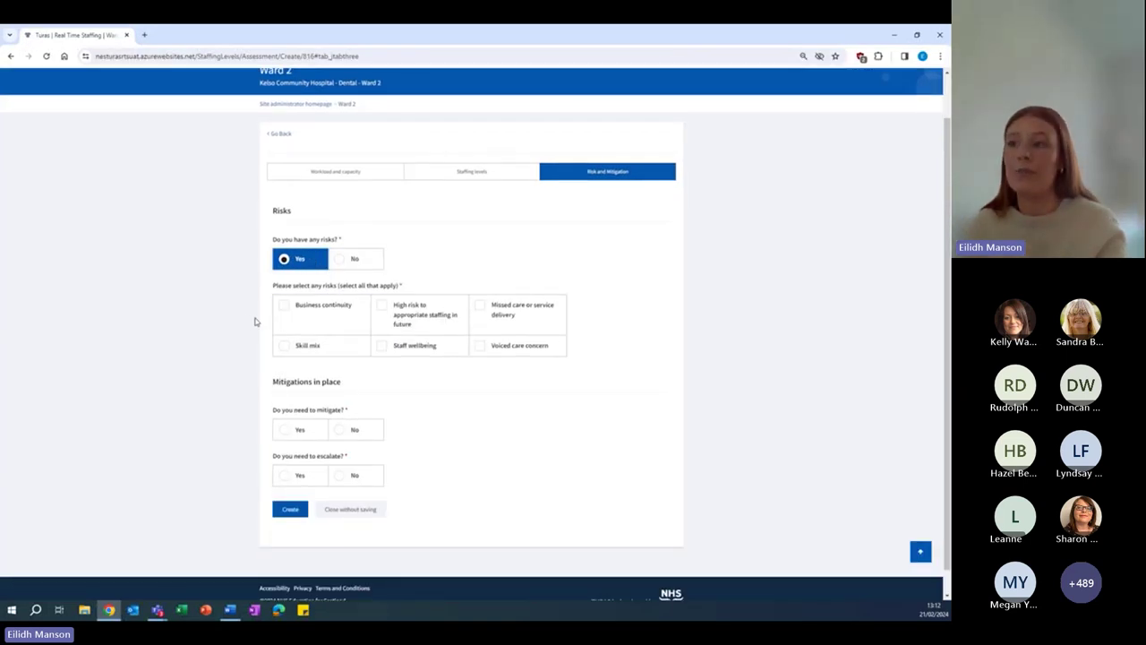
{"action": "left_click", "coordinate": [310, 309]}
{"action": "left_click", "coordinate": [396, 315]}
{"action": "left_click", "coordinate": [400, 348]}
Answer Yes to needing mitigation, select Bank, Team lead/Senior Charge Nurse support, Movement of staff in to support and Other, and describe the other mitigation as "Test test"
{"action": "scroll", "coordinate": [205, 332], "scroll_direction": "down", "scroll_amount": 1}
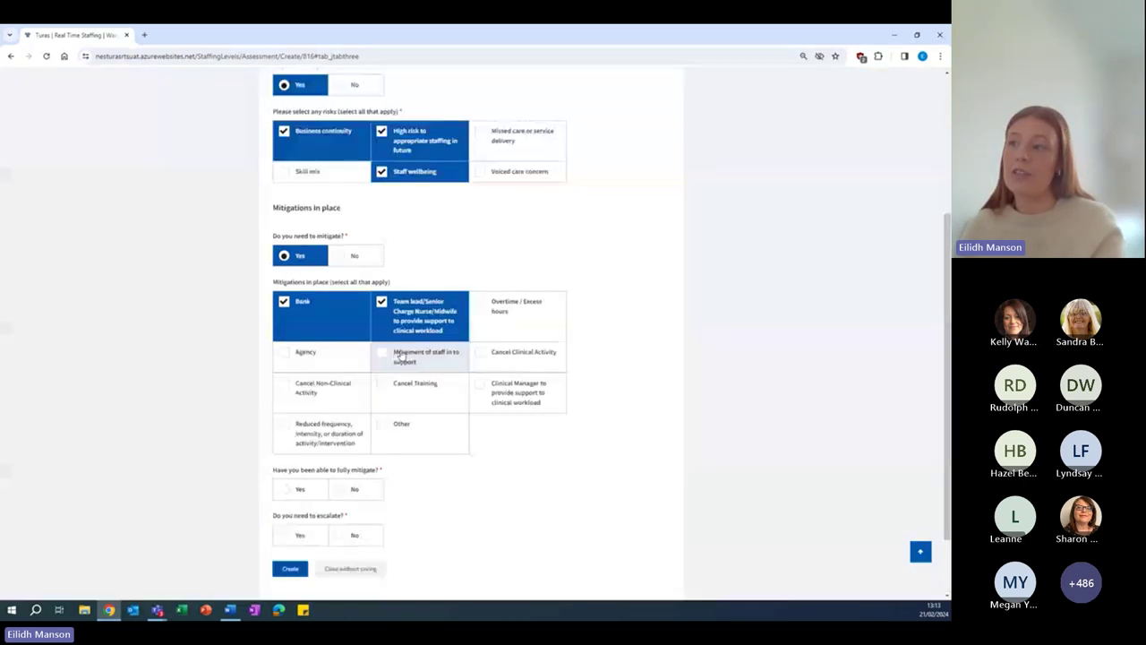
{"action": "left_click", "coordinate": [400, 354]}
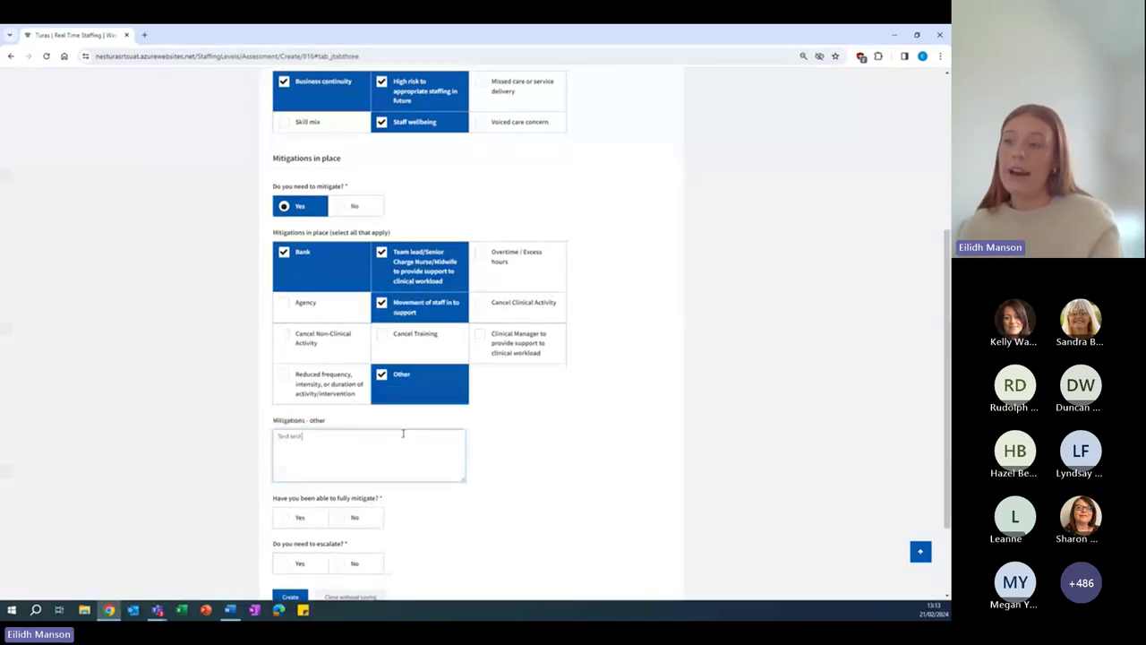
{"action": "scroll", "coordinate": [402, 433], "scroll_direction": "down", "scroll_amount": 1}
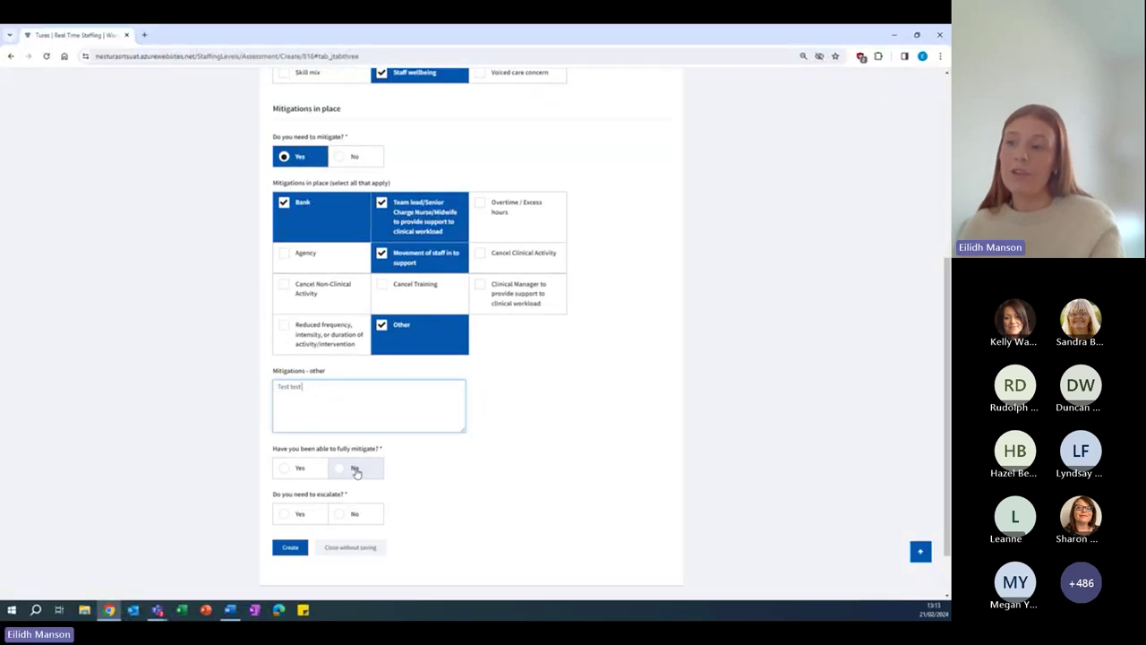
Answer Yes to having been able to fully mitigate
{"action": "left_click", "coordinate": [300, 467]}
{"action": "scroll", "coordinate": [197, 468], "scroll_direction": "down", "scroll_amount": 1}
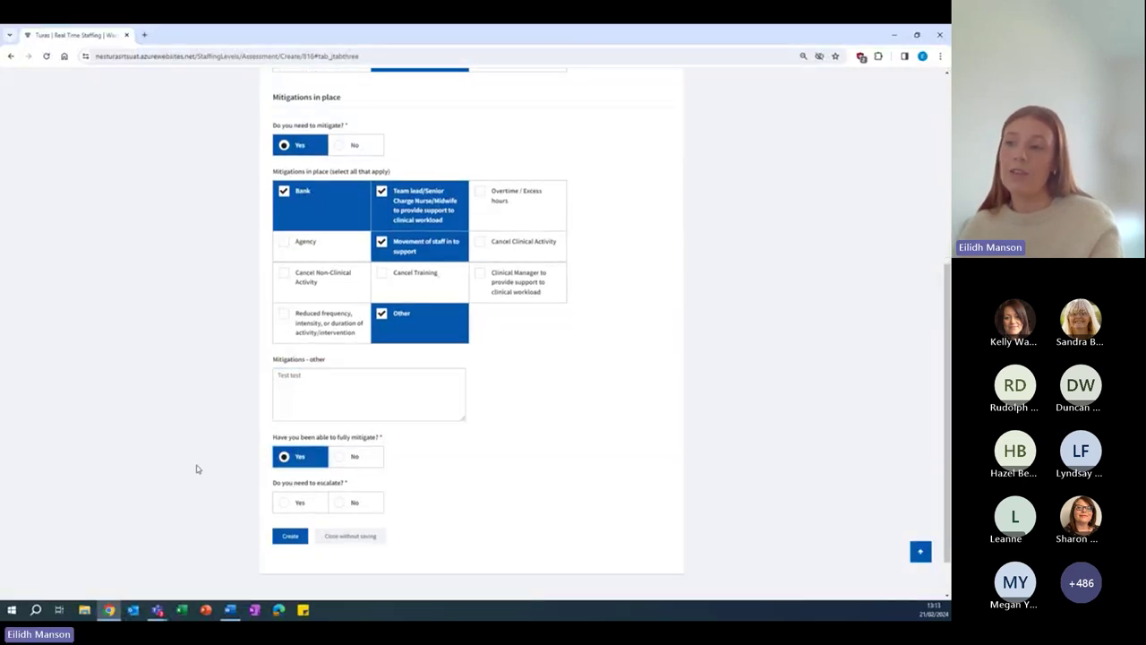
{"action": "scroll", "coordinate": [303, 416], "scroll_direction": "down", "scroll_amount": 1}
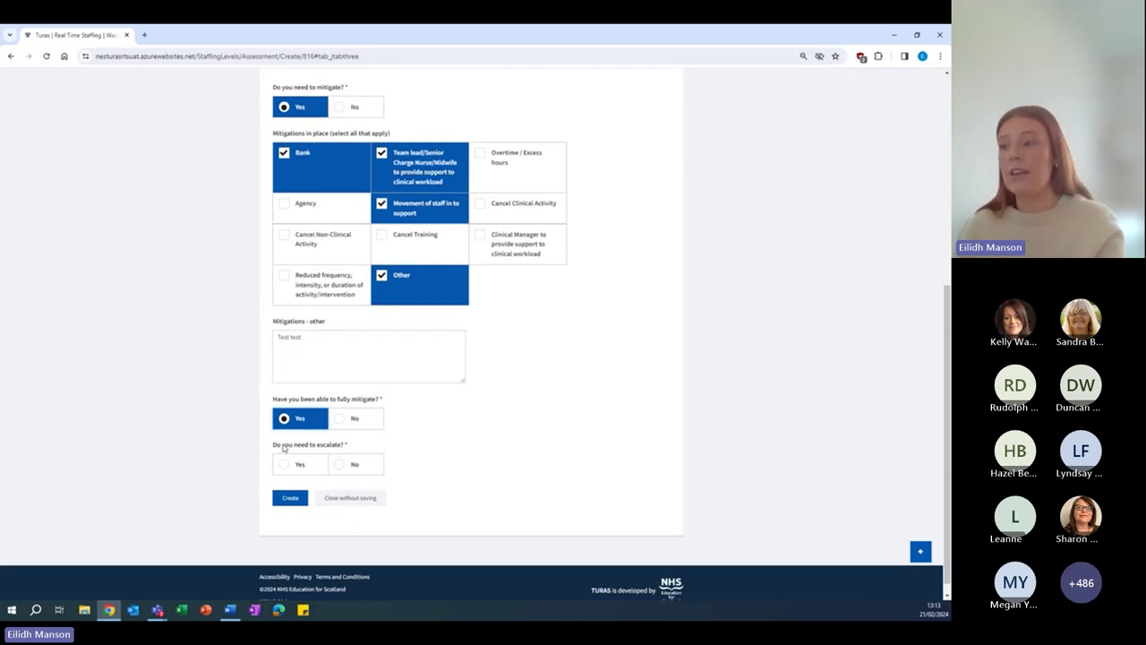
{"action": "scroll", "coordinate": [365, 455], "scroll_direction": "down", "scroll_amount": 1}
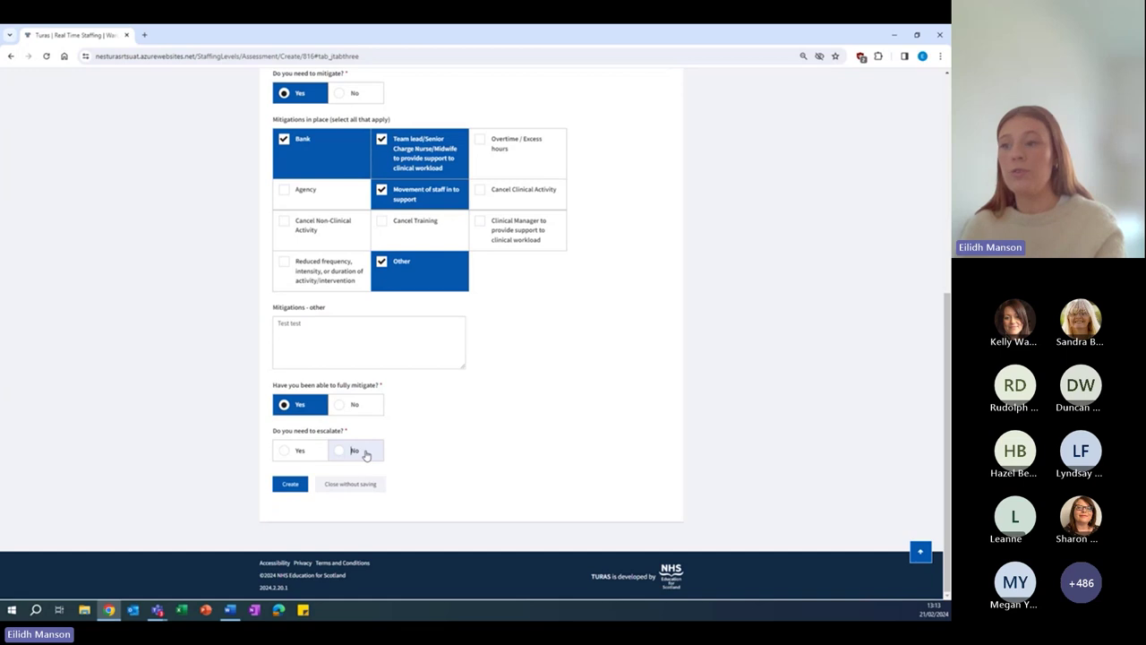
Answer No to escalating and No to supporting staff moves, selecting Insufficient skill mix, Patient dependency and Other, with "test" as the other reason
{"action": "left_click", "coordinate": [366, 454]}
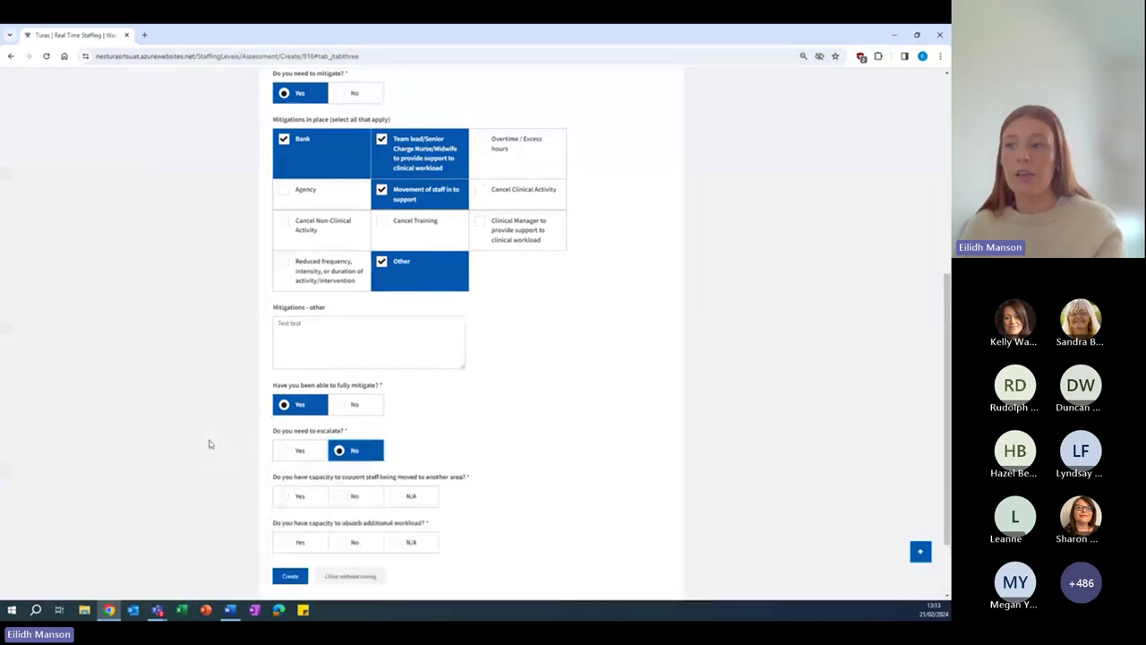
{"action": "scroll", "coordinate": [282, 442], "scroll_direction": "down", "scroll_amount": 1}
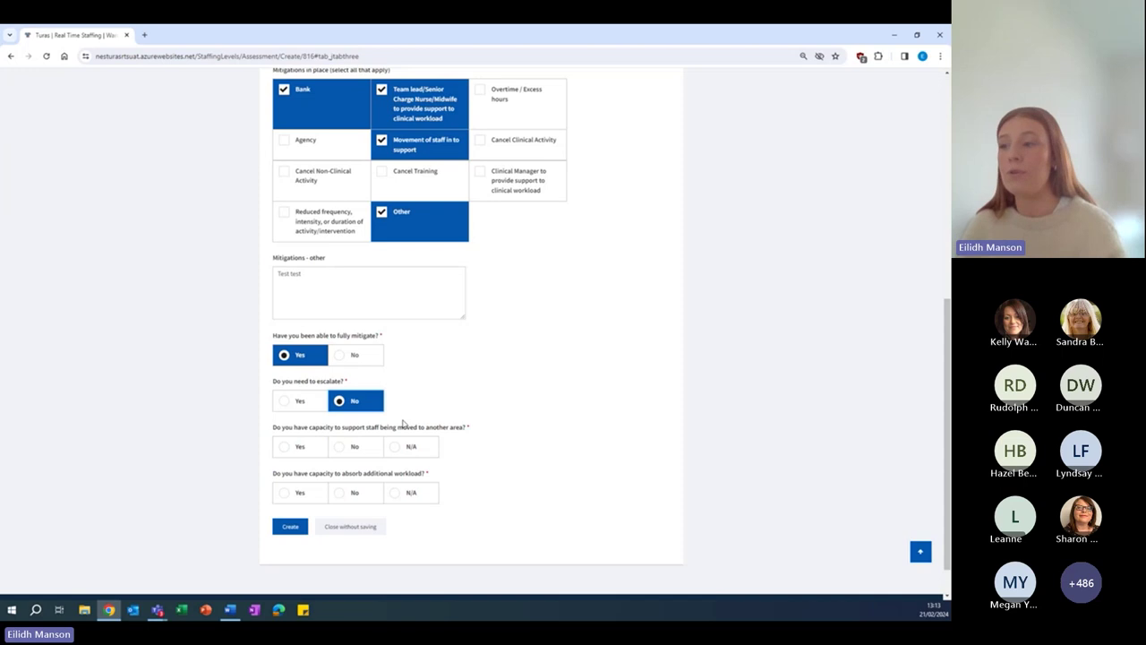
{"action": "scroll", "coordinate": [402, 424], "scroll_direction": "down", "scroll_amount": 1}
{"action": "left_click", "coordinate": [296, 404]}
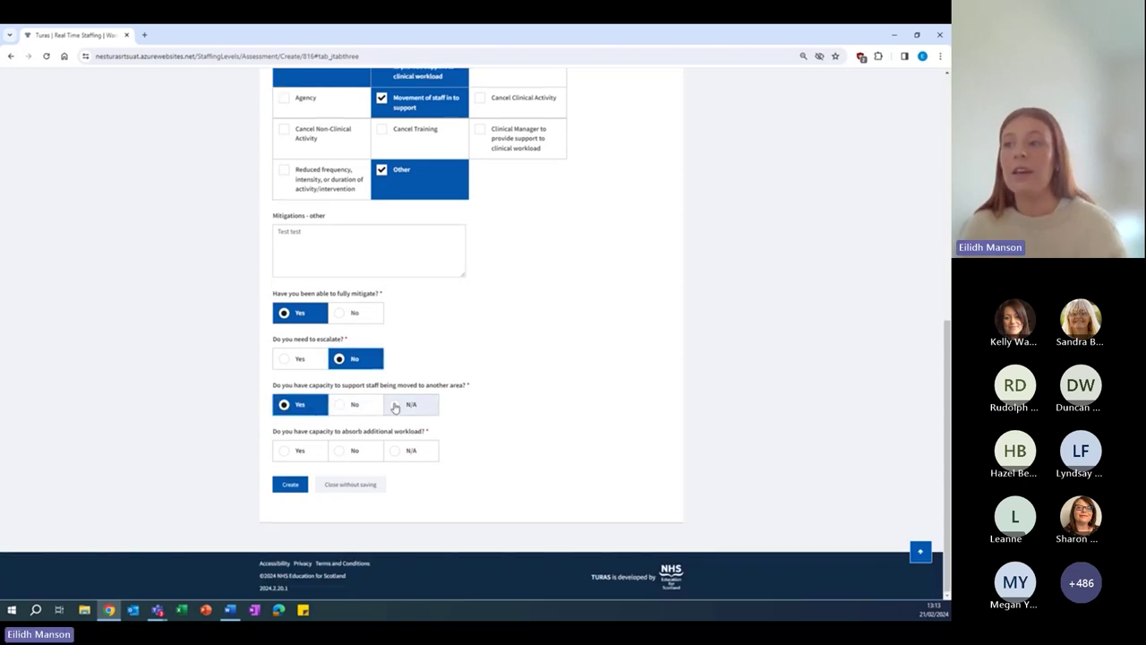
{"action": "left_click", "coordinate": [355, 405]}
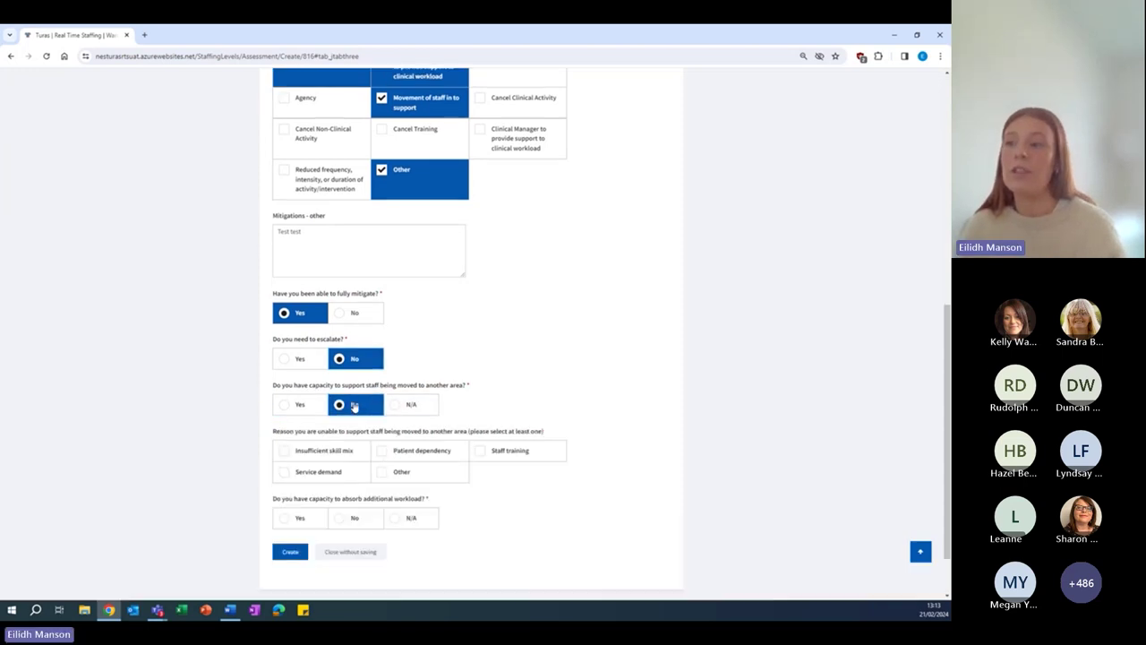
{"action": "left_click", "coordinate": [332, 451]}
{"action": "left_click", "coordinate": [403, 451]}
{"action": "left_click", "coordinate": [399, 472]}
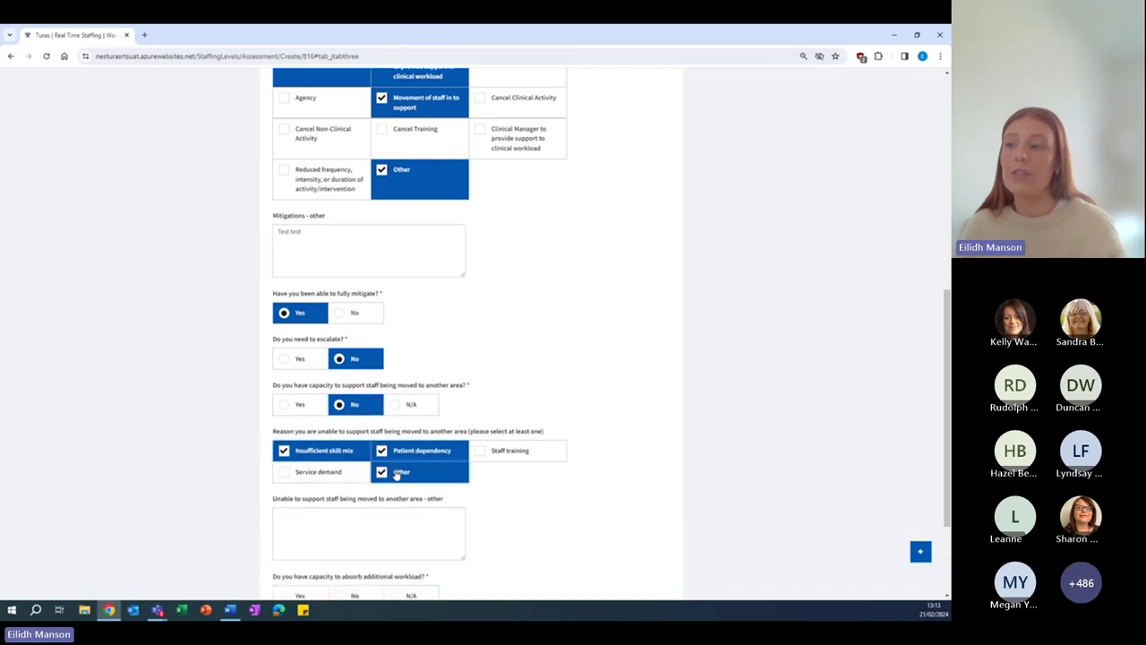
{"action": "left_click", "coordinate": [387, 516]}
{"action": "type", "text": "test"}
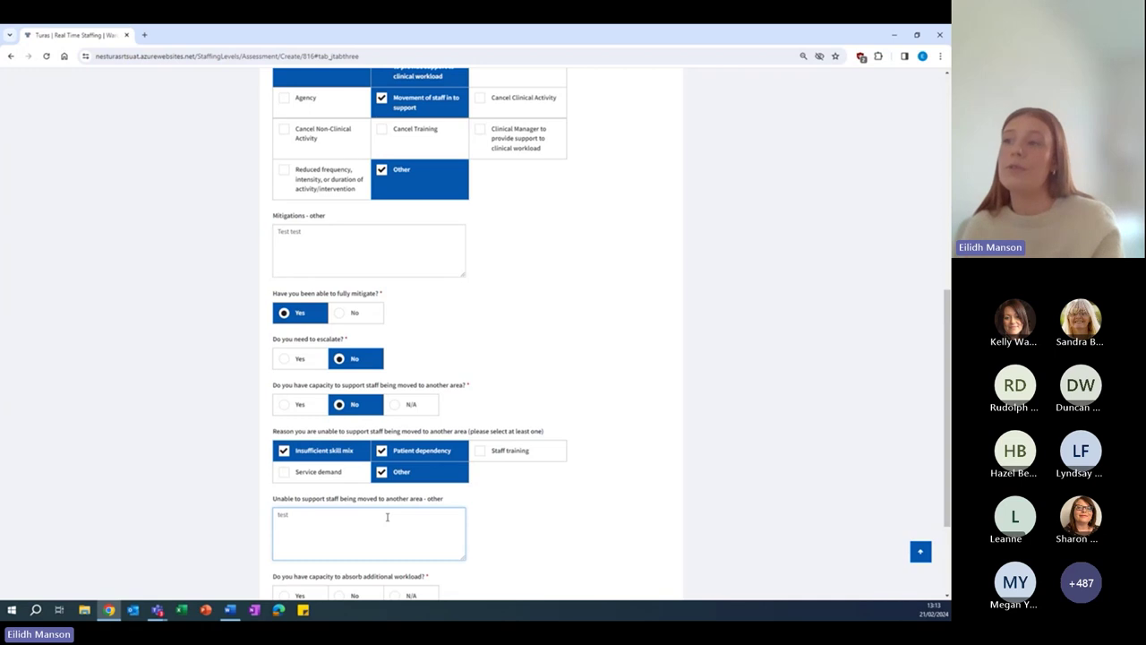
{"action": "scroll", "coordinate": [553, 424], "scroll_direction": "down", "scroll_amount": 2}
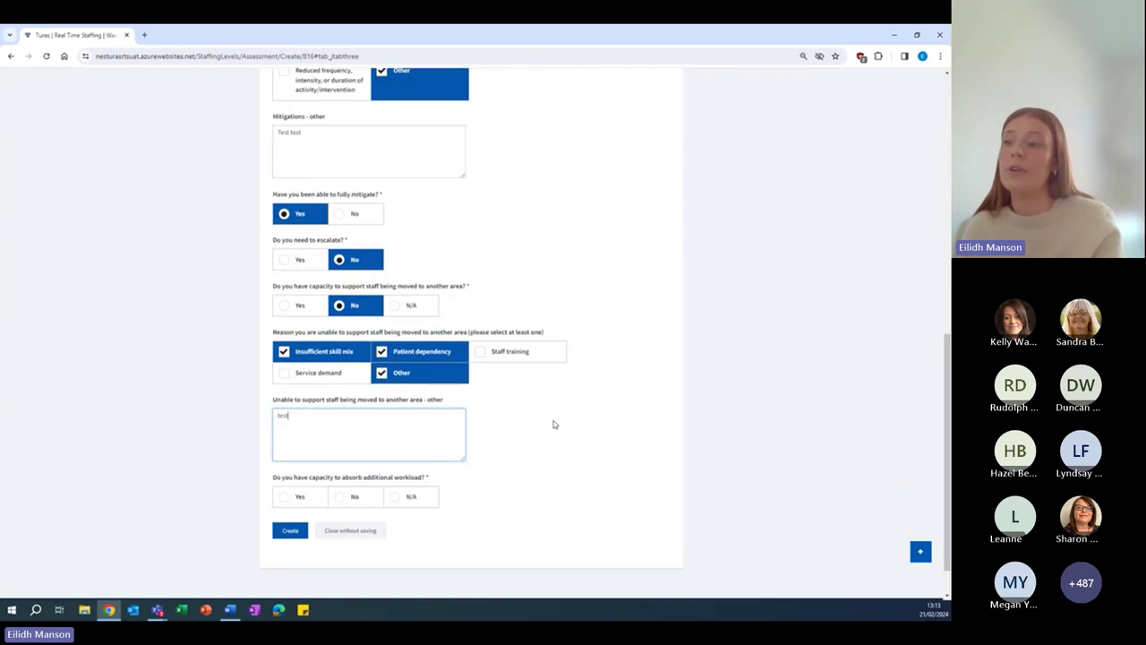
Answer No to capacity for additional workload and select Insufficient skill mix, Insufficient numbers of staff and Patient number/caseload as the reasons
{"action": "left_click", "coordinate": [341, 497]}
{"action": "scroll", "coordinate": [269, 483], "scroll_direction": "down", "scroll_amount": 1}
{"action": "left_click", "coordinate": [320, 495]}
{"action": "left_click", "coordinate": [391, 495]}
{"action": "left_click", "coordinate": [394, 528]}
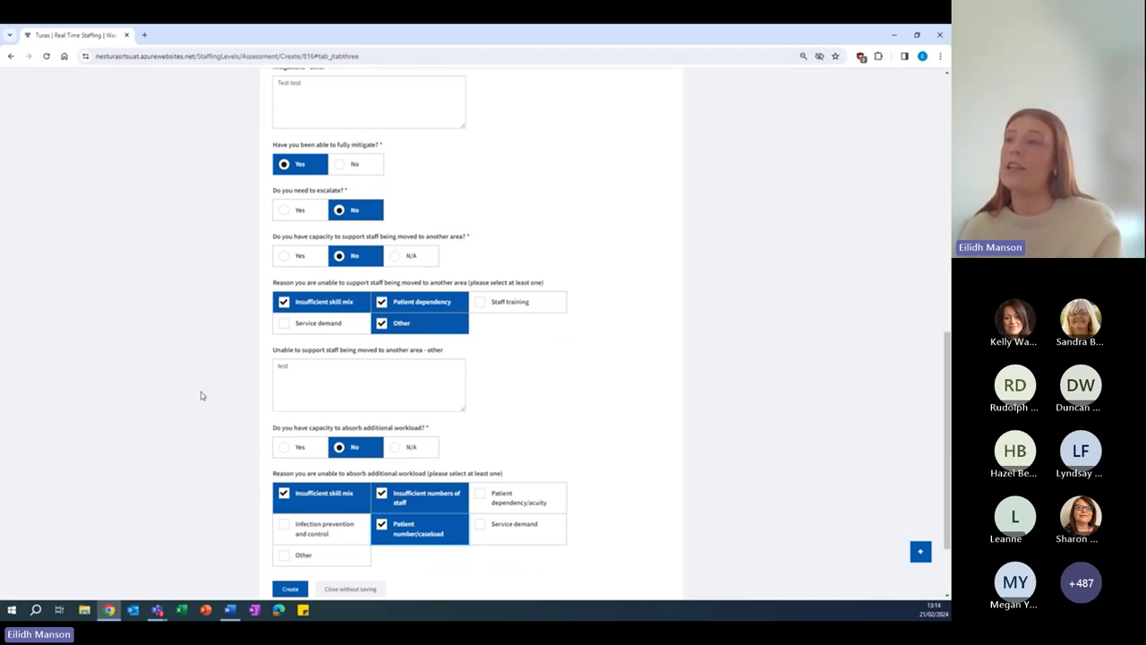
Change the need to escalate to Yes and enter the name of the person escalated to
{"action": "left_click", "coordinate": [289, 210]}
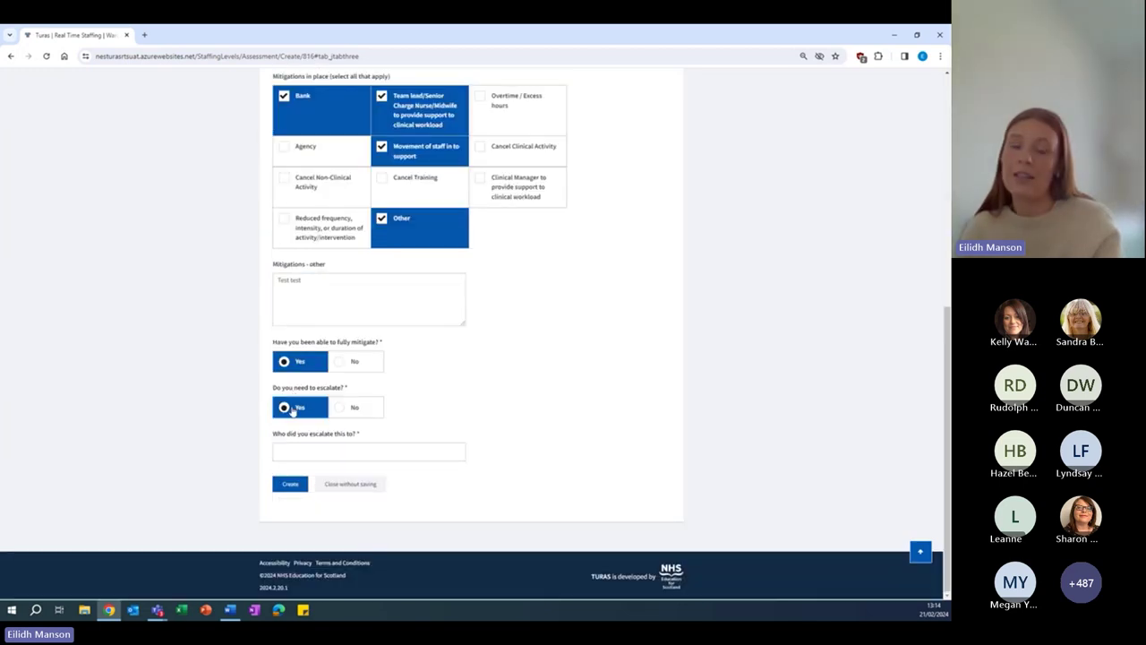
{"action": "left_click", "coordinate": [319, 451]}
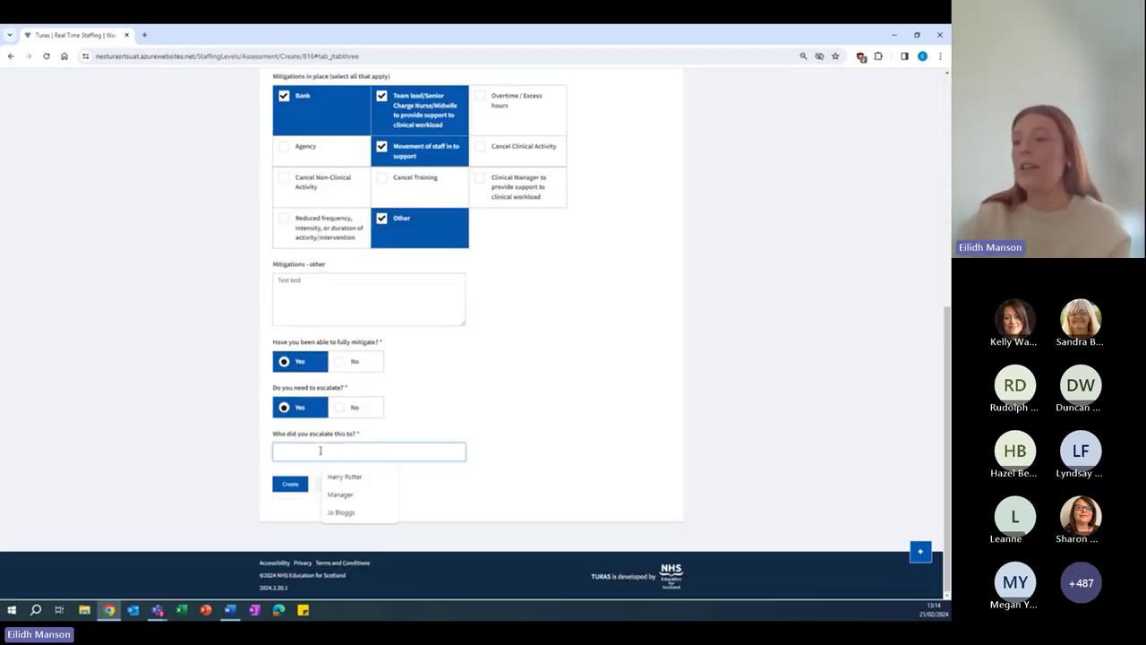
{"action": "left_click", "coordinate": [342, 511]}
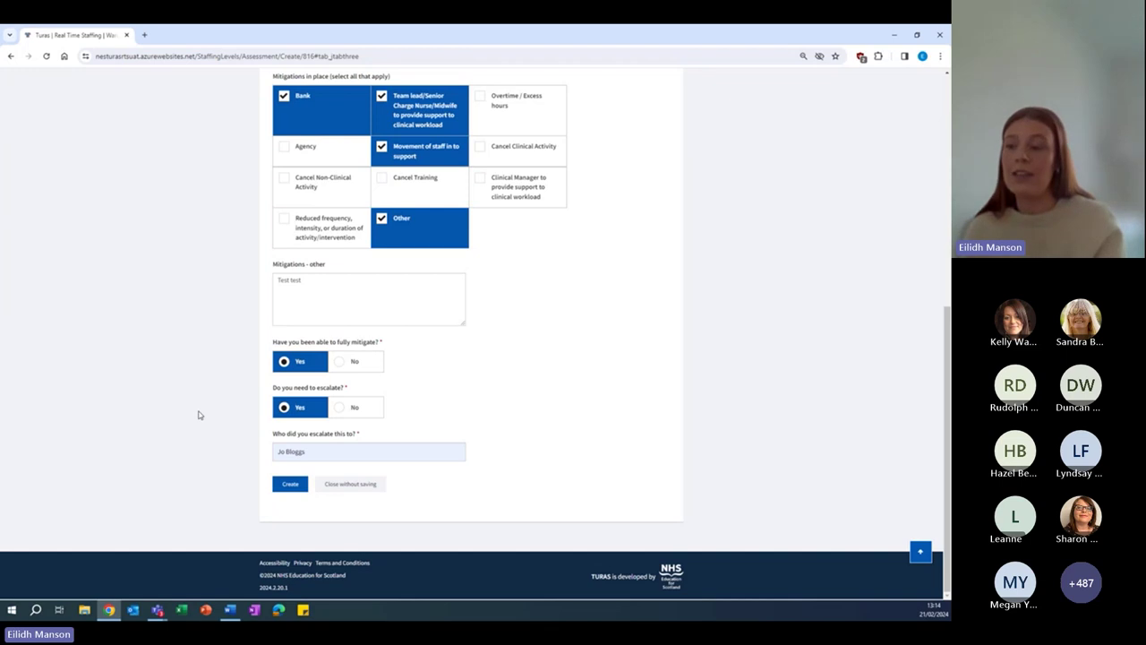
Create the assessment with confirmation and start an escalation response for the newly submitted Ward 2 assessment at Kelso Community Hospital
{"action": "left_click", "coordinate": [291, 484]}
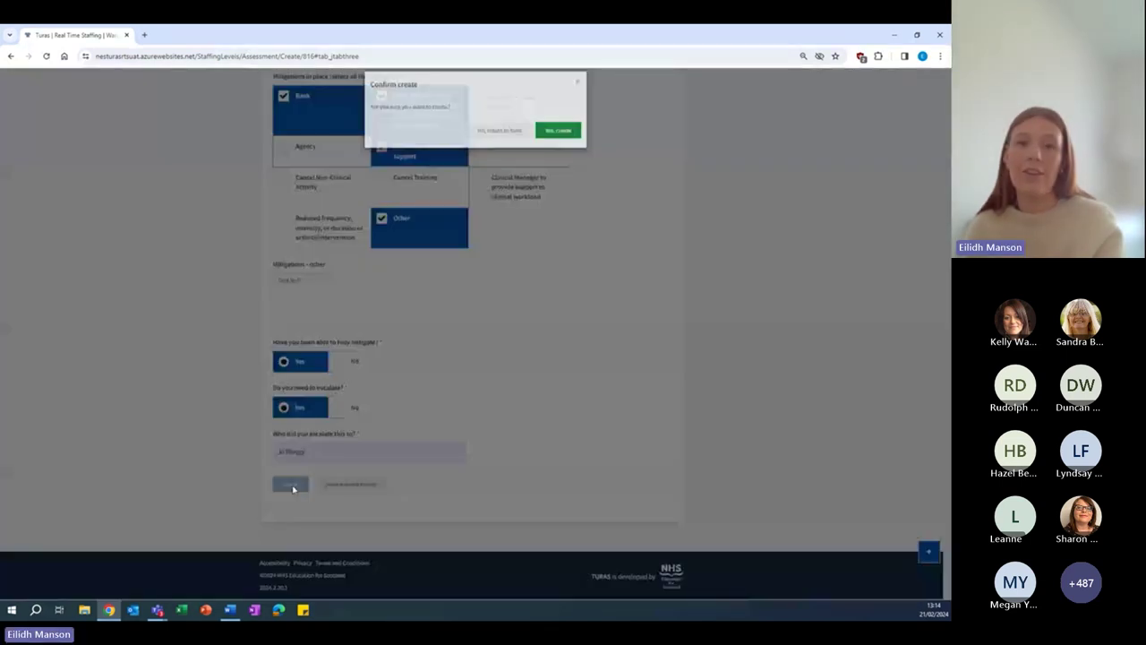
{"action": "left_click", "coordinate": [558, 130]}
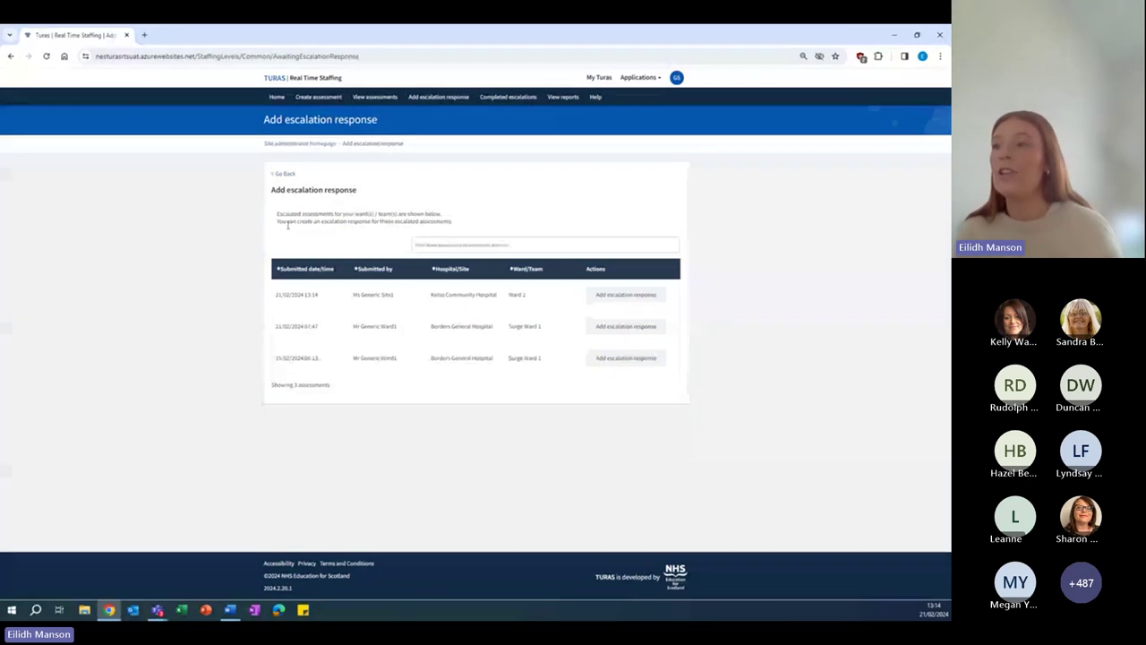
{"action": "left_click_drag", "start_coordinate": [321, 294], "coordinate": [303, 292]}
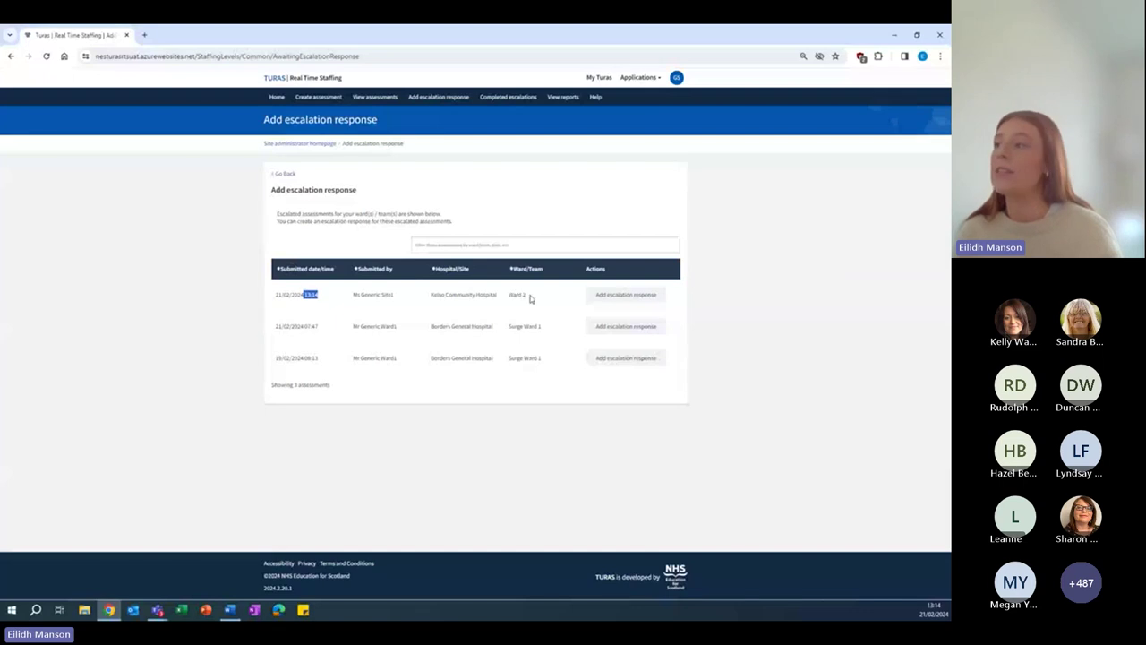
{"action": "left_click", "coordinate": [616, 298]}
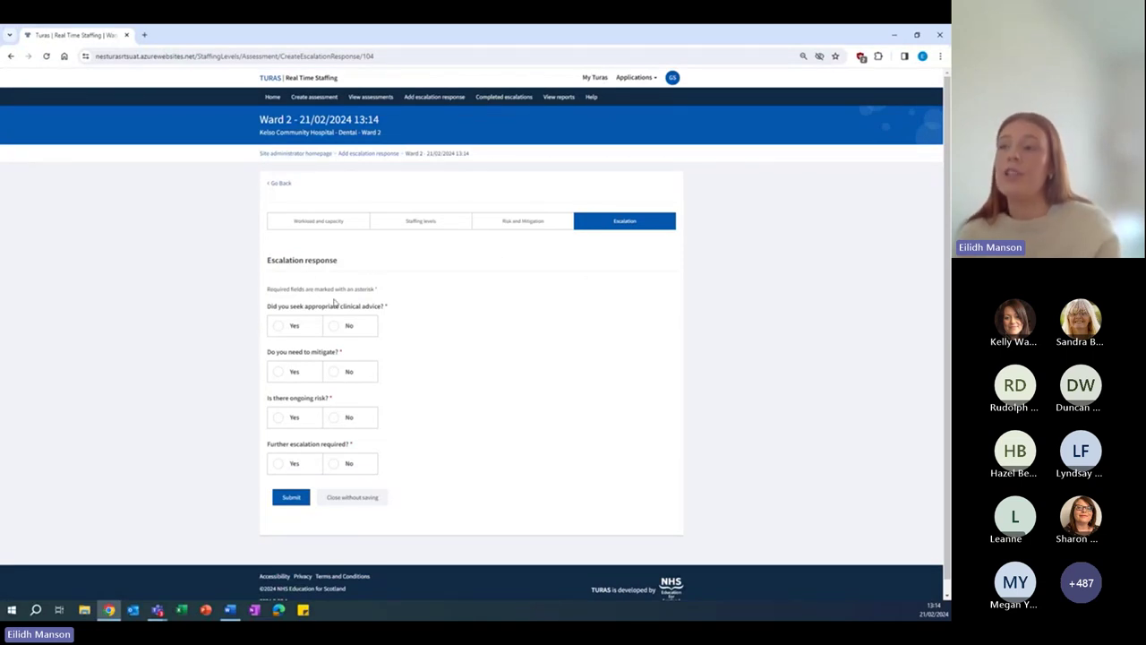
Answer Yes to seeking appropriate clinical advice, entering "Test test" as the advice provider and "Test" as the advice given
{"action": "left_click", "coordinate": [358, 327]}
{"action": "left_click", "coordinate": [296, 326]}
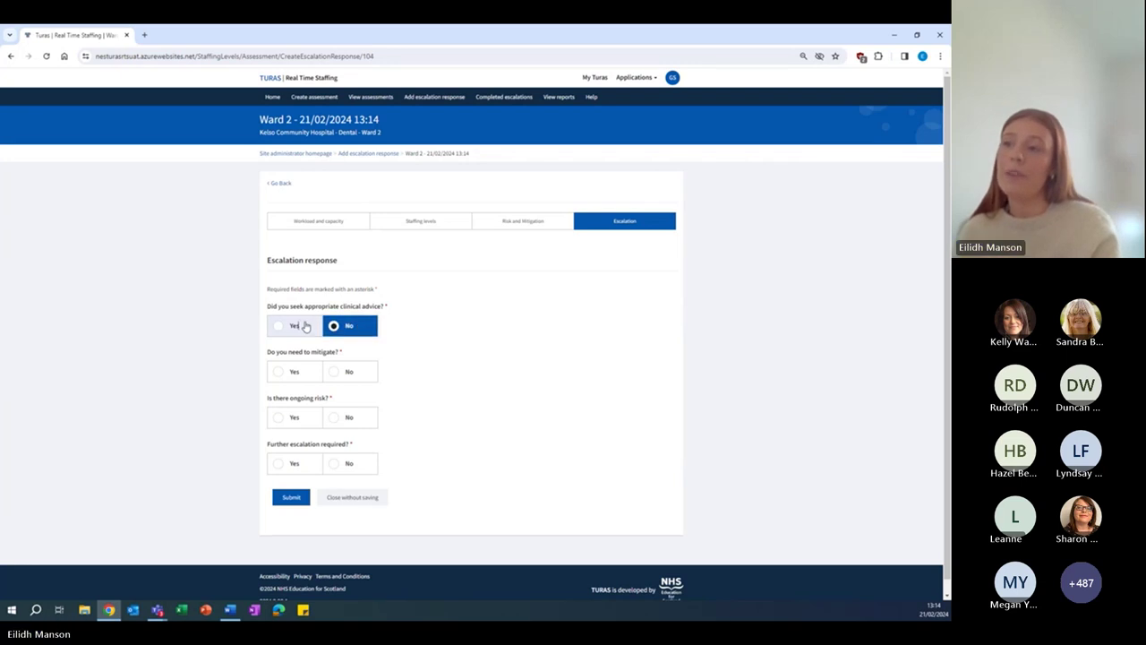
{"action": "left_click", "coordinate": [307, 367]}
{"action": "type", "text": "Test test"}
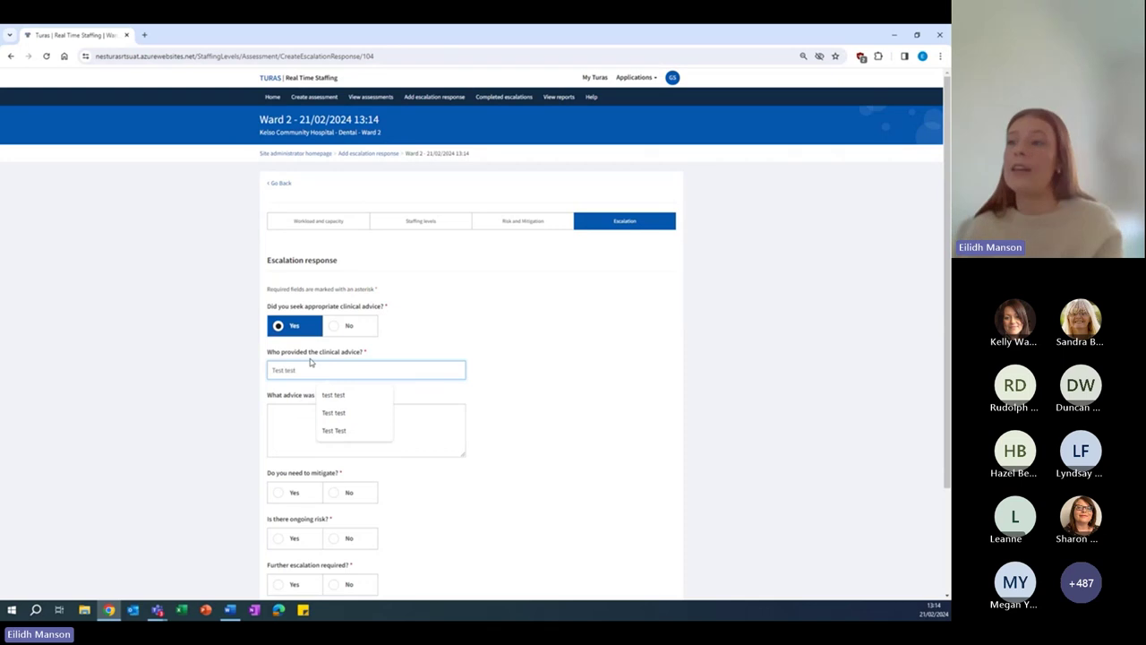
{"action": "left_click", "coordinate": [279, 423]}
{"action": "type", "text": "Test"}
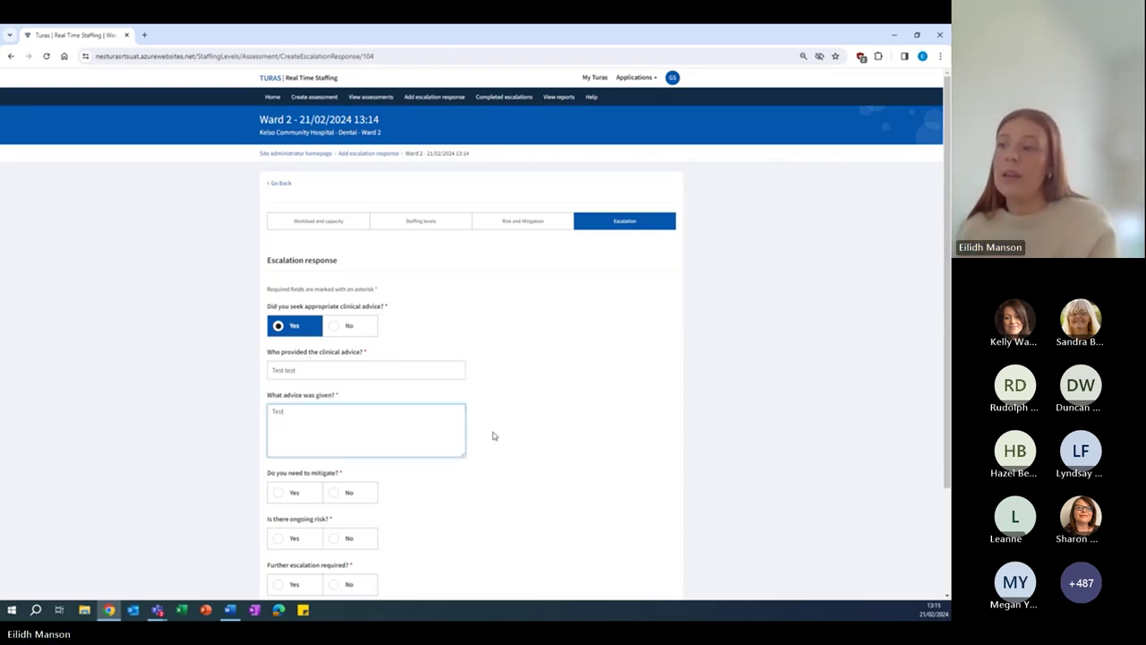
Answer Yes to needing mitigation, select Overtime/Excess hours, Cancel Clinical Activity, Cancel Training and Other, and describe the other mitigation as "Test"
{"action": "scroll", "coordinate": [494, 435], "scroll_direction": "down", "scroll_amount": 1}
{"action": "left_click", "coordinate": [348, 442]}
{"action": "scroll", "coordinate": [349, 449], "scroll_direction": "down", "scroll_amount": 1}
{"action": "left_click", "coordinate": [309, 392]}
{"action": "scroll", "coordinate": [312, 392], "scroll_direction": "down", "scroll_amount": 2}
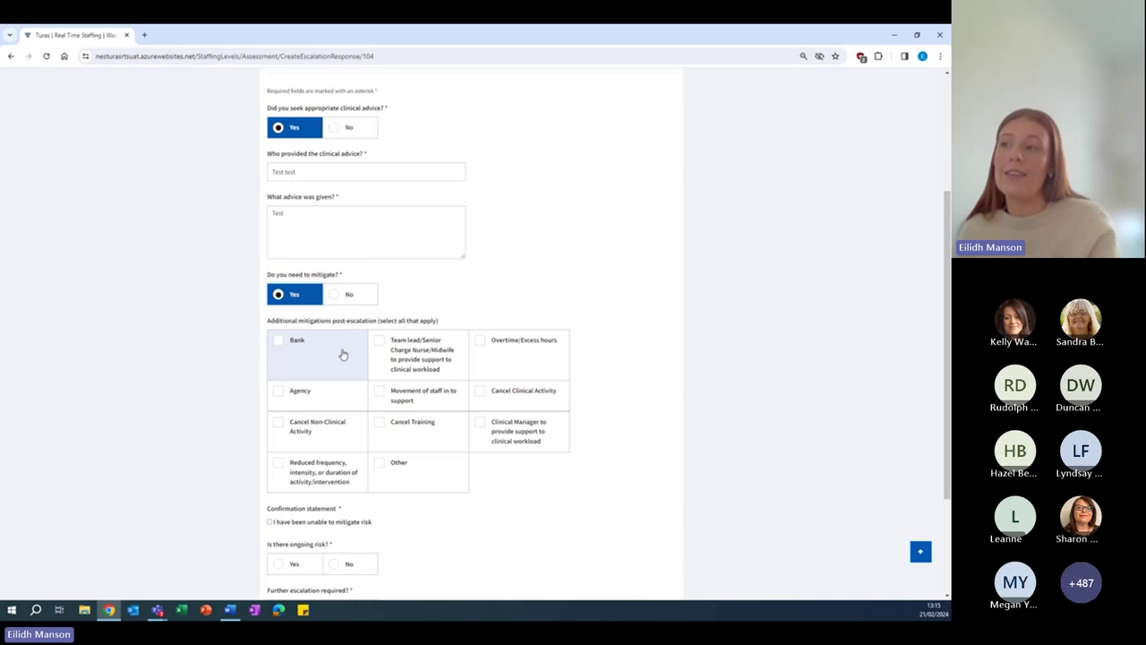
{"action": "left_click", "coordinate": [501, 354]}
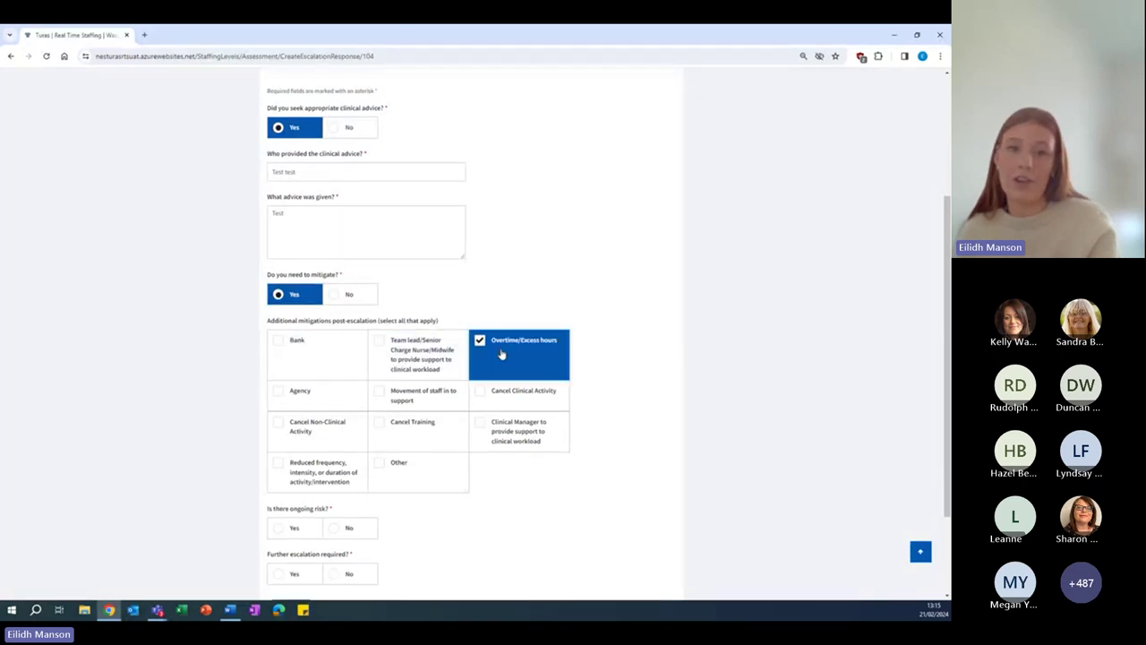
{"action": "left_click", "coordinate": [504, 395]}
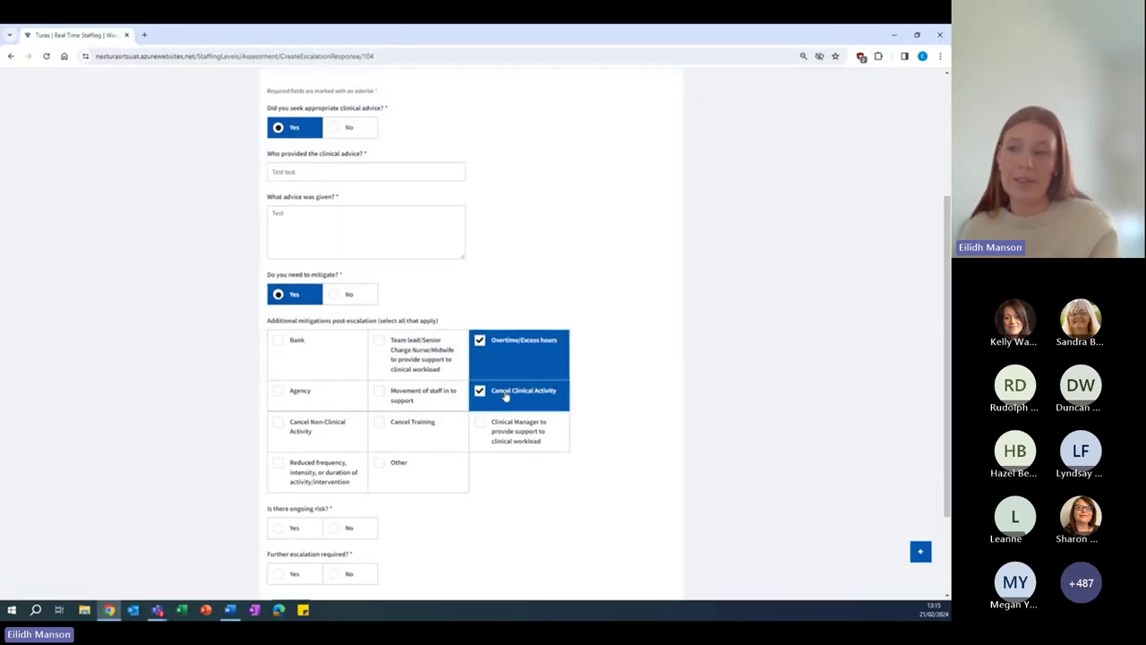
{"action": "left_click", "coordinate": [452, 443]}
{"action": "left_click", "coordinate": [433, 466]}
{"action": "left_click", "coordinate": [421, 525]}
{"action": "type", "text": "Test"}
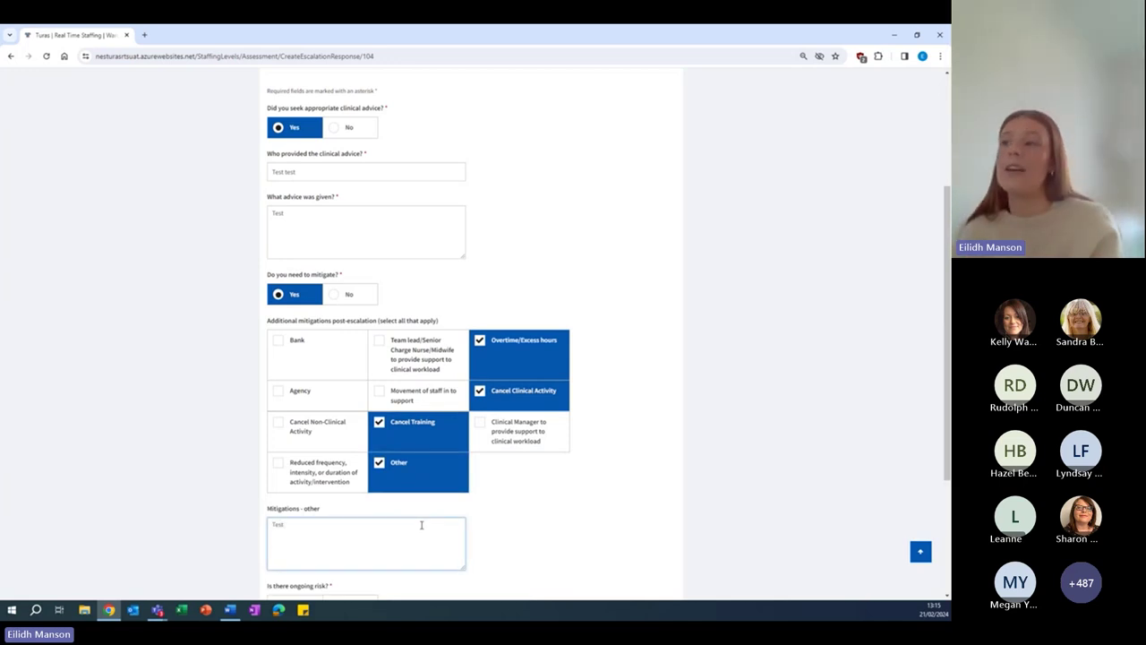
Answer Yes to ongoing risk and select Business continuity and High risk to appropriate staffing in future
{"action": "scroll", "coordinate": [197, 367], "scroll_direction": "down", "scroll_amount": 1}
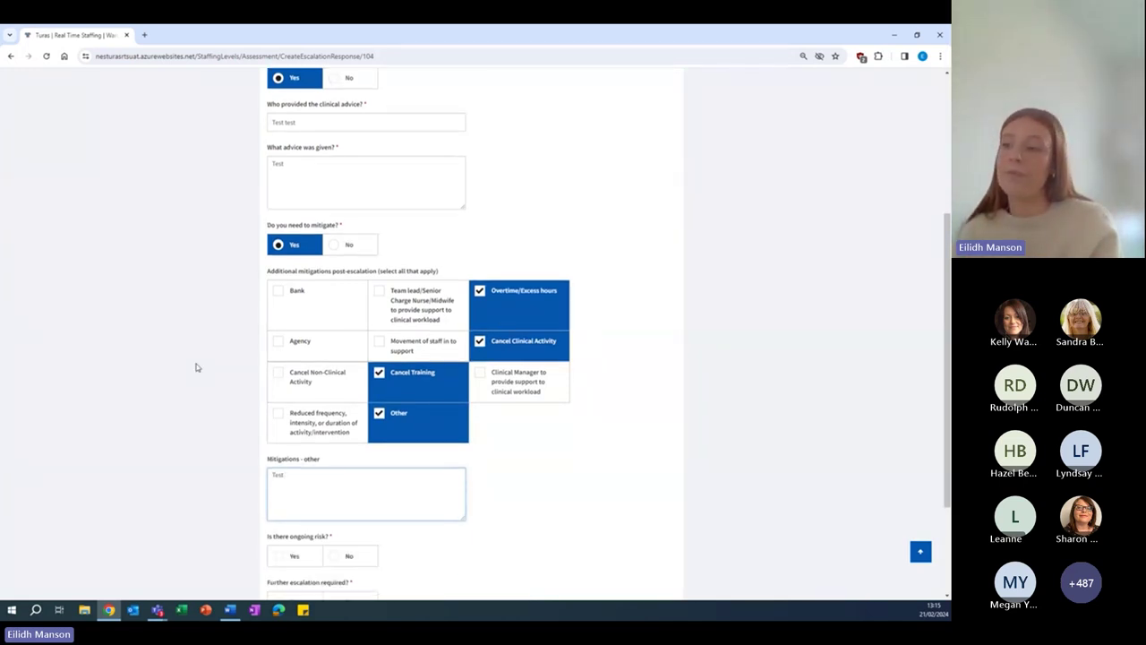
{"action": "scroll", "coordinate": [215, 343], "scroll_direction": "down", "scroll_amount": 2}
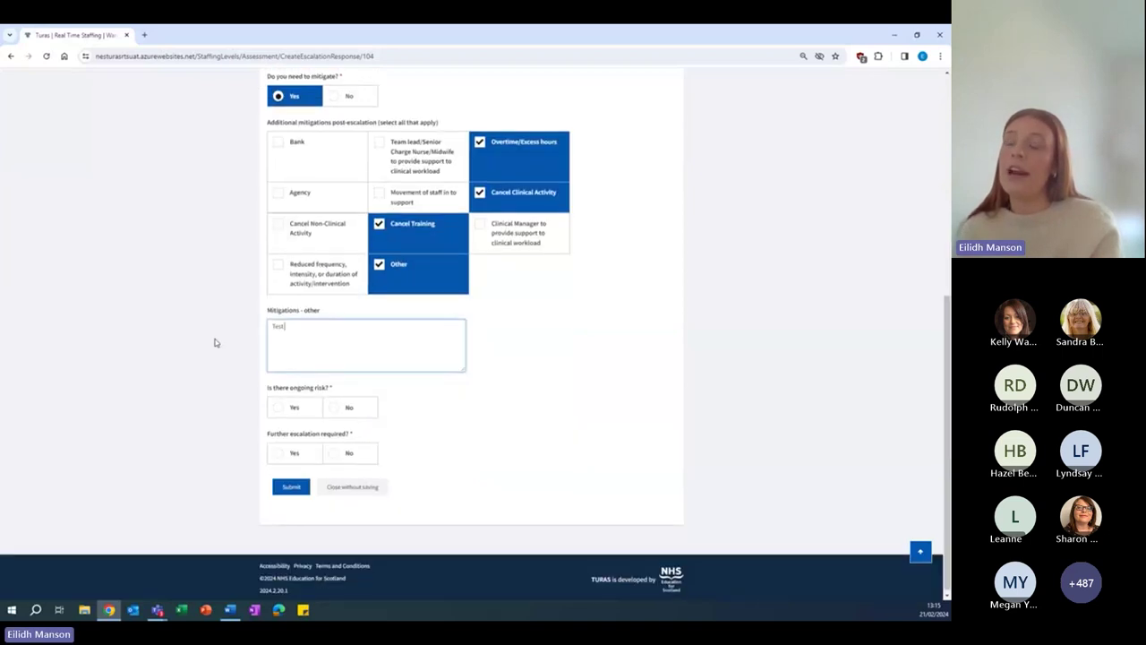
{"action": "left_click", "coordinate": [345, 407]}
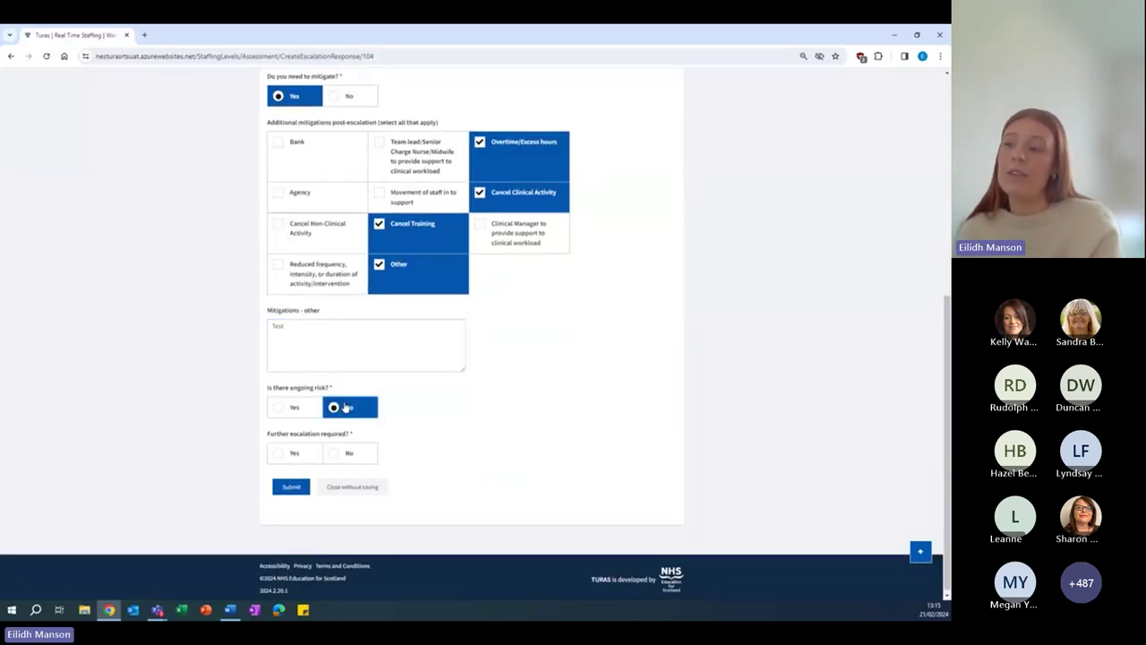
{"action": "left_click", "coordinate": [296, 407]}
{"action": "scroll", "coordinate": [307, 409], "scroll_direction": "down", "scroll_amount": 1}
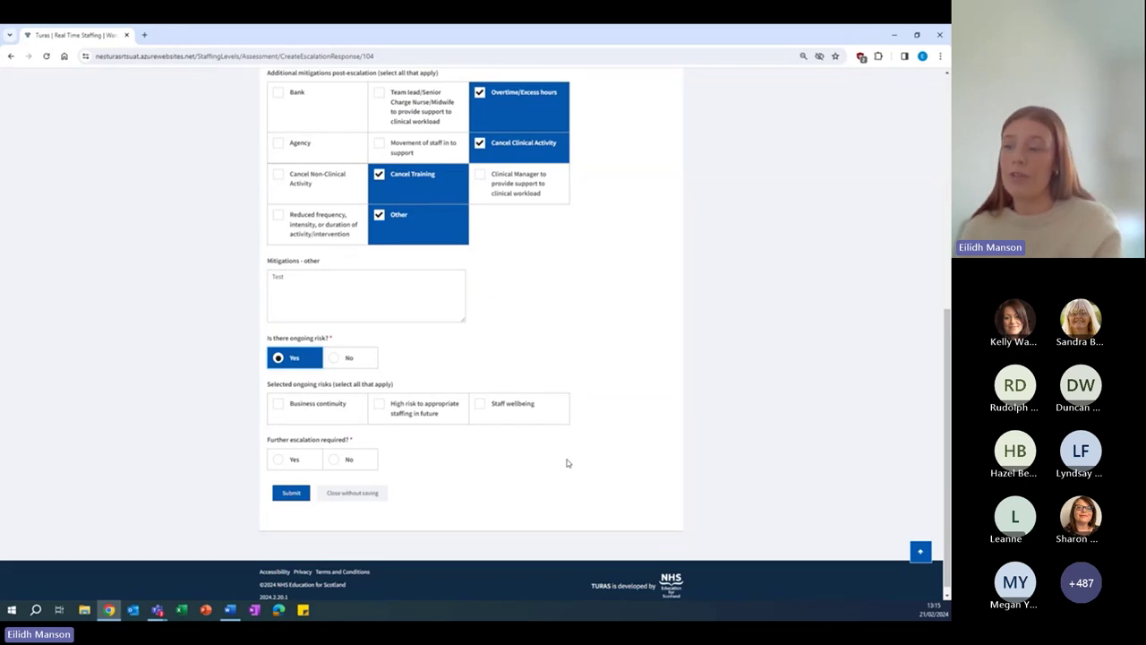
{"action": "left_click", "coordinate": [359, 412]}
{"action": "left_click", "coordinate": [385, 416]}
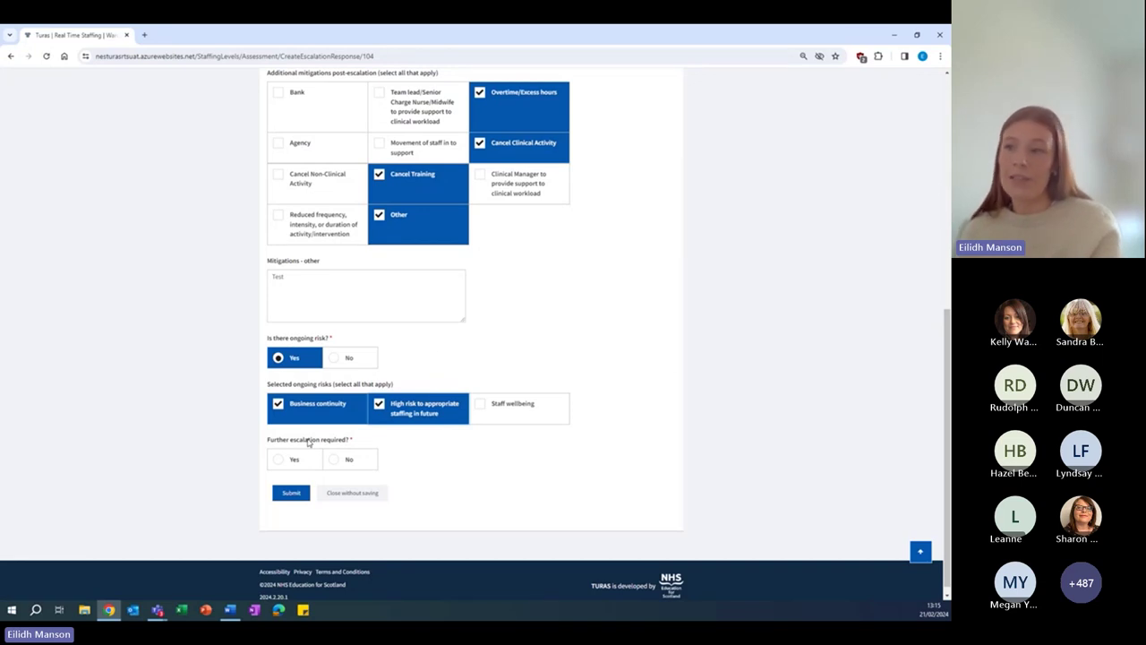
Answer Yes to further escalation, fill in the name of the person escalated to, and enter "Test test continue escalation" as further information
{"action": "left_click", "coordinate": [345, 460]}
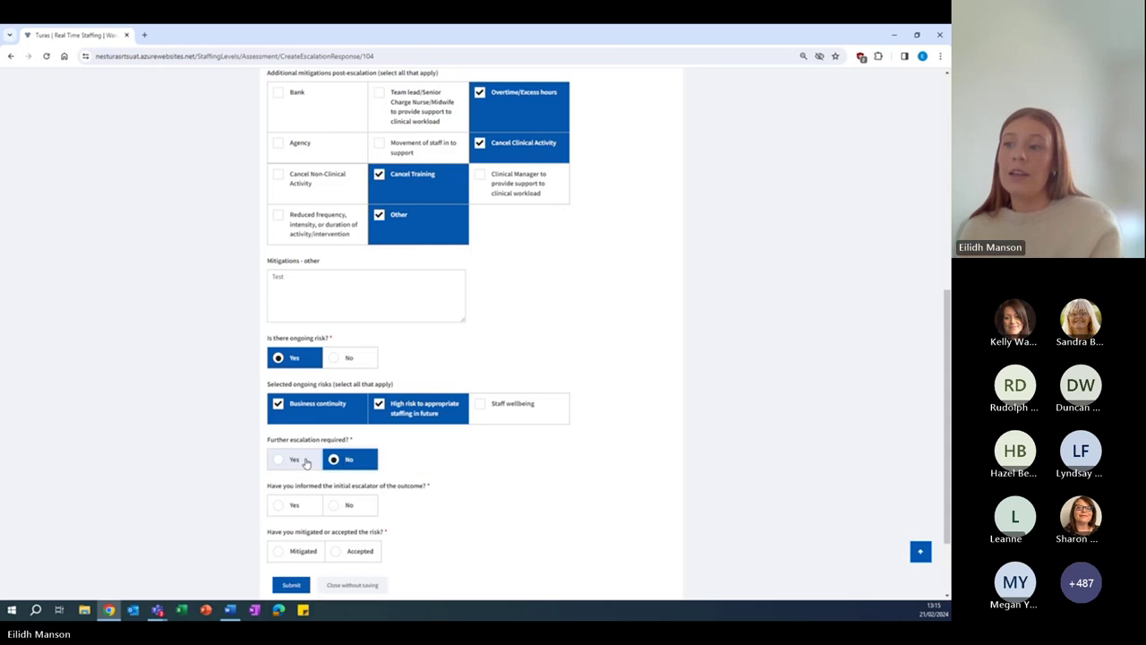
{"action": "left_click", "coordinate": [304, 462]}
{"action": "scroll", "coordinate": [225, 440], "scroll_direction": "down", "scroll_amount": 2}
{"action": "left_click", "coordinate": [300, 403]}
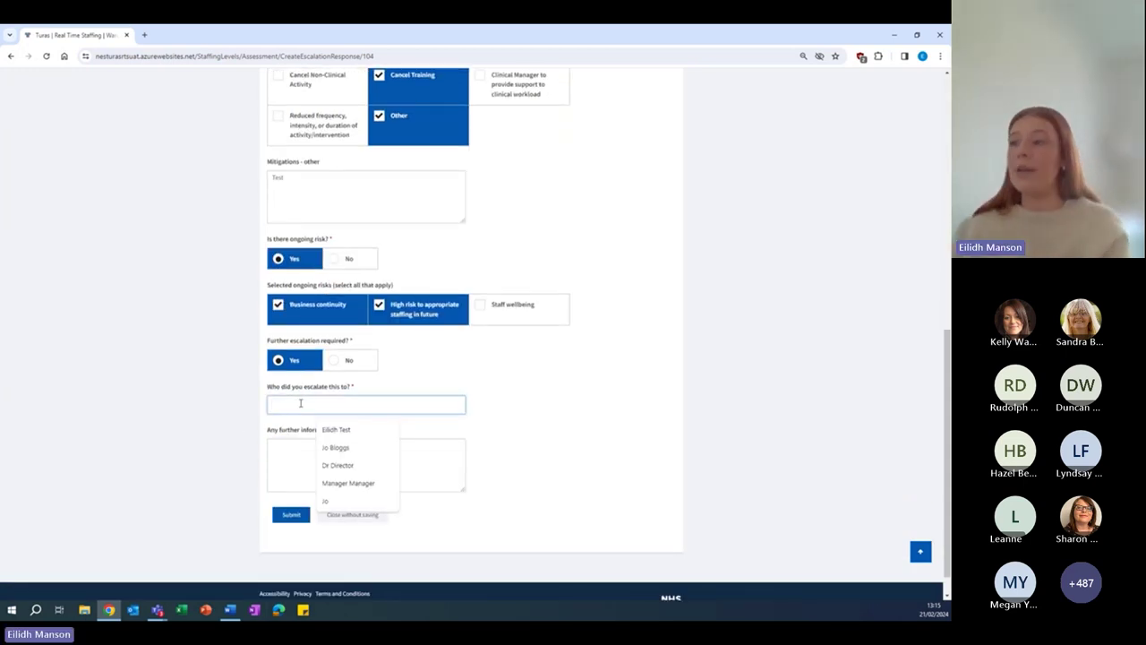
{"action": "left_click", "coordinate": [335, 429]}
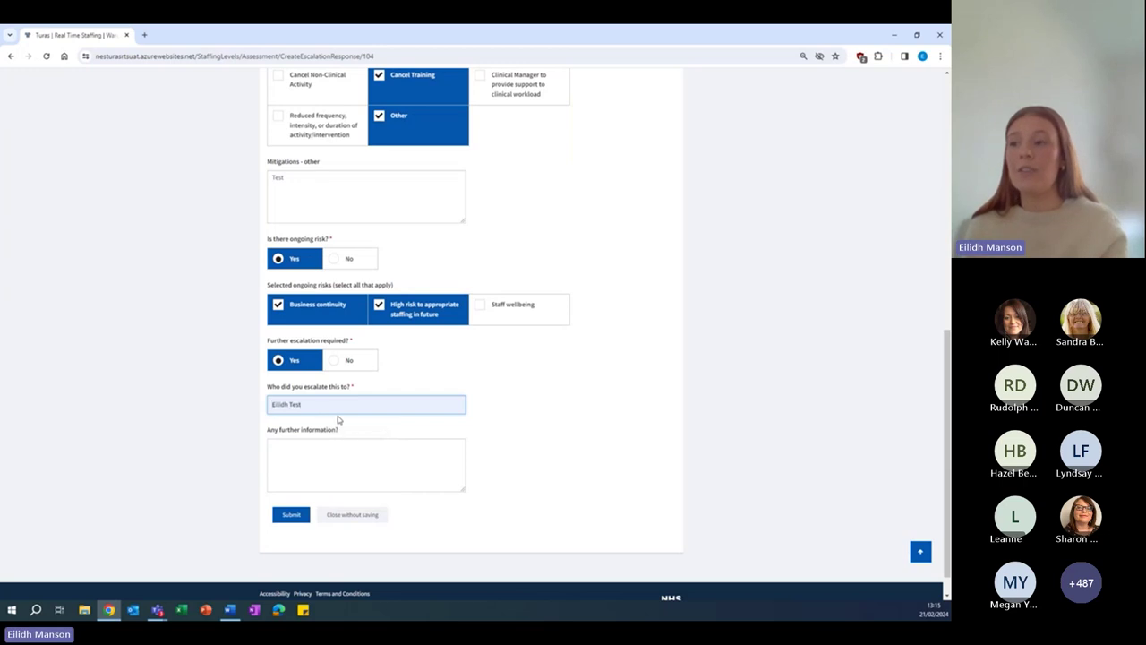
{"action": "left_click", "coordinate": [326, 445]}
{"action": "type", "text": "Test test.com"}
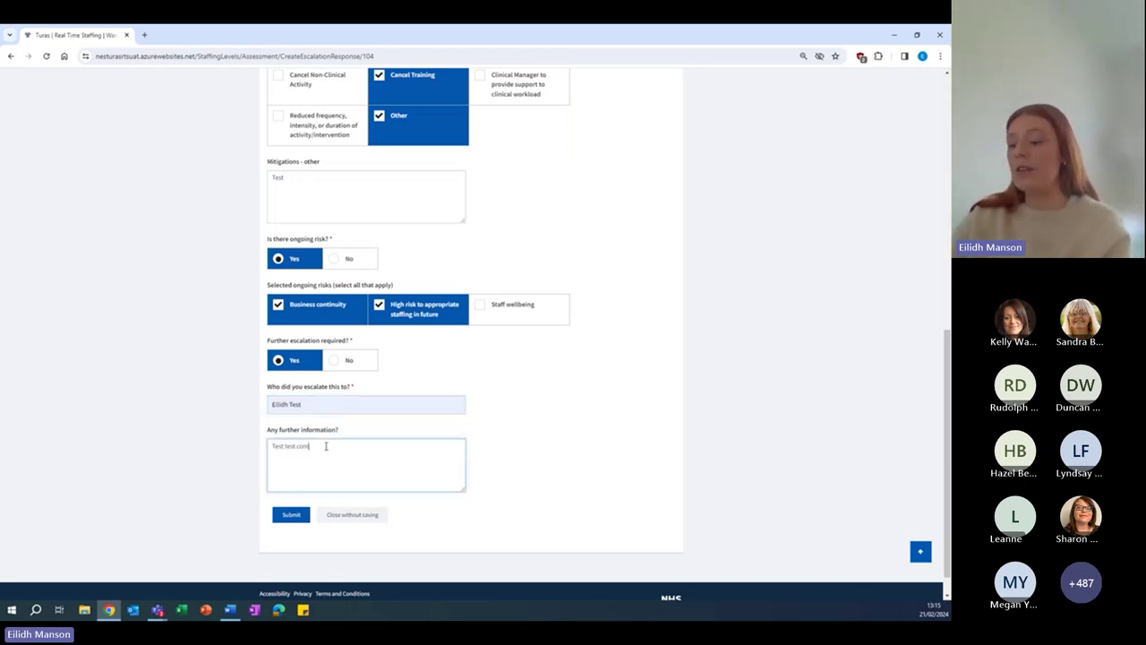
{"action": "type", "text": "tinue escalation"}
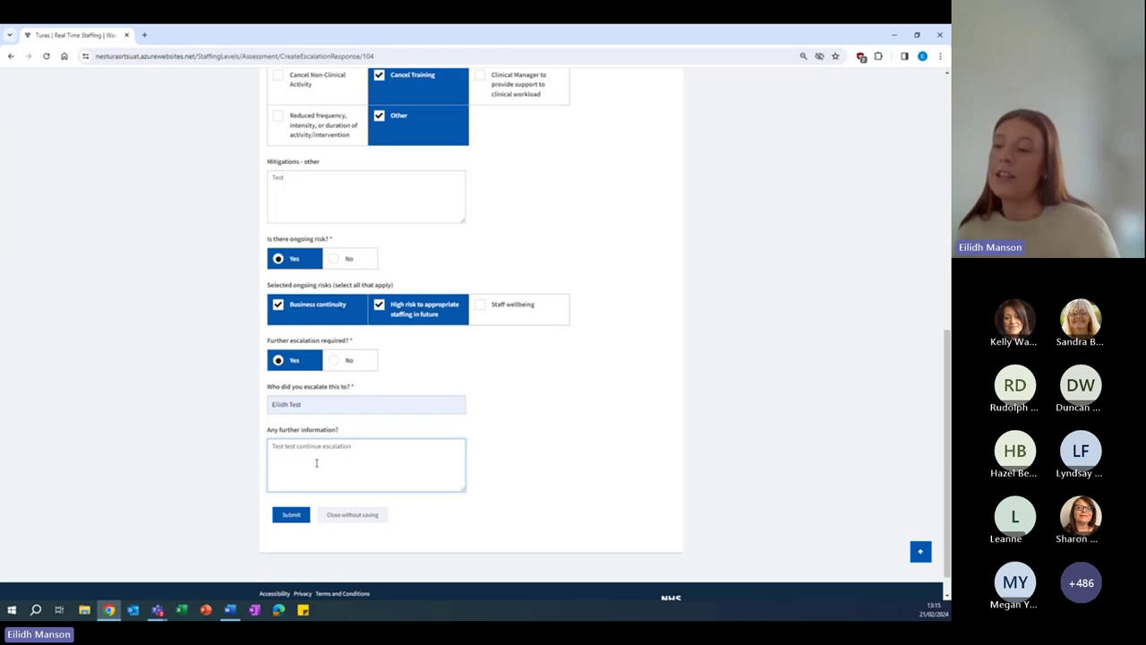
Submit the Ward 2 escalation response and confirm its creation
{"action": "left_click", "coordinate": [291, 514]}
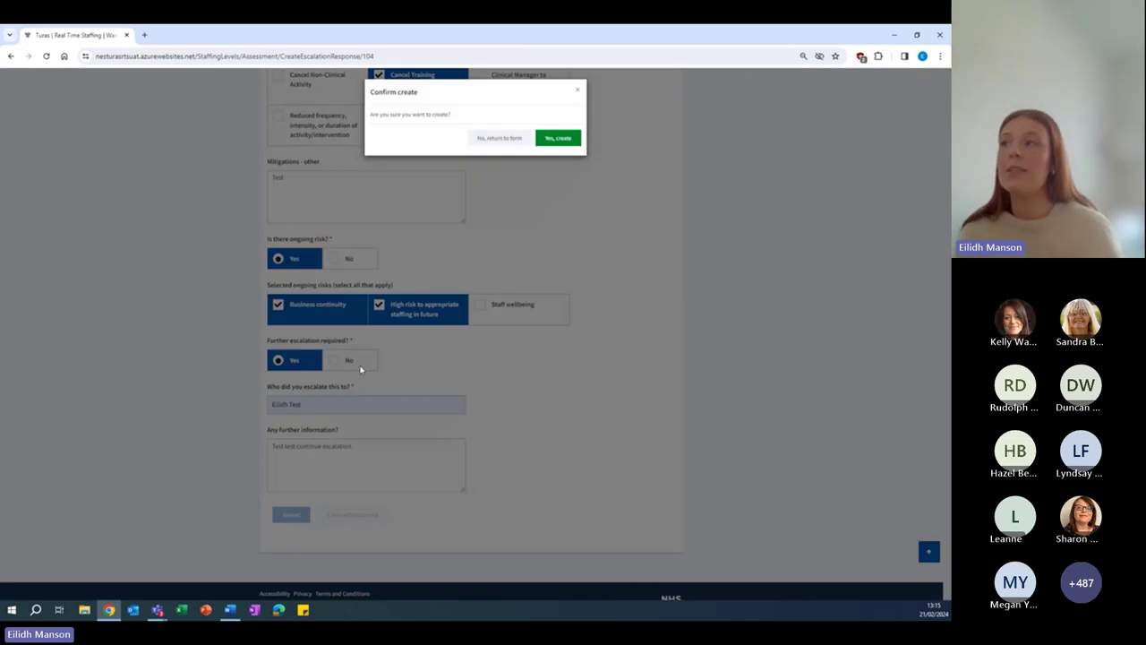
{"action": "left_click", "coordinate": [548, 143]}
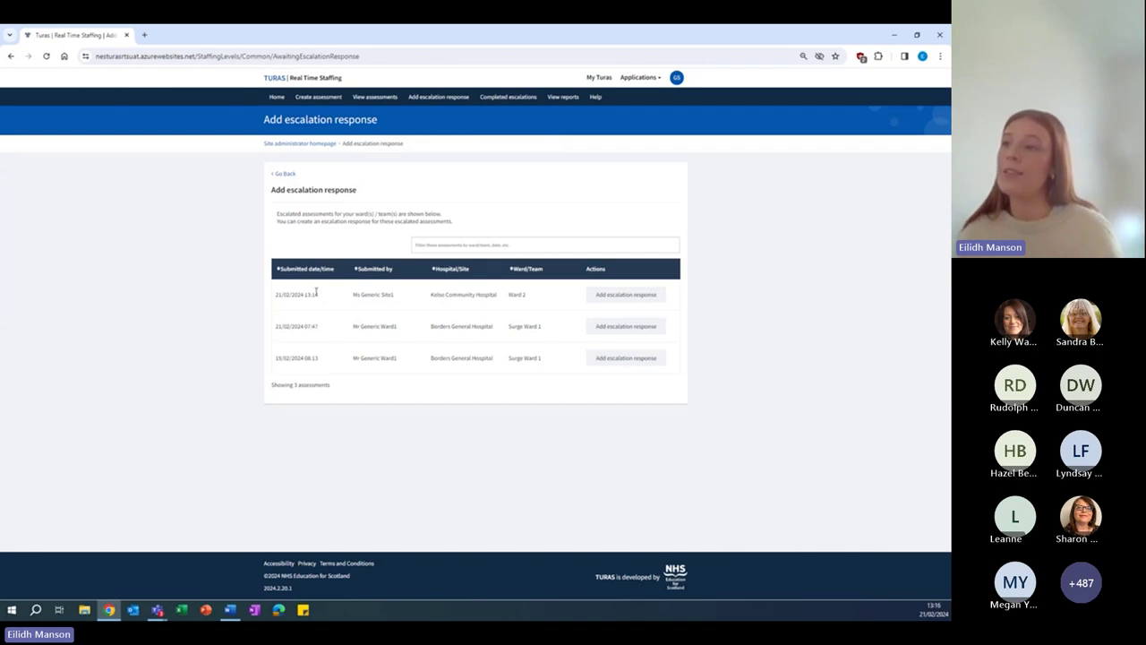
Open another escalation response for the Kelso Community Hospital Ward 2 assessment and review the previous response in its history
{"action": "left_click", "coordinate": [618, 294]}
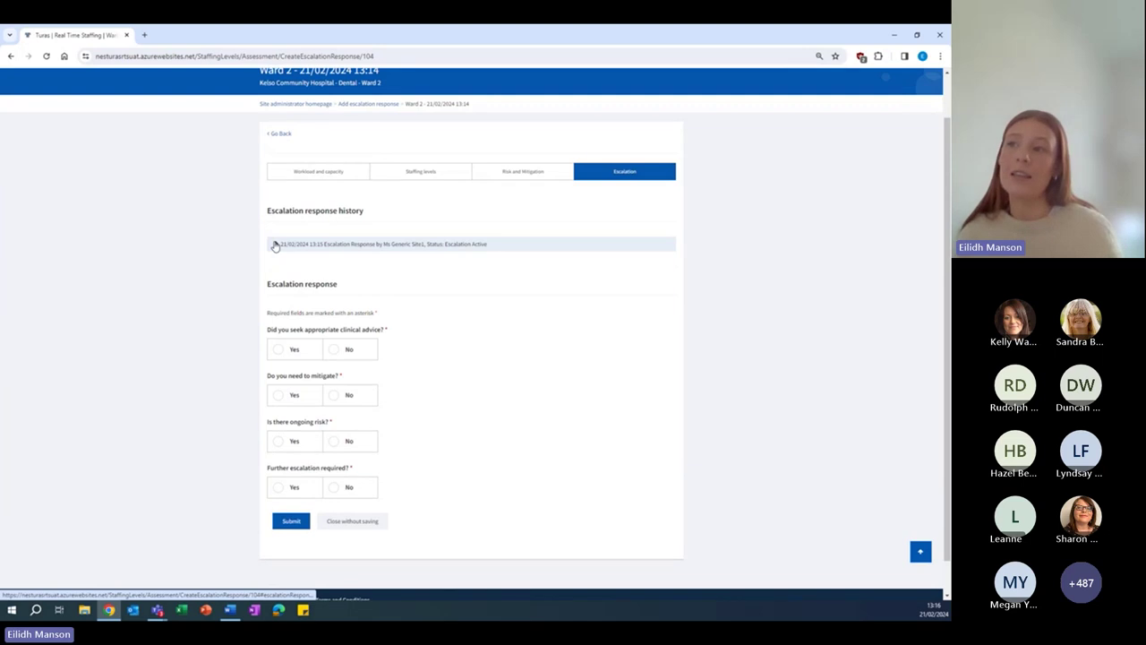
{"action": "left_click", "coordinate": [276, 245]}
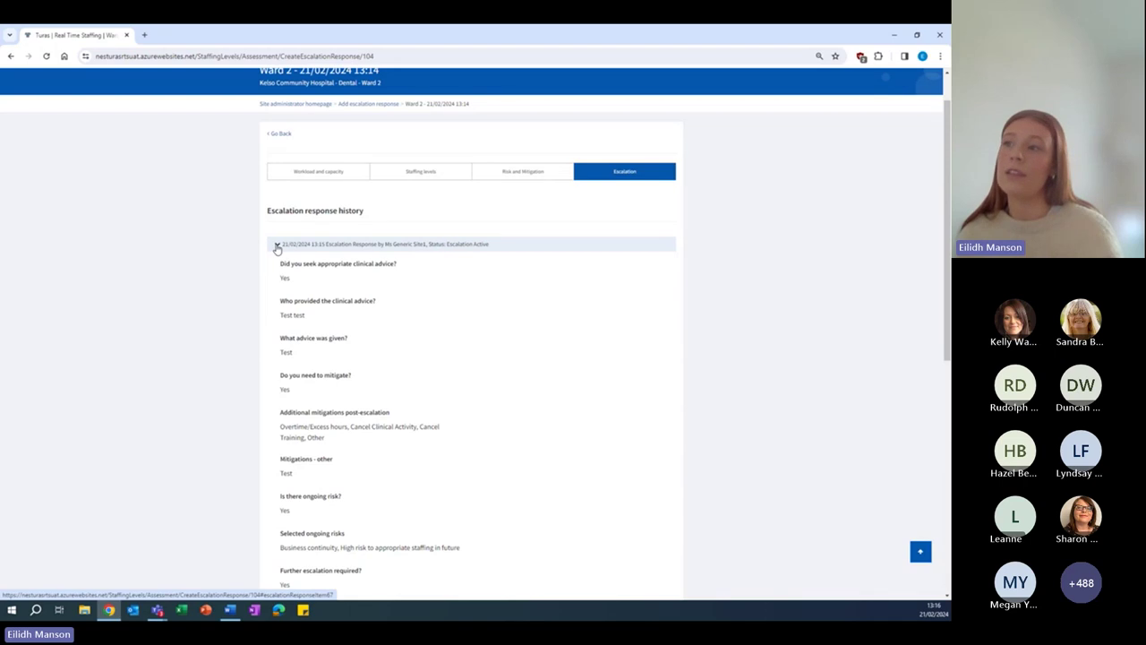
{"action": "left_click", "coordinate": [276, 246]}
Answer No to clinical advice and Yes to mitigation, selecting Team lead/Senior Charge Nurse/Midwife support and Movement of staff in to support
{"action": "scroll", "coordinate": [274, 243], "scroll_direction": "down", "scroll_amount": 1}
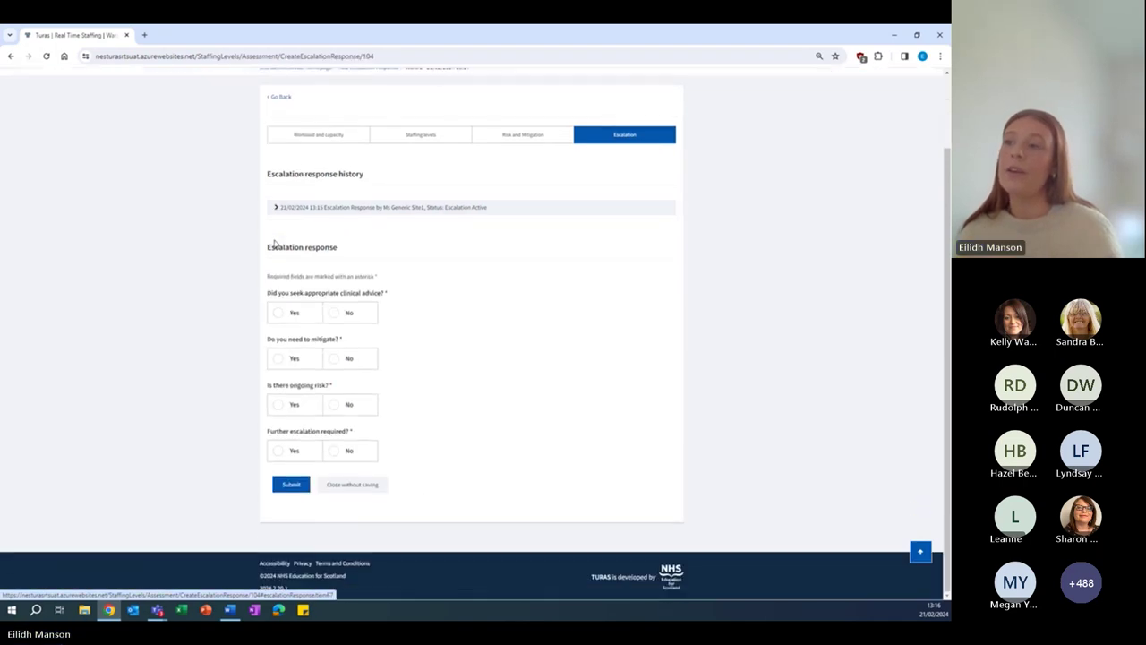
{"action": "left_click", "coordinate": [345, 317]}
{"action": "left_click", "coordinate": [307, 359]}
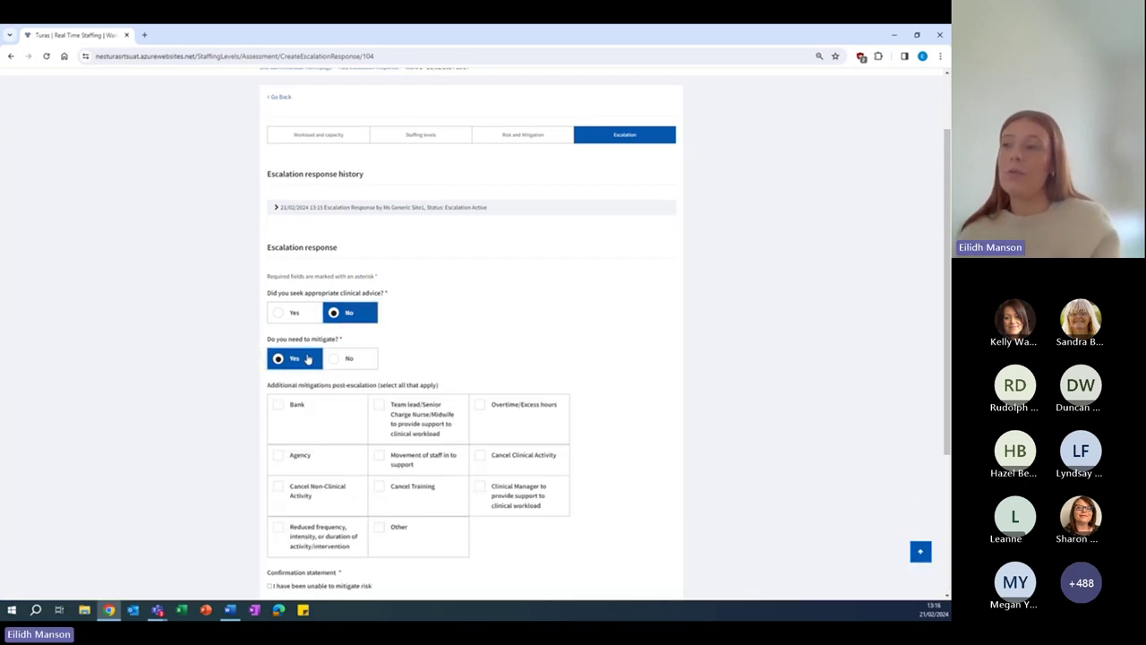
{"action": "scroll", "coordinate": [307, 359], "scroll_direction": "down", "scroll_amount": 1}
{"action": "left_click", "coordinate": [413, 367]}
{"action": "left_click", "coordinate": [403, 408]}
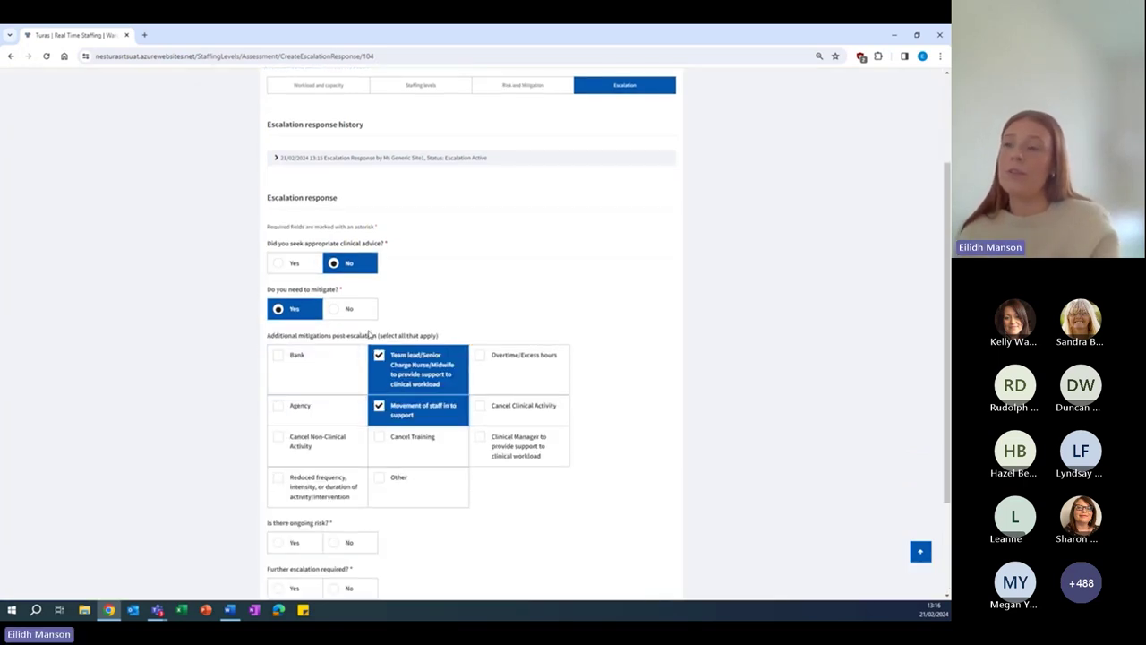
Answer No to ongoing risk and No to further escalation being required
{"action": "scroll", "coordinate": [368, 333], "scroll_direction": "down", "scroll_amount": 2}
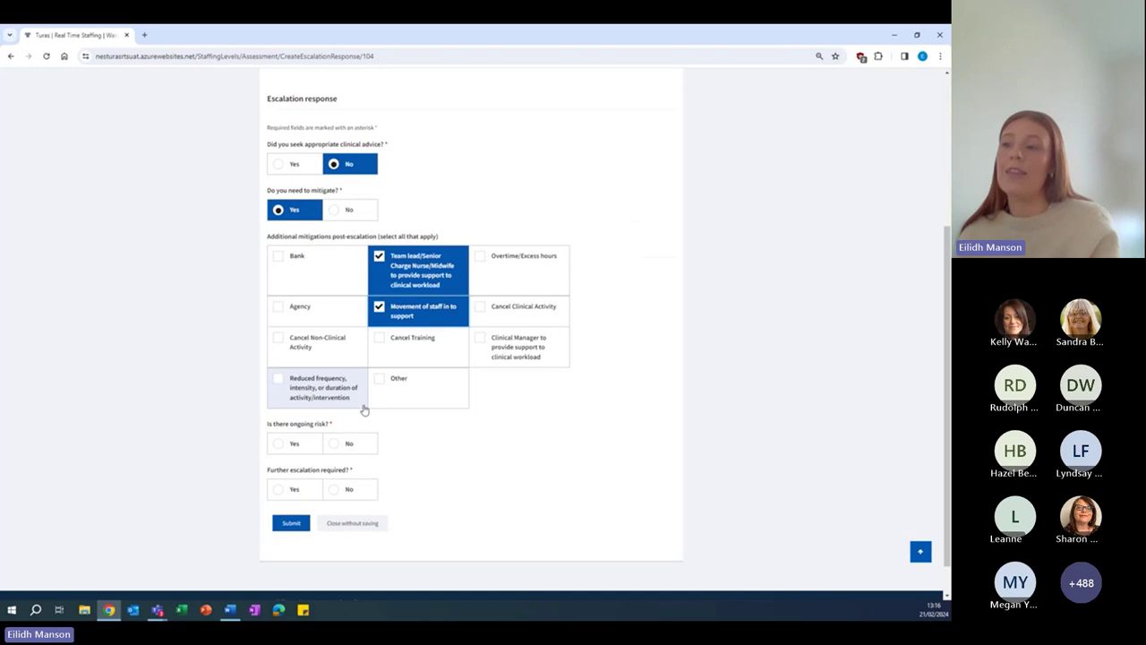
{"action": "scroll", "coordinate": [364, 410], "scroll_direction": "down", "scroll_amount": 1}
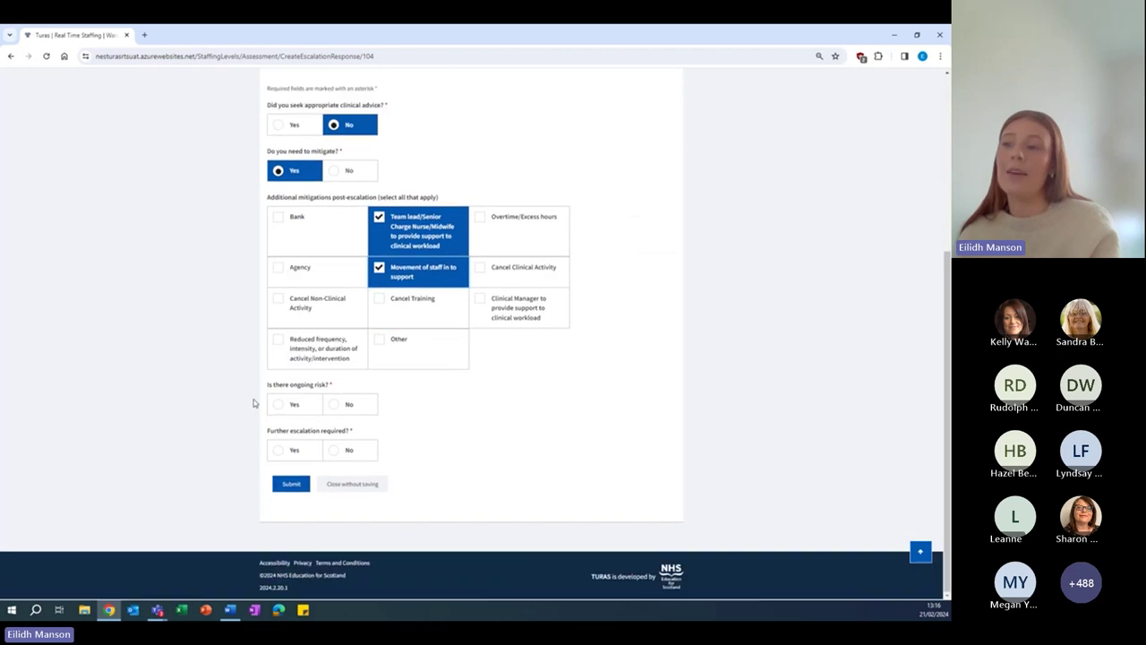
{"action": "left_click", "coordinate": [349, 406]}
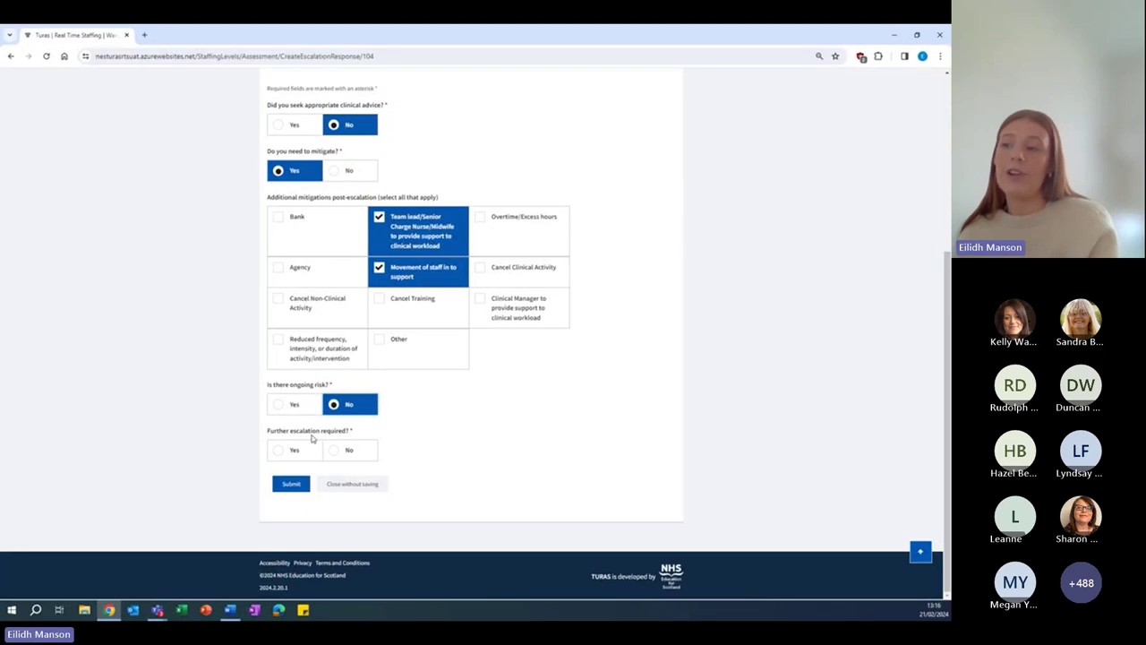
{"action": "left_click", "coordinate": [338, 450]}
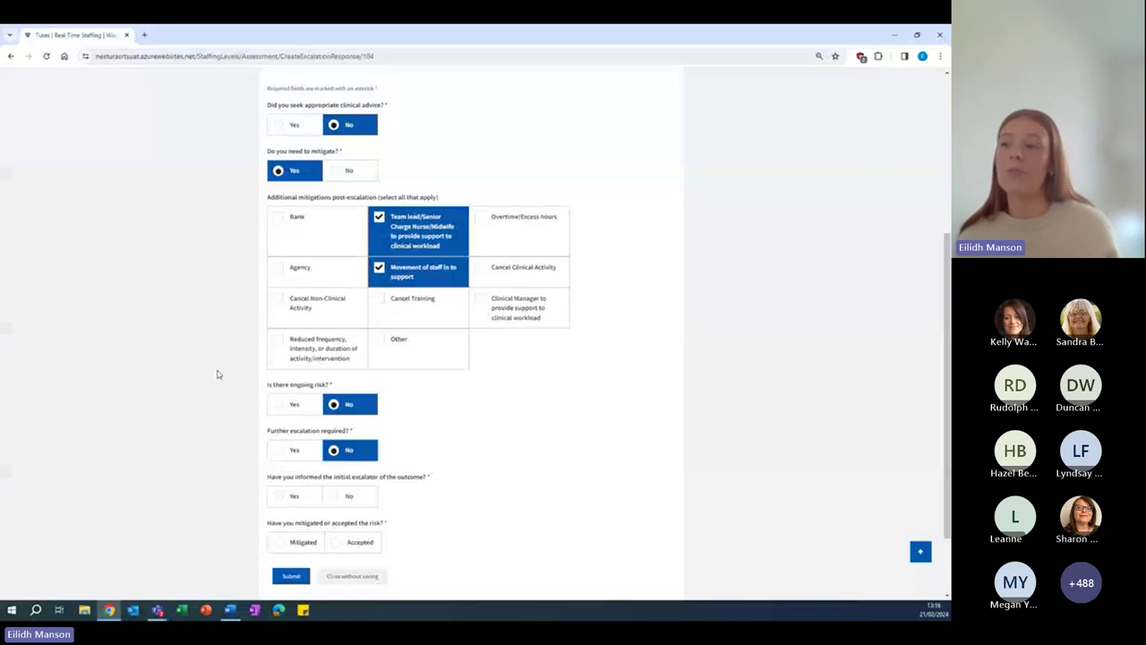
Try answering No to having informed both the initial escalator and the service area
{"action": "scroll", "coordinate": [217, 374], "scroll_direction": "down", "scroll_amount": 1}
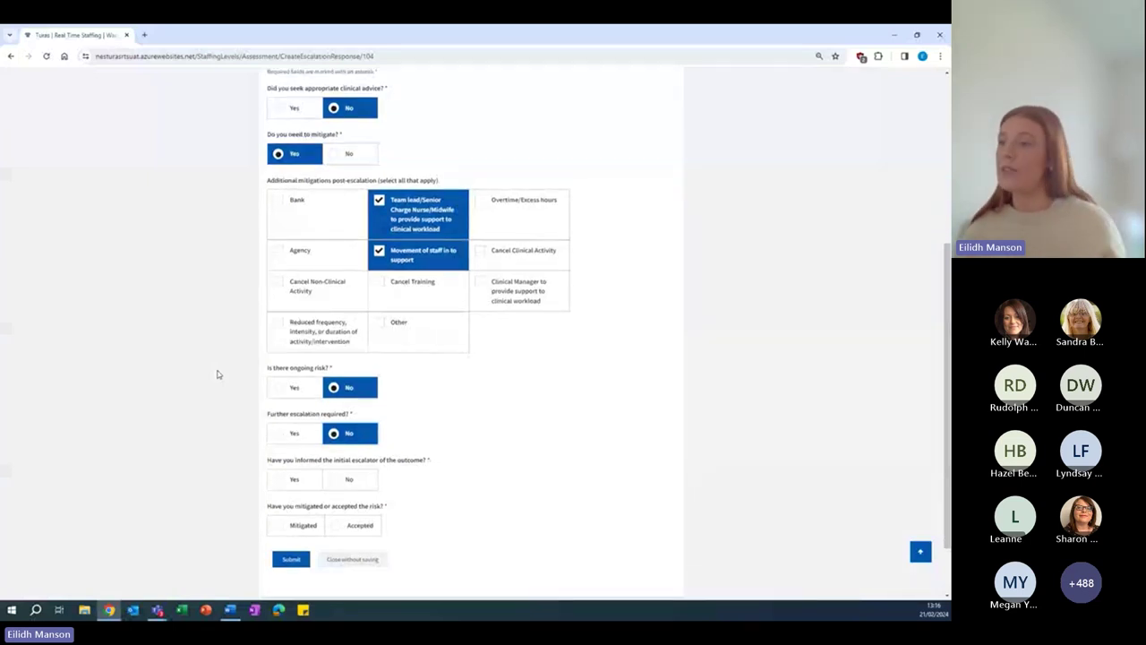
{"action": "scroll", "coordinate": [205, 352], "scroll_direction": "down", "scroll_amount": 2}
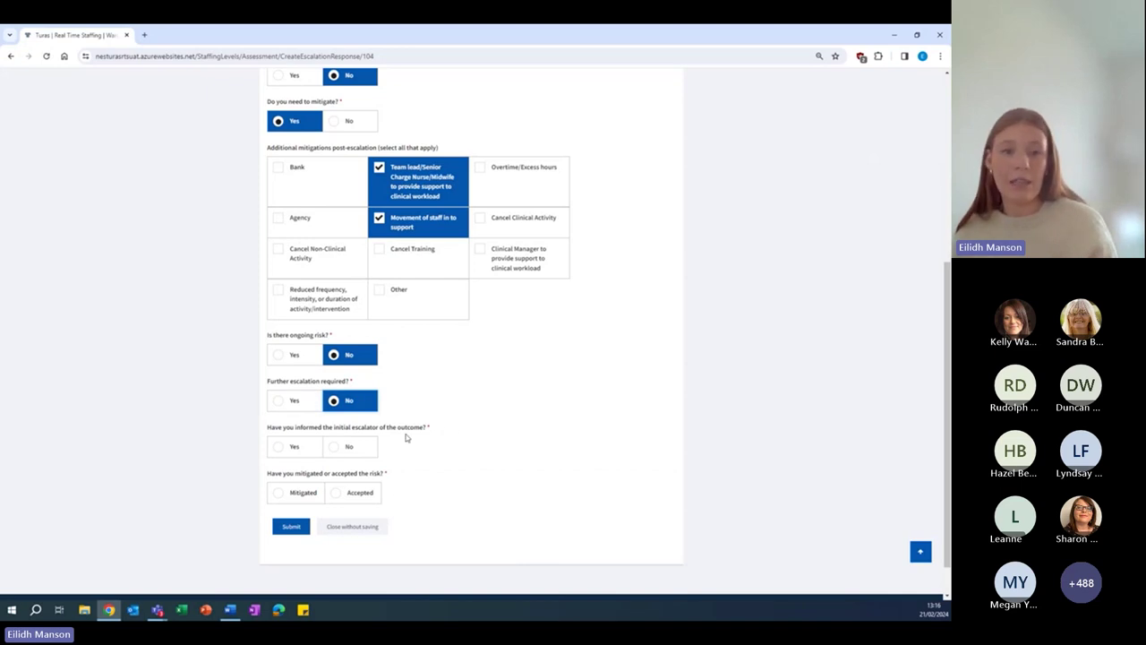
{"action": "left_click", "coordinate": [350, 446]}
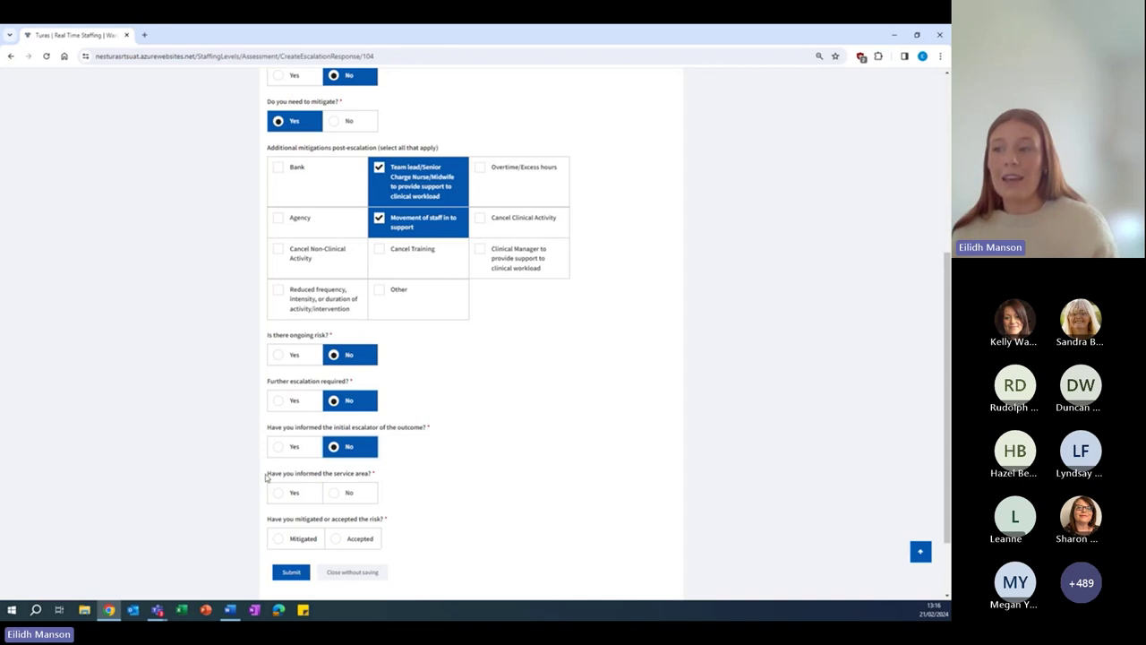
{"action": "left_click", "coordinate": [347, 493]}
{"action": "scroll", "coordinate": [351, 447], "scroll_direction": "down", "scroll_amount": 1}
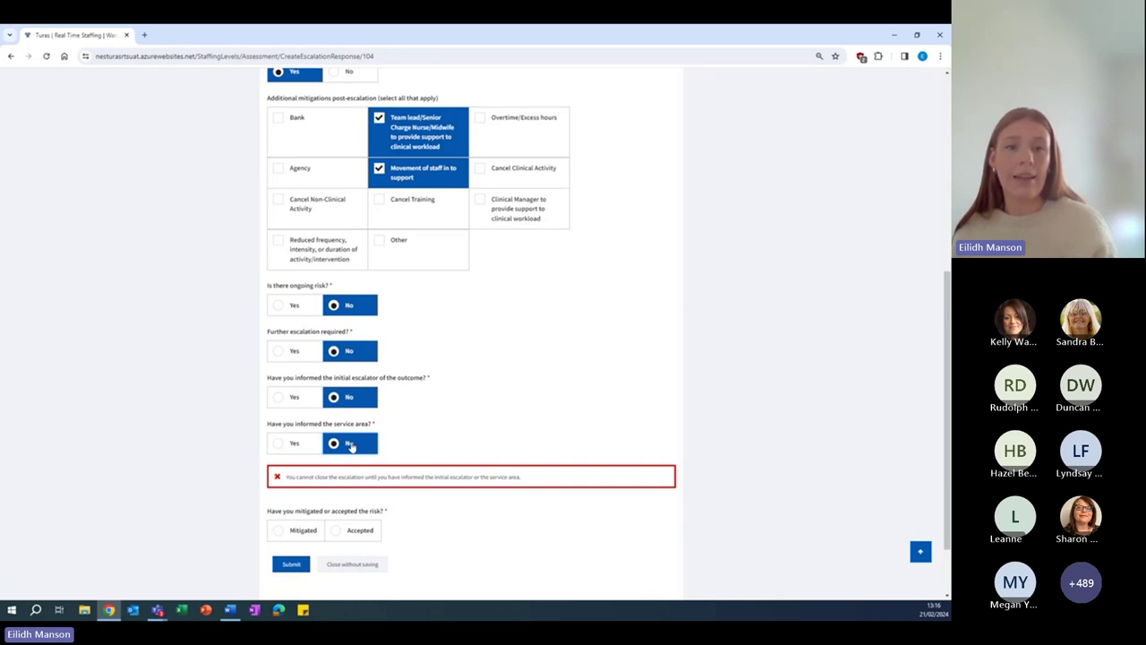
Answer Yes to having informed the initial escalator of the outcome and mark the risk as Accepted
{"action": "left_click", "coordinate": [306, 396]}
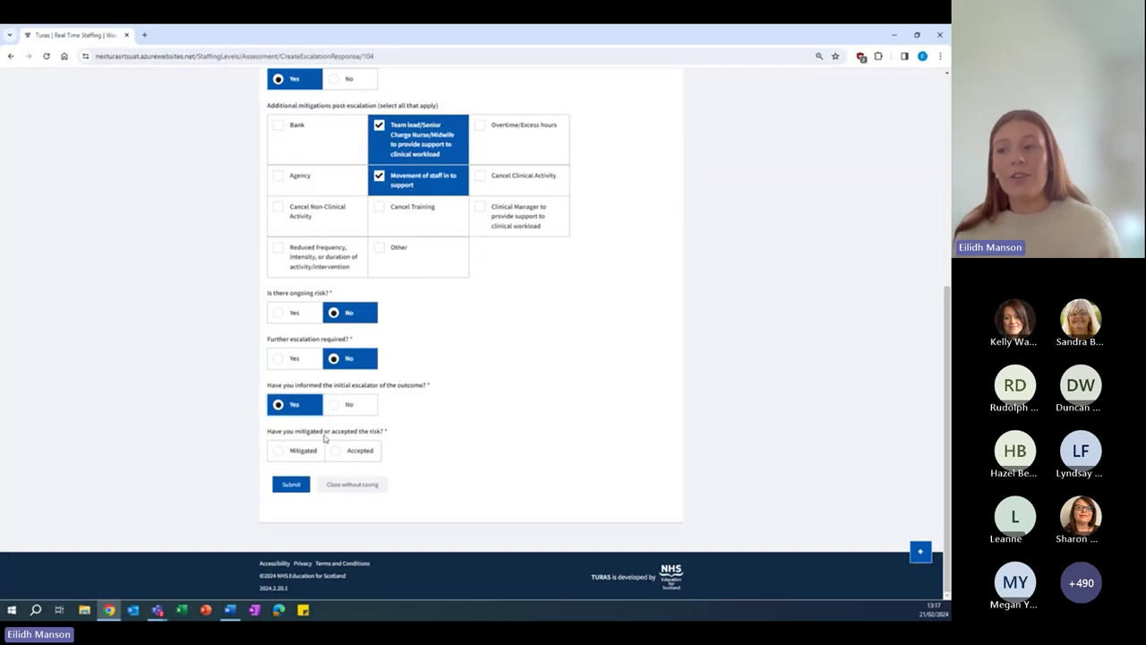
{"action": "left_click", "coordinate": [309, 454]}
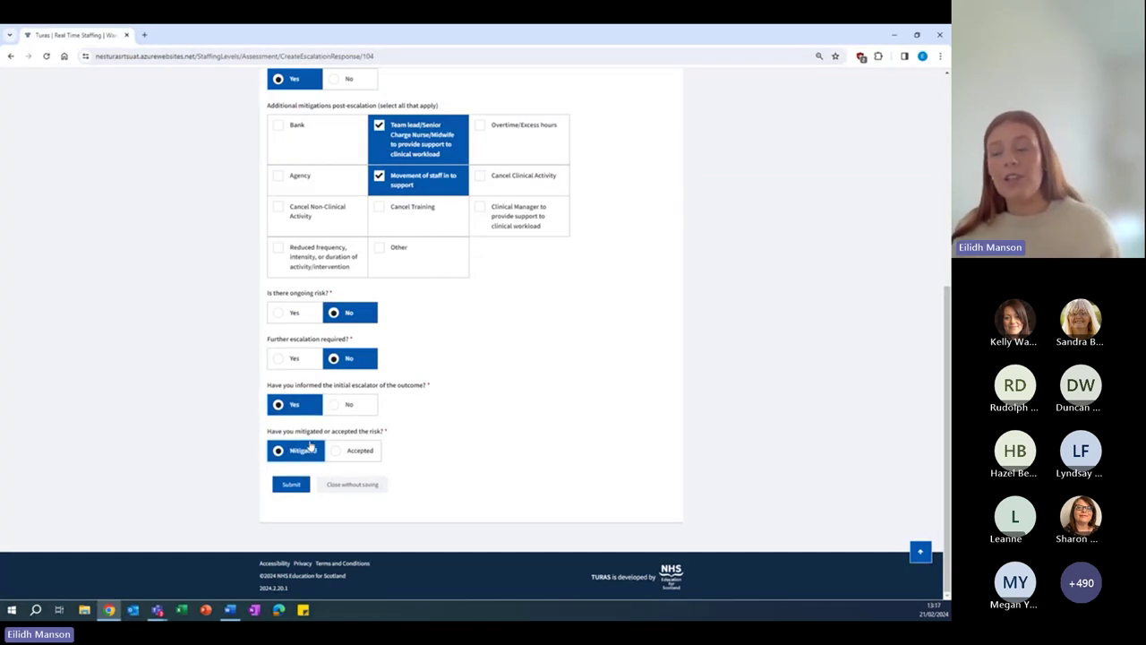
{"action": "left_click", "coordinate": [349, 453]}
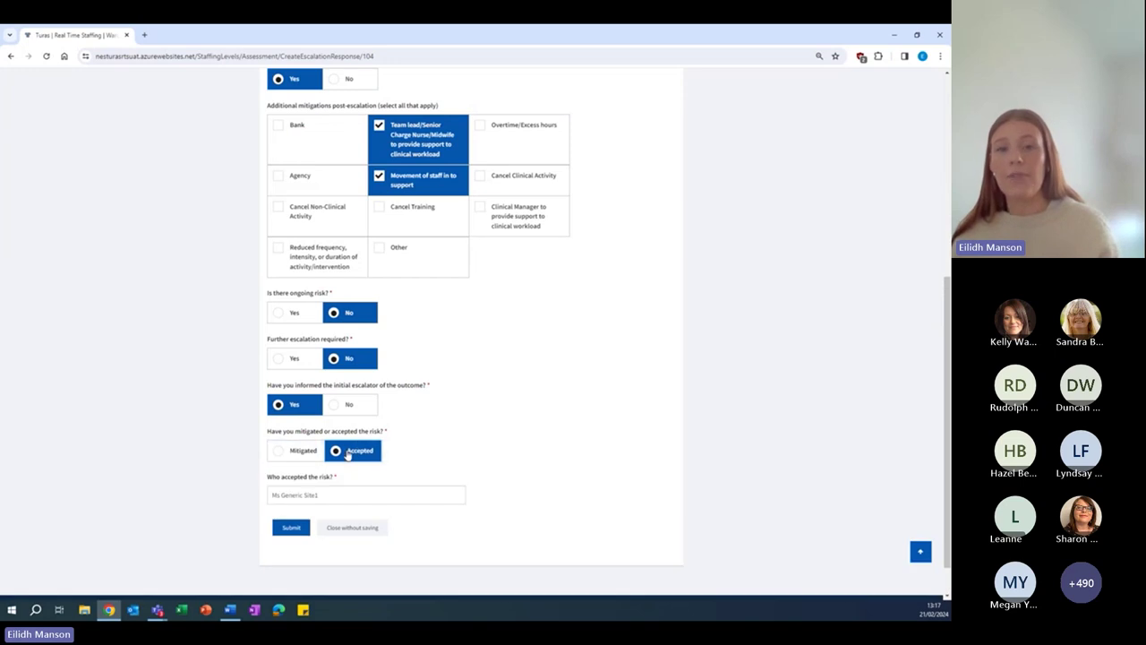
Keep the prefilled name of who accepted the risk, submit the escalation response and confirm its creation
{"action": "left_click", "coordinate": [328, 495]}
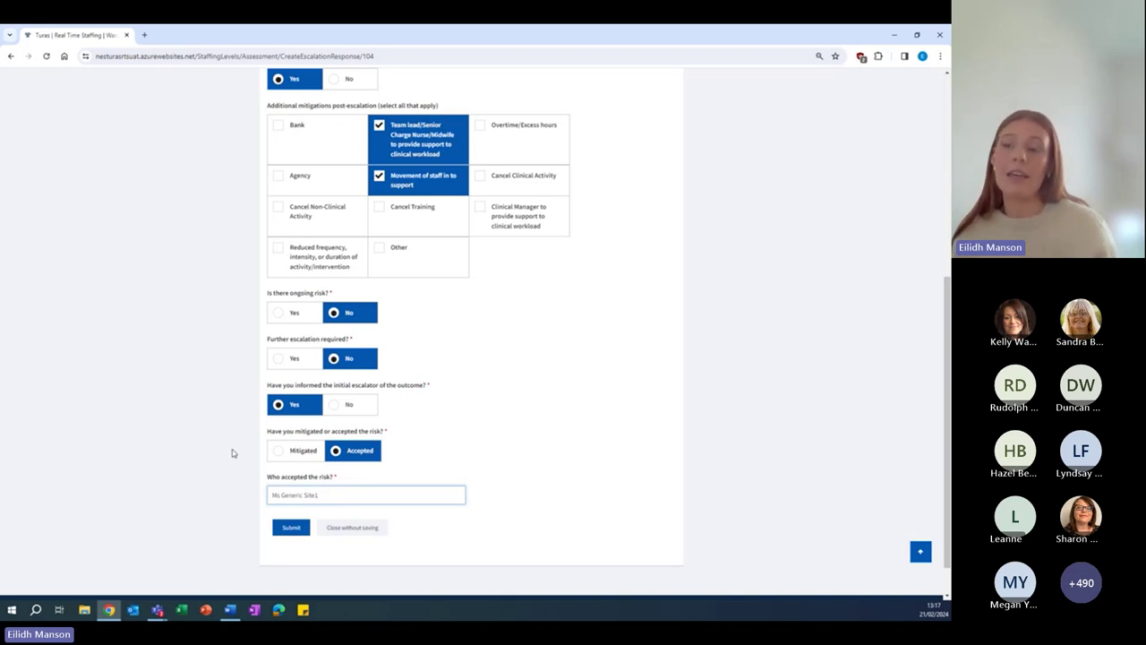
{"action": "left_click", "coordinate": [506, 445]}
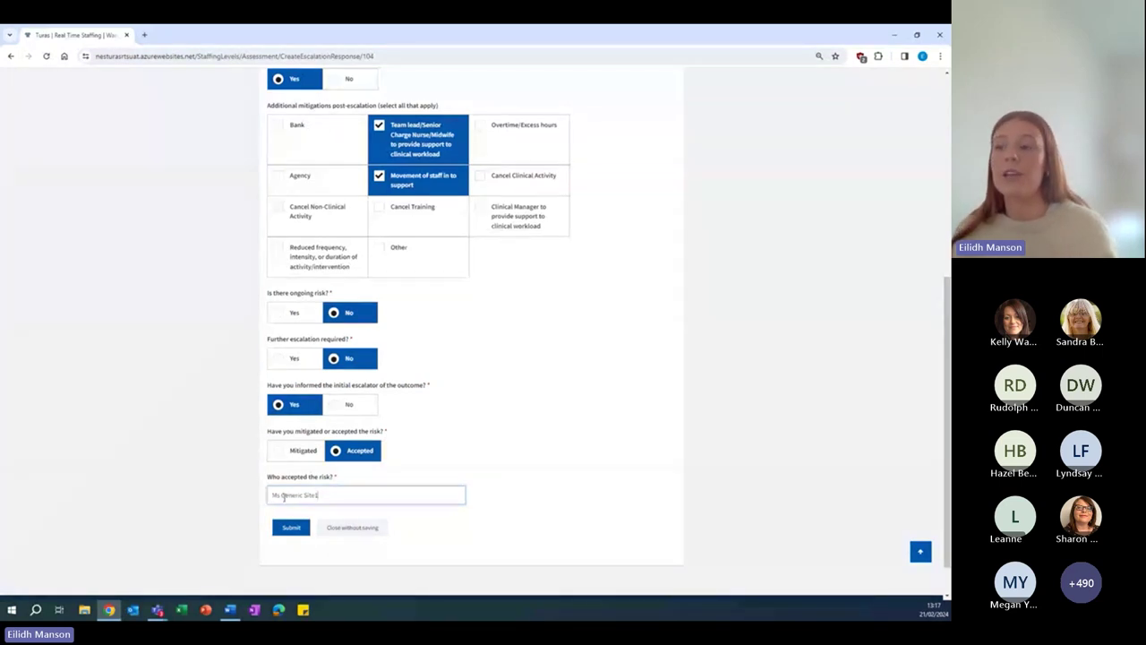
{"action": "left_click", "coordinate": [323, 493]}
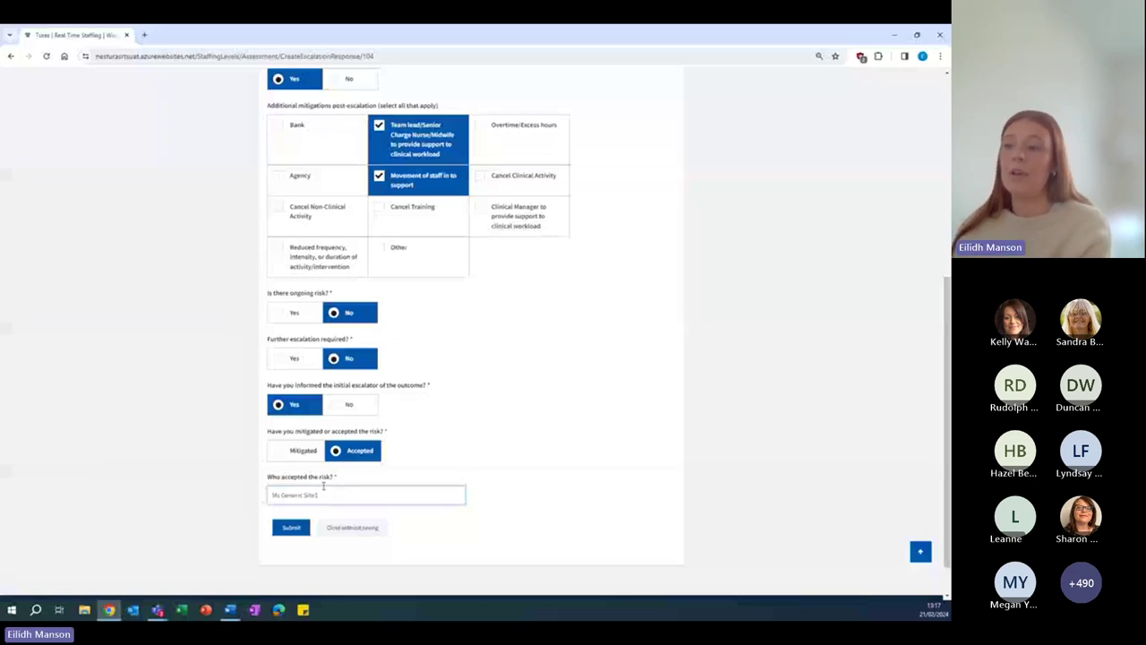
{"action": "left_click", "coordinate": [288, 526]}
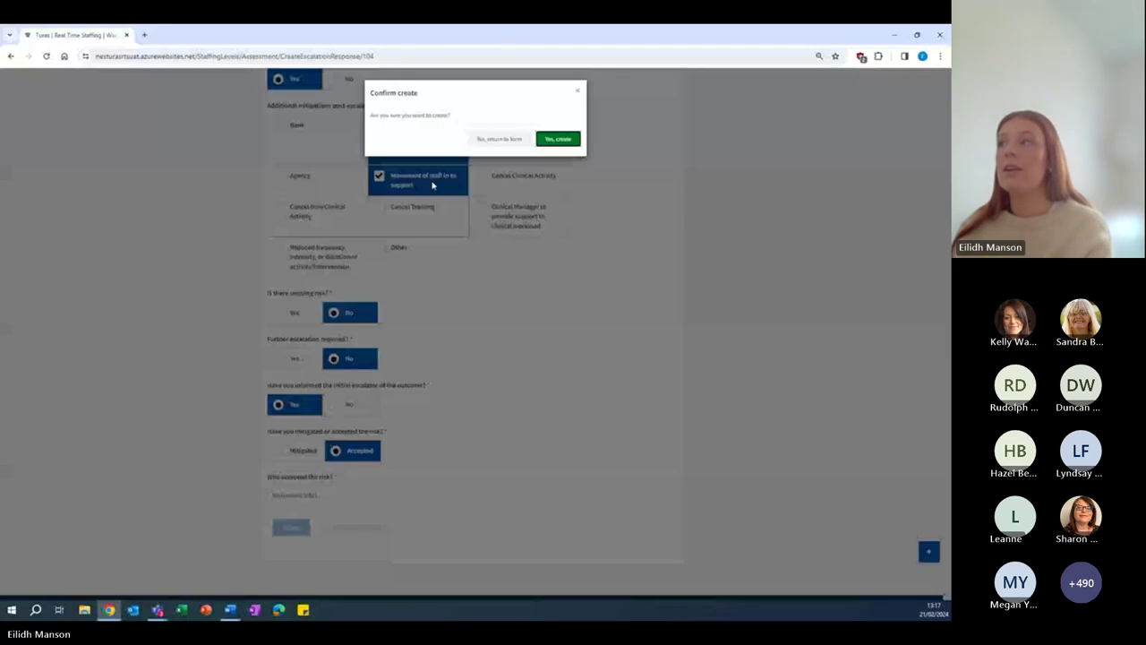
{"action": "left_click", "coordinate": [558, 138]}
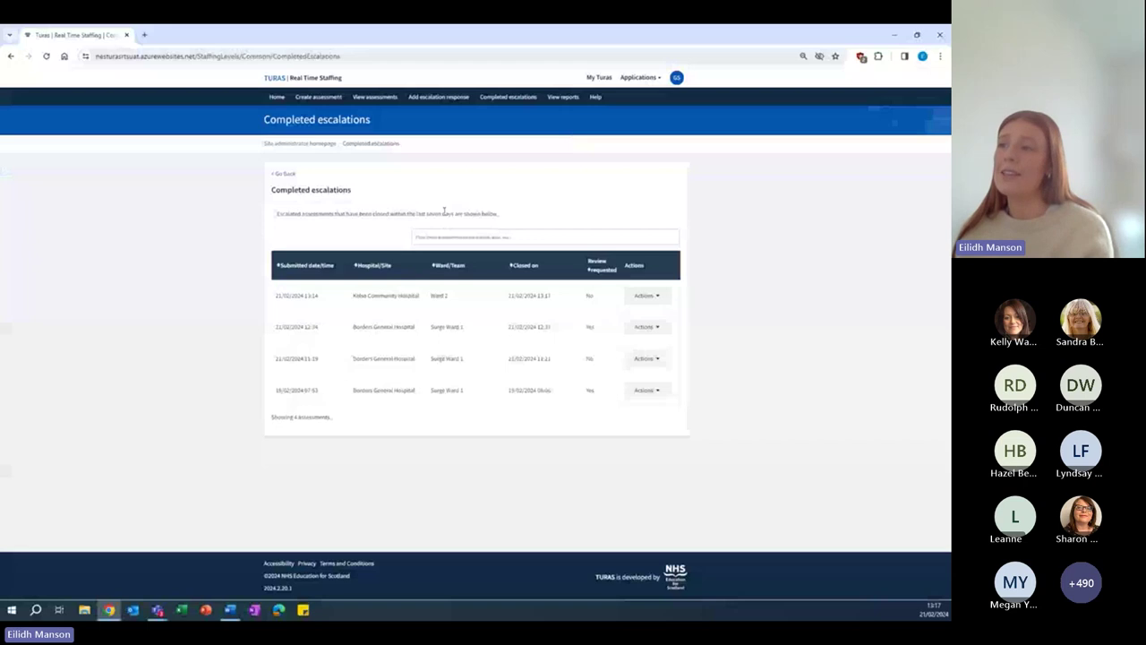
From the site administrator homepage, view completed escalations and start a closure response for Ward 2 at Kelso Community Hospital
{"action": "left_click", "coordinate": [309, 145]}
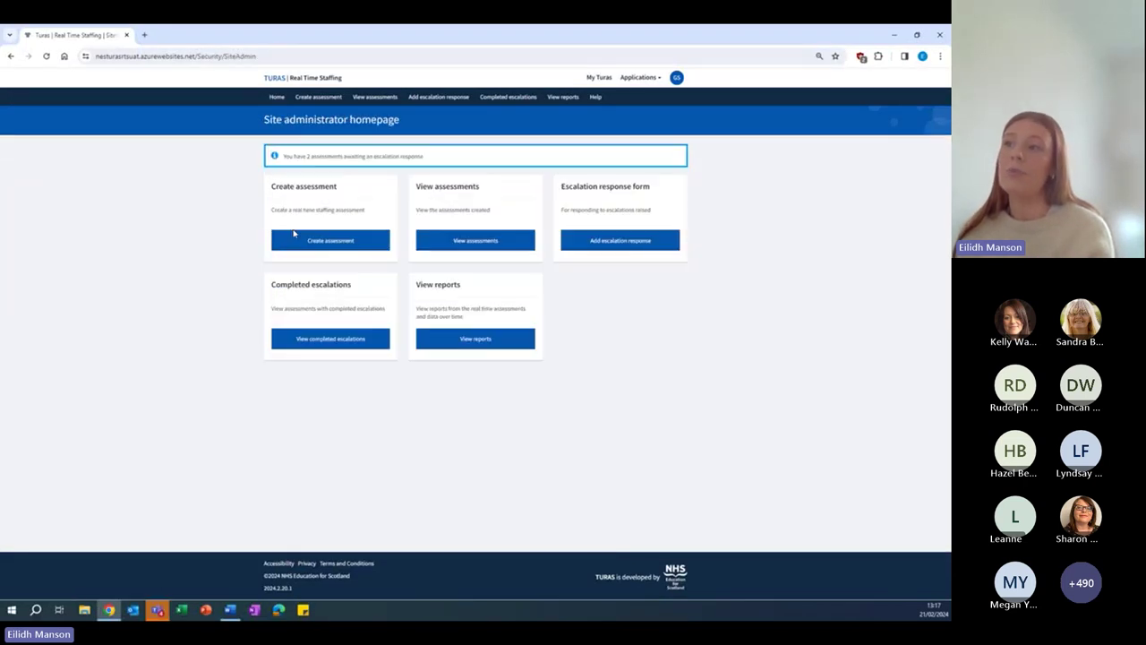
{"action": "left_click", "coordinate": [330, 338]}
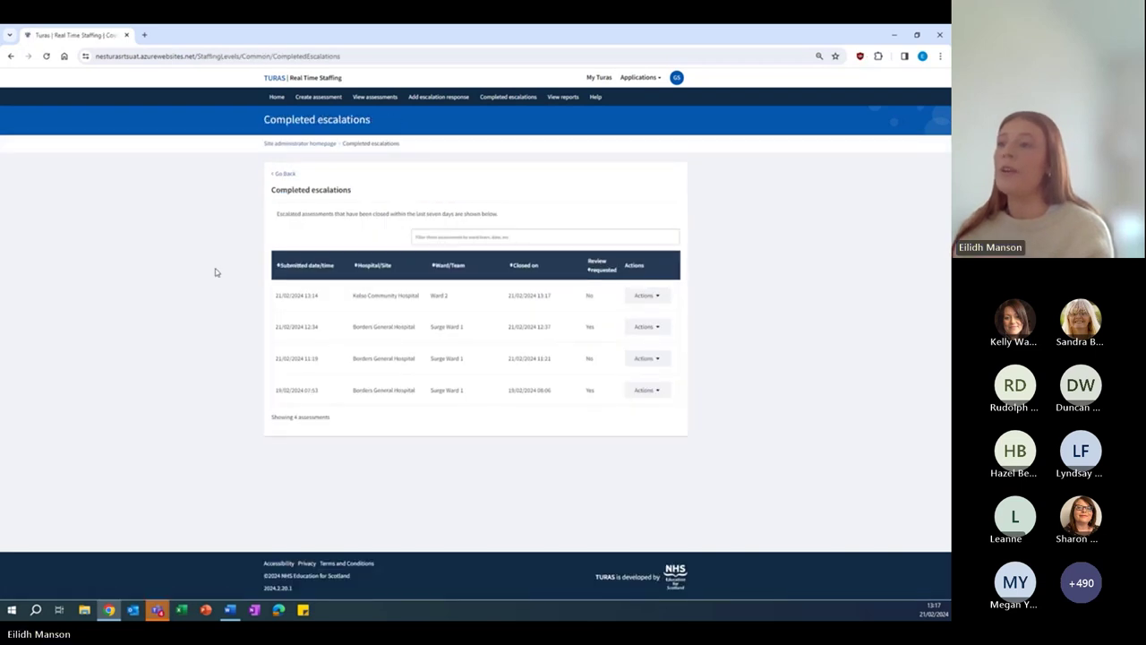
{"action": "double_click", "coordinate": [310, 296]}
{"action": "left_click", "coordinate": [333, 301]}
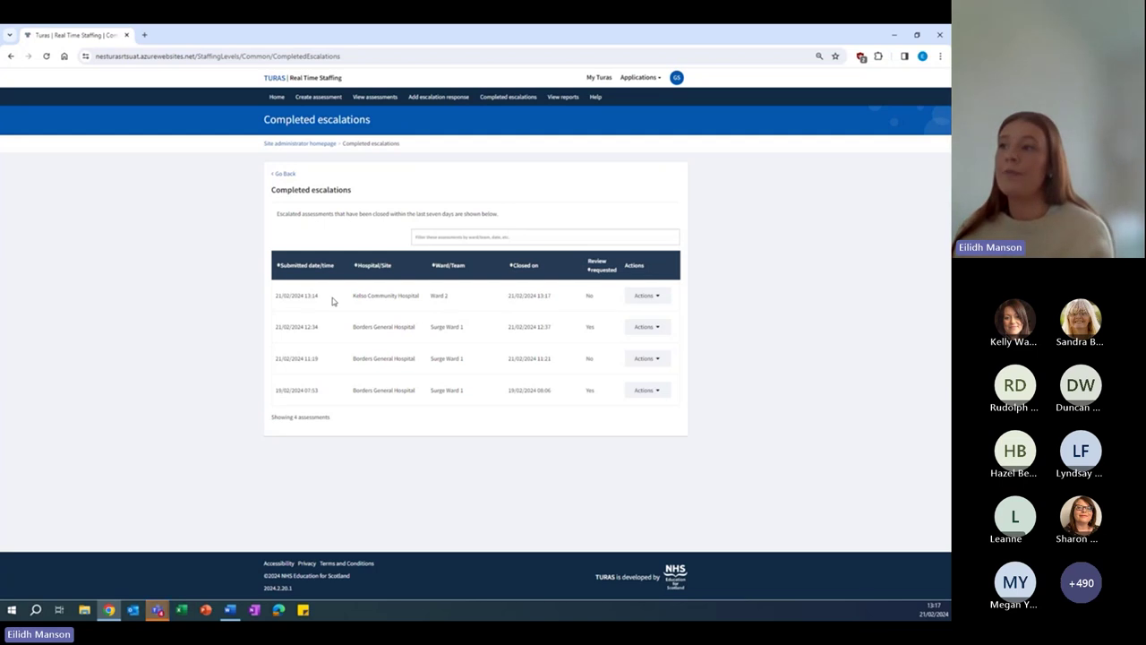
{"action": "left_click", "coordinate": [657, 297]}
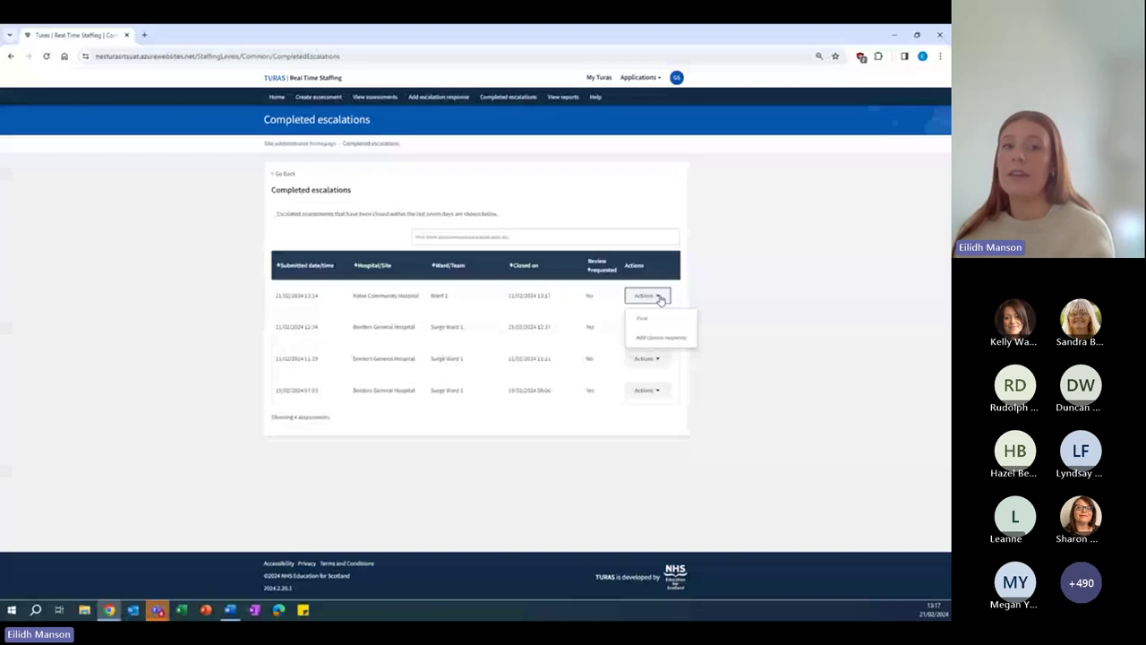
{"action": "left_click", "coordinate": [644, 339]}
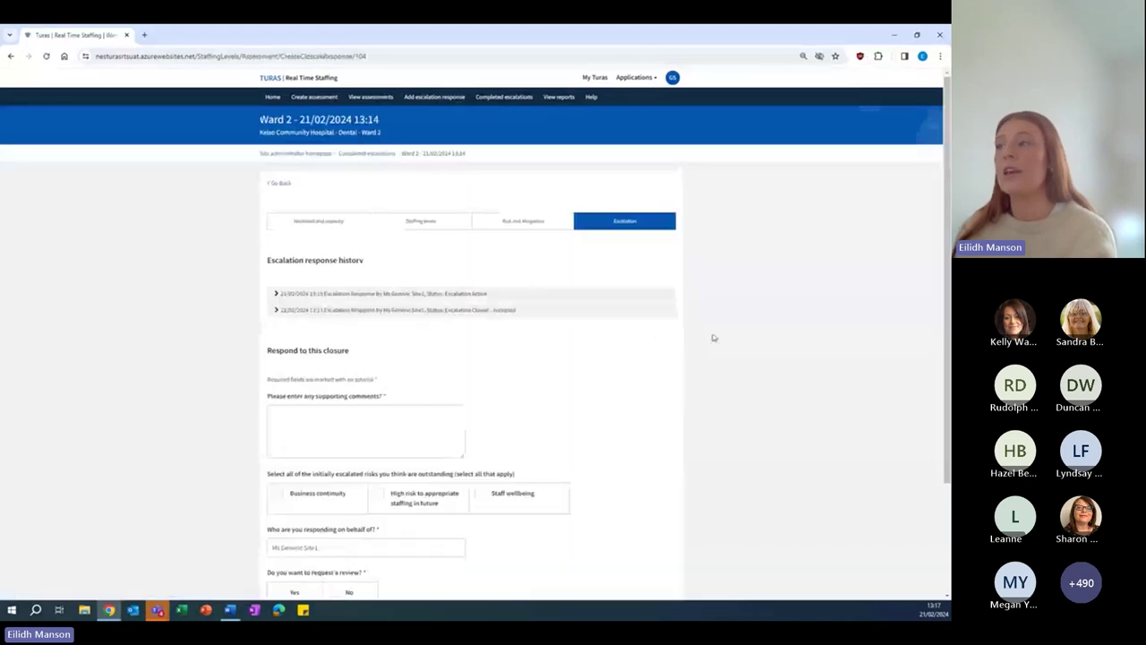
Enter "Test test risk still ongoing" as supporting comments and select High risk to appropriate staffing in future as the outstanding risk
{"action": "scroll", "coordinate": [713, 337], "scroll_direction": "down", "scroll_amount": 1}
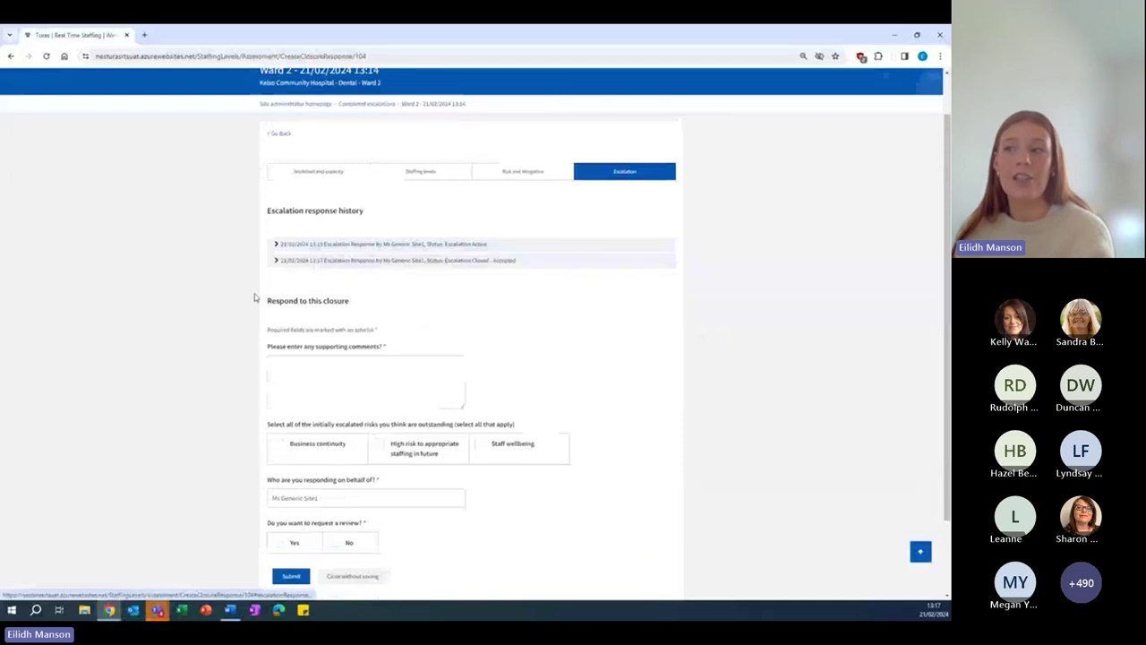
{"action": "scroll", "coordinate": [256, 298], "scroll_direction": "down", "scroll_amount": 1}
{"action": "left_click", "coordinate": [330, 328]}
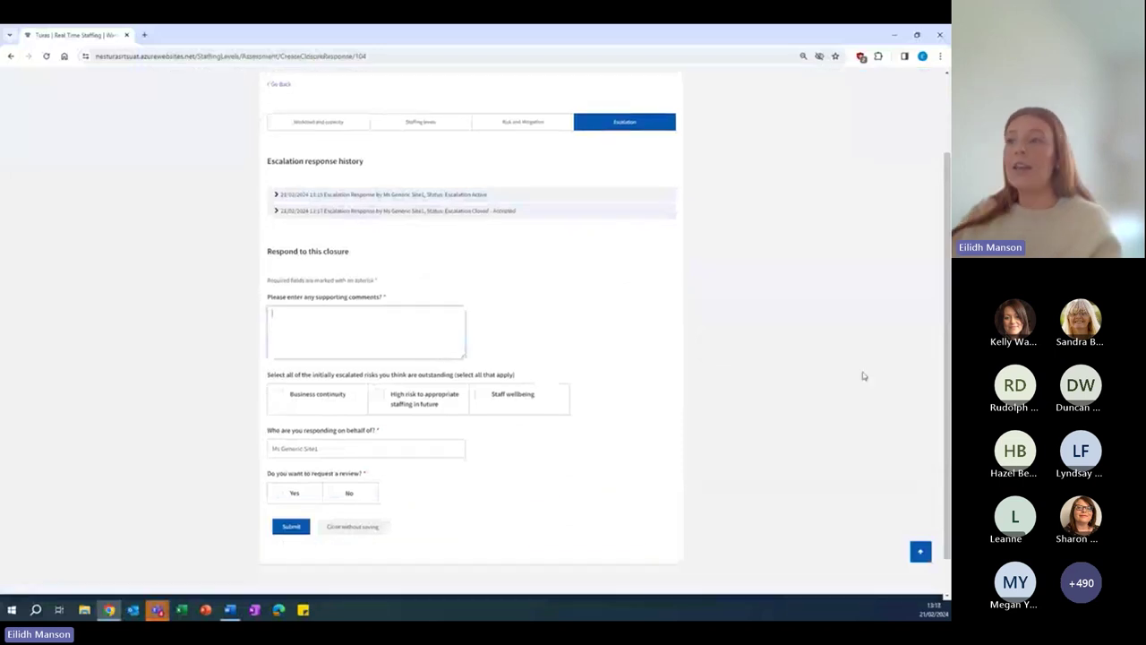
{"action": "type", "text": "Test test "}
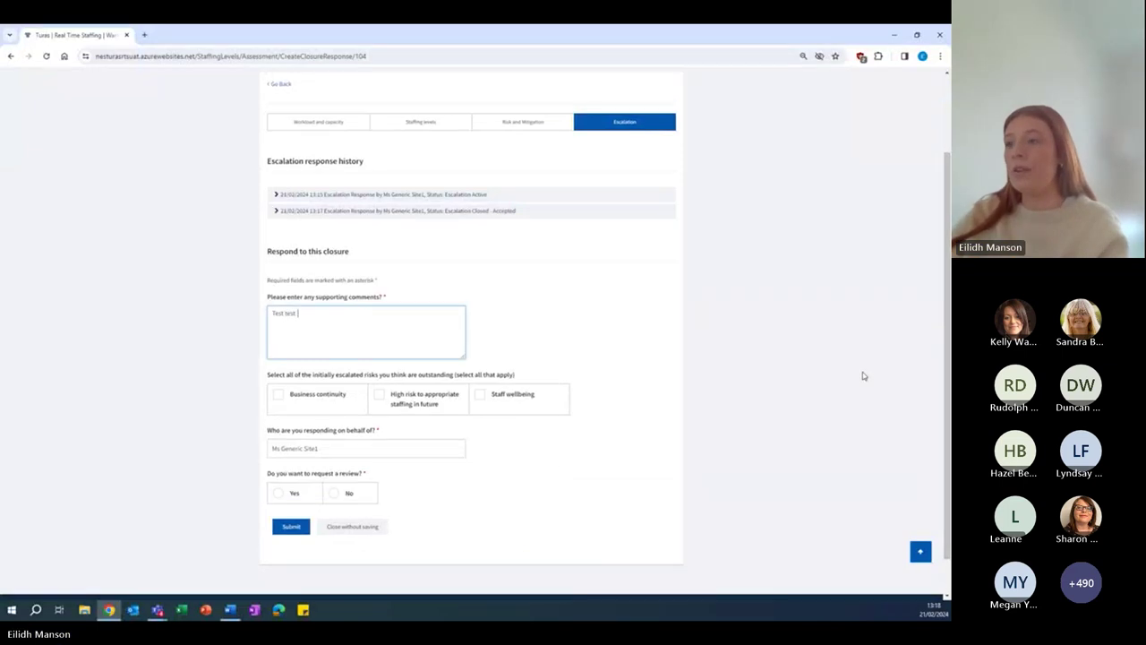
{"action": "type", "text": "risk still ongoing"}
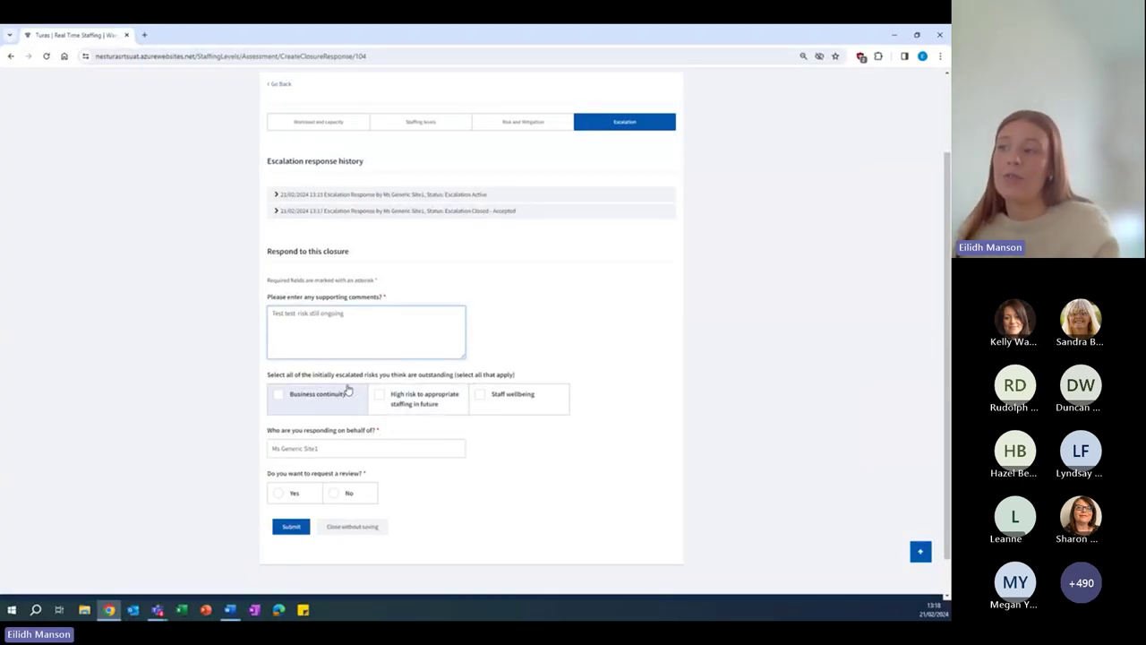
{"action": "left_click", "coordinate": [419, 401]}
Keep the prefilled name of who the response is on behalf of and answer No to requesting a review
{"action": "left_click", "coordinate": [386, 447]}
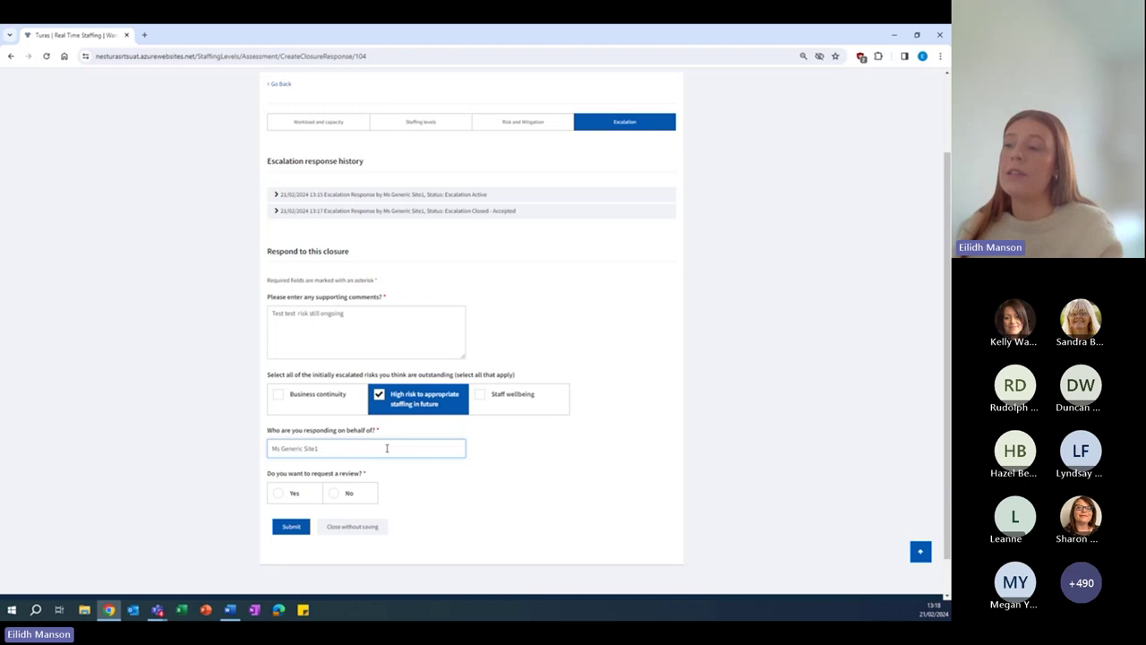
{"action": "scroll", "coordinate": [490, 424], "scroll_direction": "down", "scroll_amount": 1}
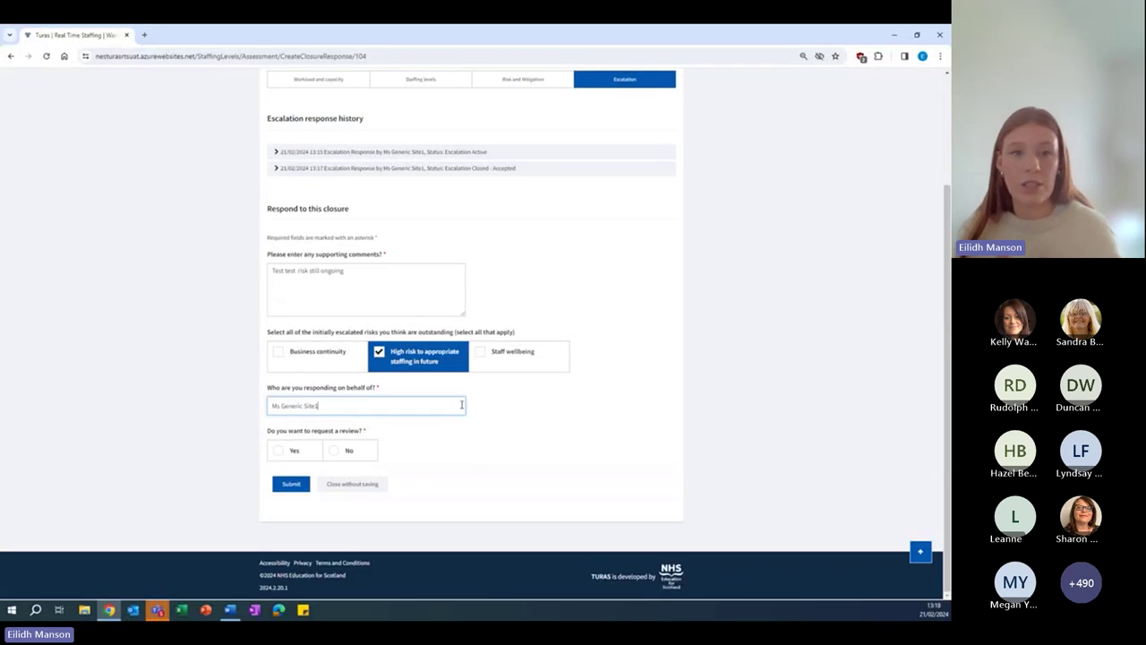
{"action": "left_click", "coordinate": [349, 451]}
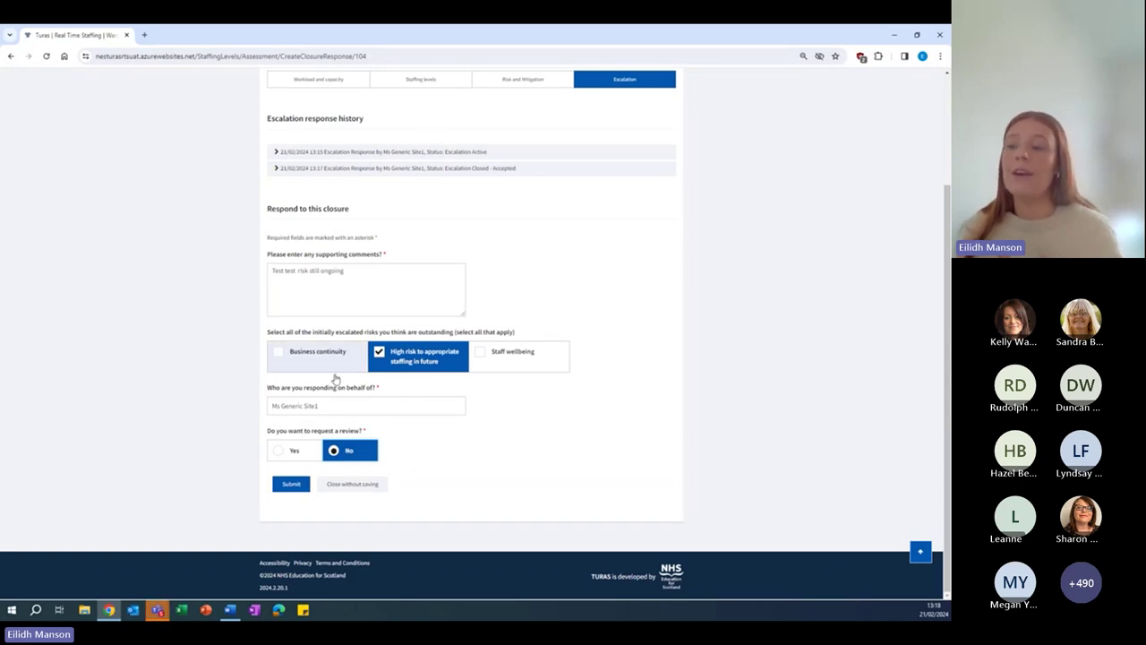
Change the review request to Yes with the reason "Disagree", then submit the closure response and confirm its creation
{"action": "left_click", "coordinate": [294, 450]}
{"action": "scroll", "coordinate": [213, 462], "scroll_direction": "down", "scroll_amount": 2}
{"action": "left_click", "coordinate": [318, 425]}
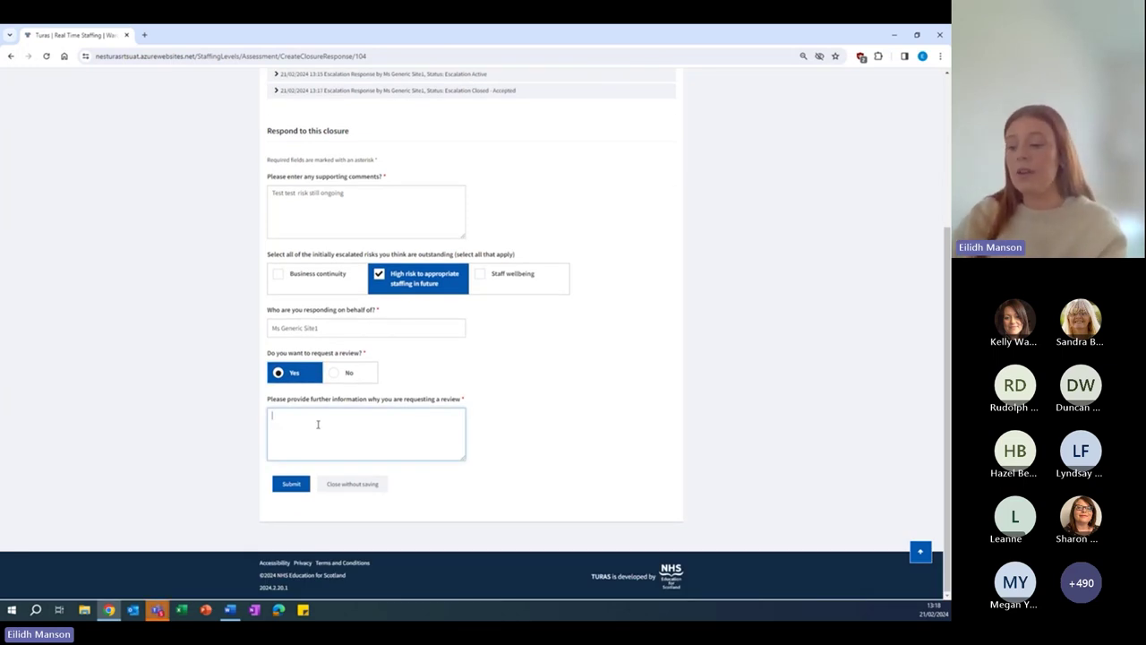
{"action": "type", "text": "Disagree"}
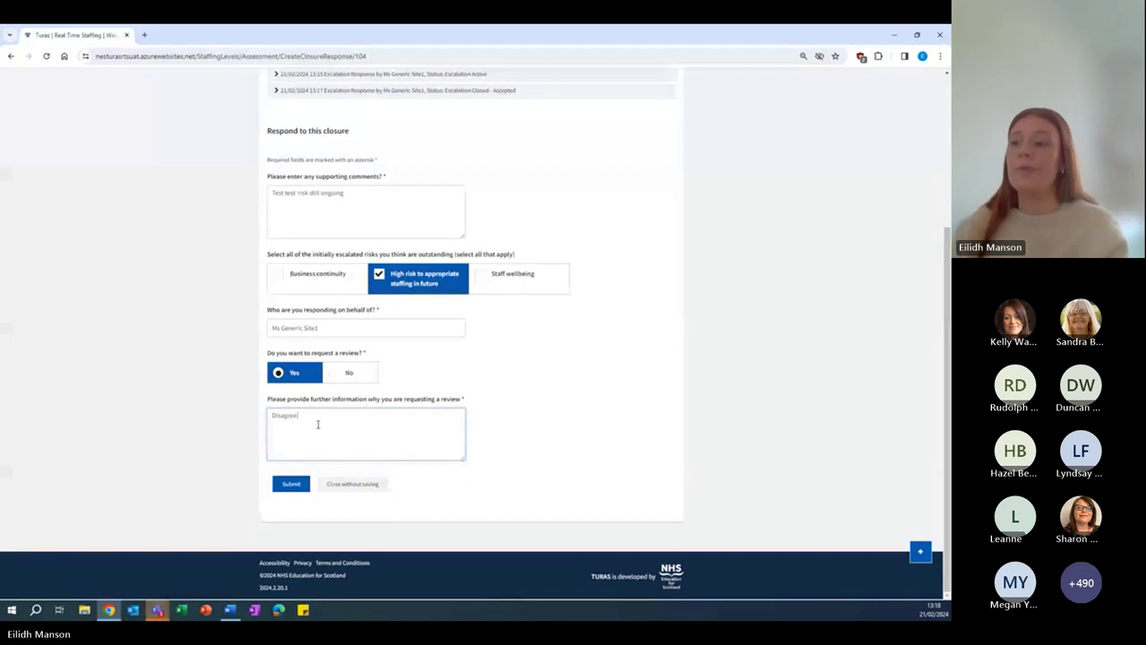
{"action": "left_click", "coordinate": [292, 485]}
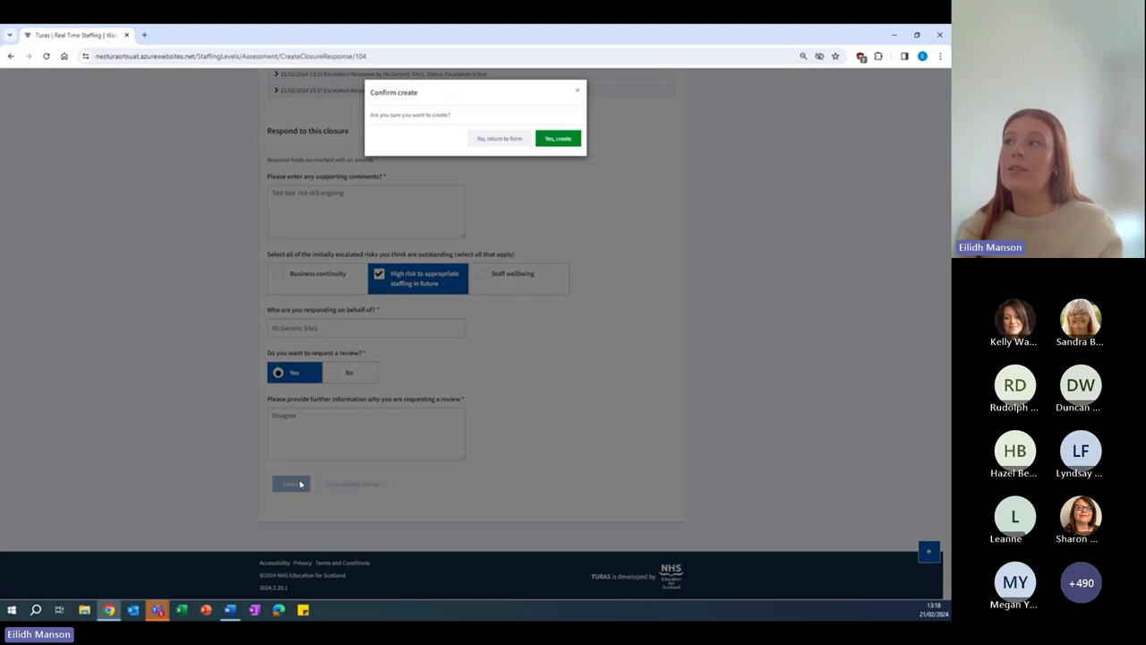
{"action": "left_click", "coordinate": [567, 142]}
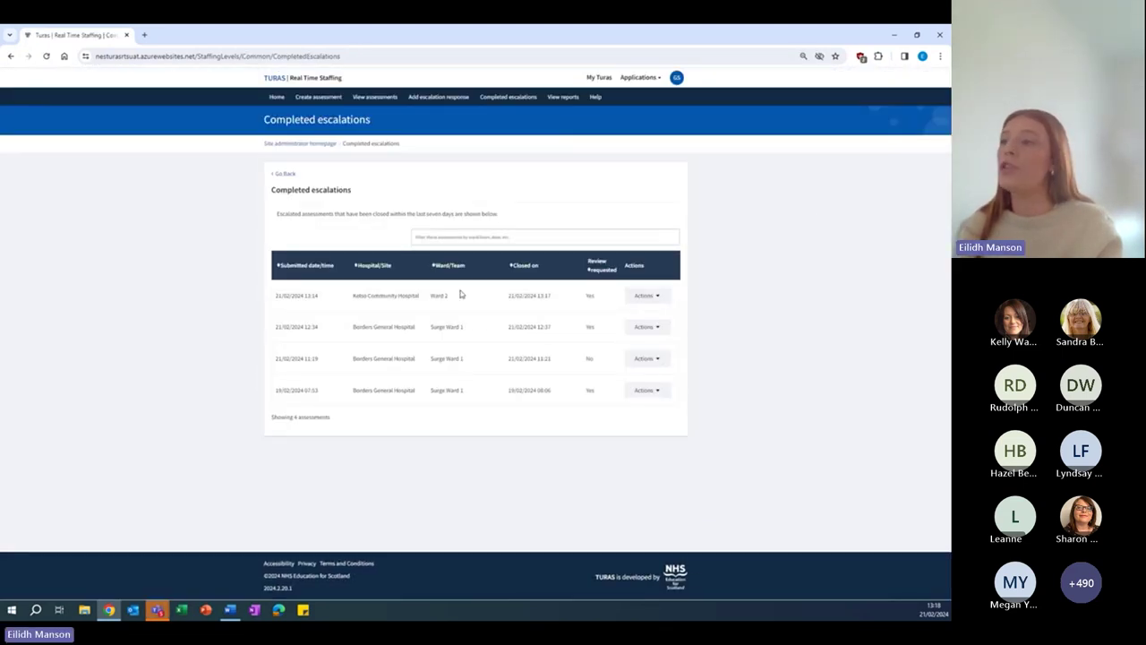
View the completed Ward 2 escalation at Kelso Community Hospital and go through its assessment details down to the escalation history
{"action": "left_click", "coordinate": [644, 297]}
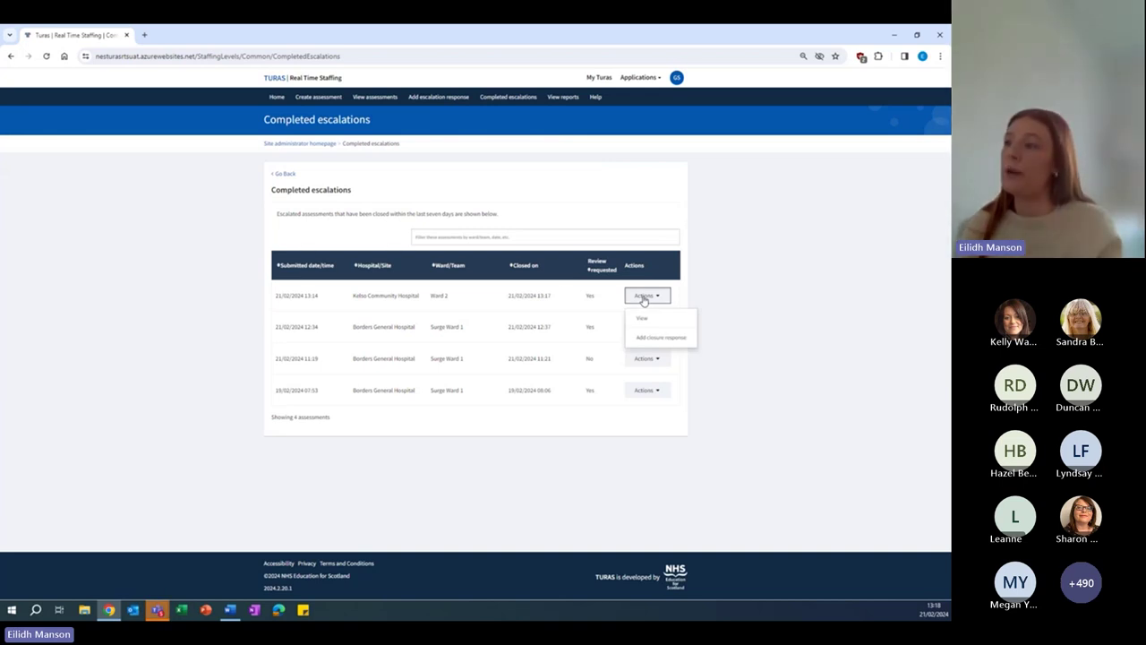
{"action": "left_click", "coordinate": [641, 318]}
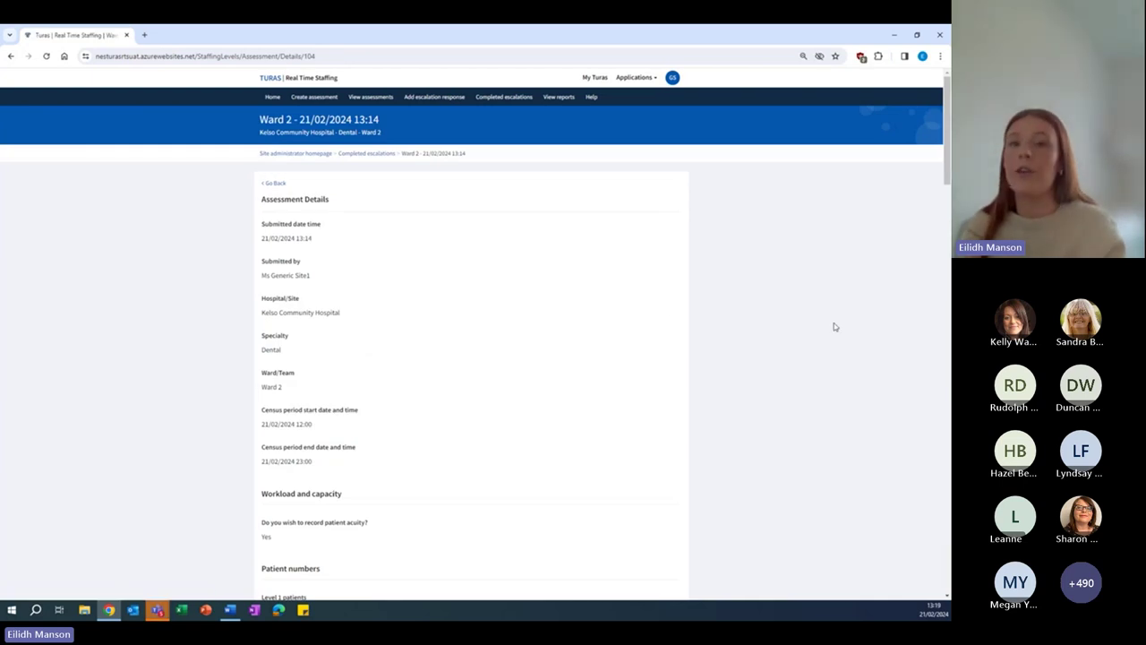
{"action": "scroll", "coordinate": [834, 327], "scroll_direction": "down", "scroll_amount": 2}
{"action": "scroll", "coordinate": [833, 327], "scroll_direction": "down", "scroll_amount": 4}
{"action": "scroll", "coordinate": [834, 326], "scroll_direction": "down", "scroll_amount": 9}
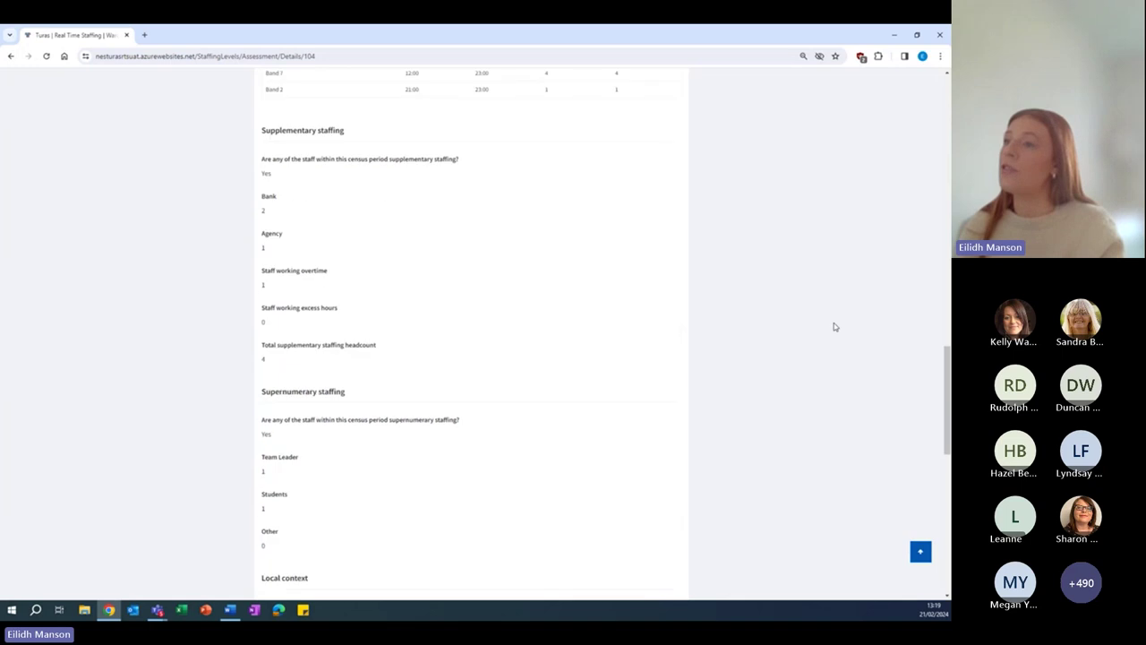
{"action": "scroll", "coordinate": [833, 327], "scroll_direction": "down", "scroll_amount": 8}
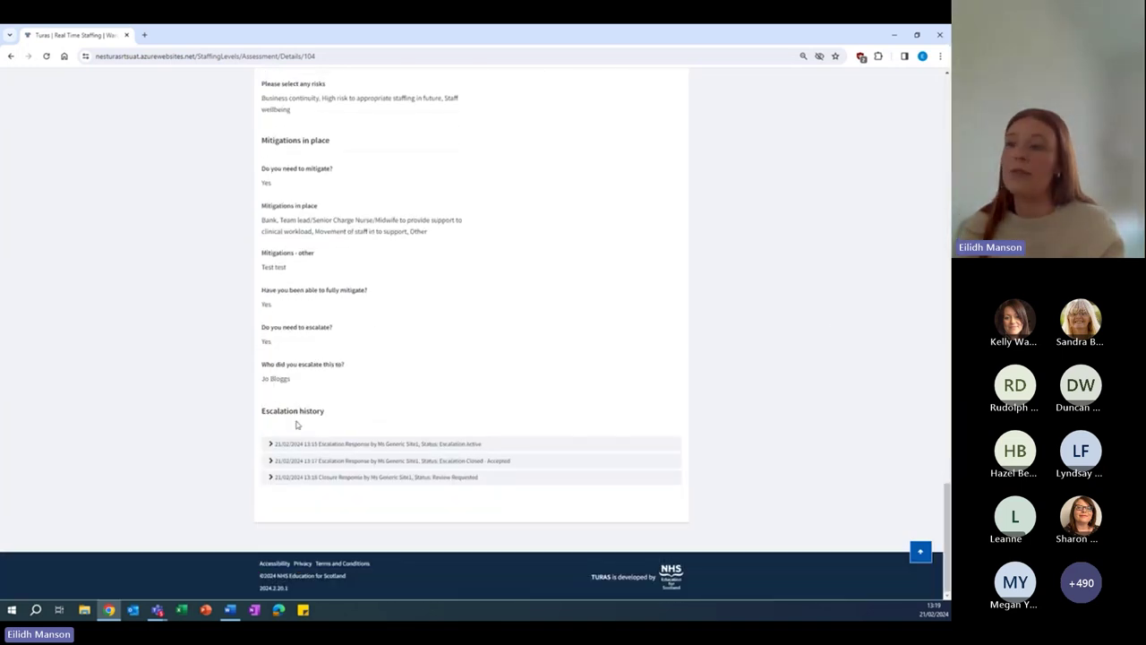
Review the 13:15 escalation response and the 13:18 closure response in the escalation history, collapsing each entry again
{"action": "left_click", "coordinate": [297, 445]}
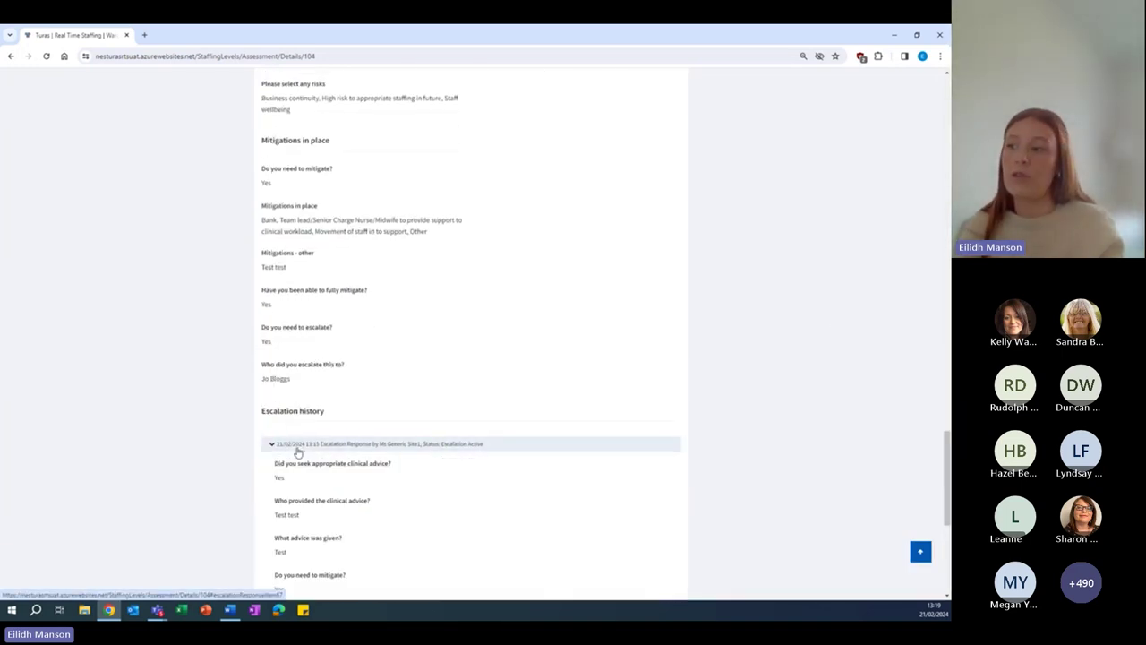
{"action": "left_click", "coordinate": [296, 444]}
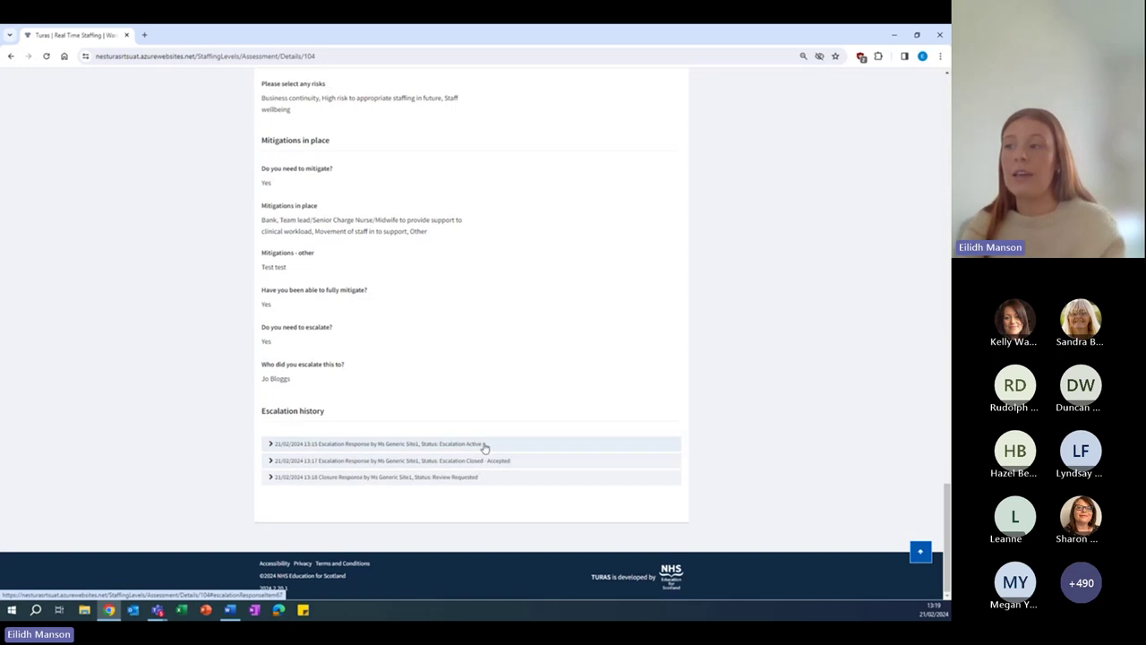
{"action": "left_click", "coordinate": [475, 480]}
{"action": "scroll", "coordinate": [668, 460], "scroll_direction": "down", "scroll_amount": 3}
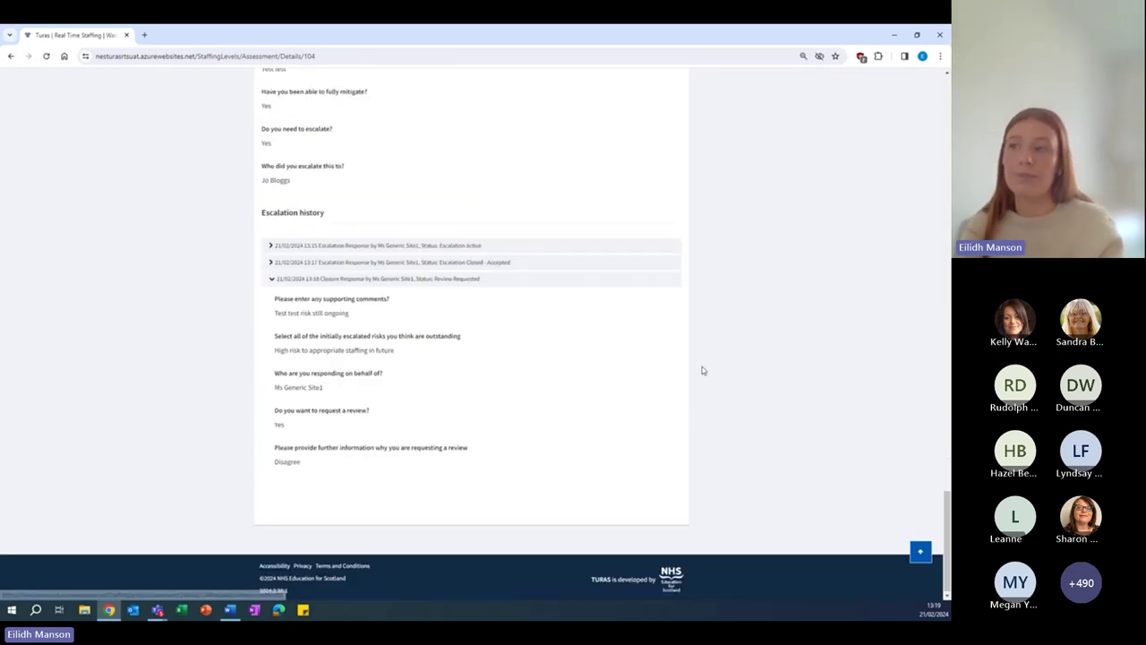
{"action": "left_click", "coordinate": [506, 279]}
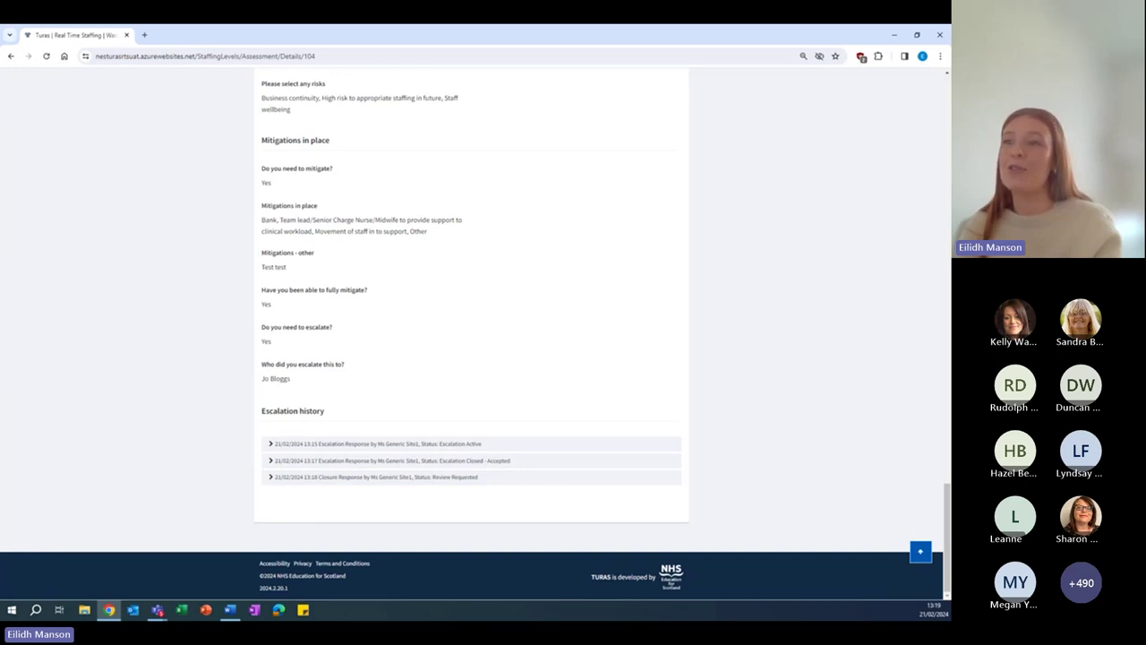
From the site administrator homepage, start a new assessment for Surge Ward 1 at Borders General Hospital
{"action": "key", "text": "alt+Tab"}
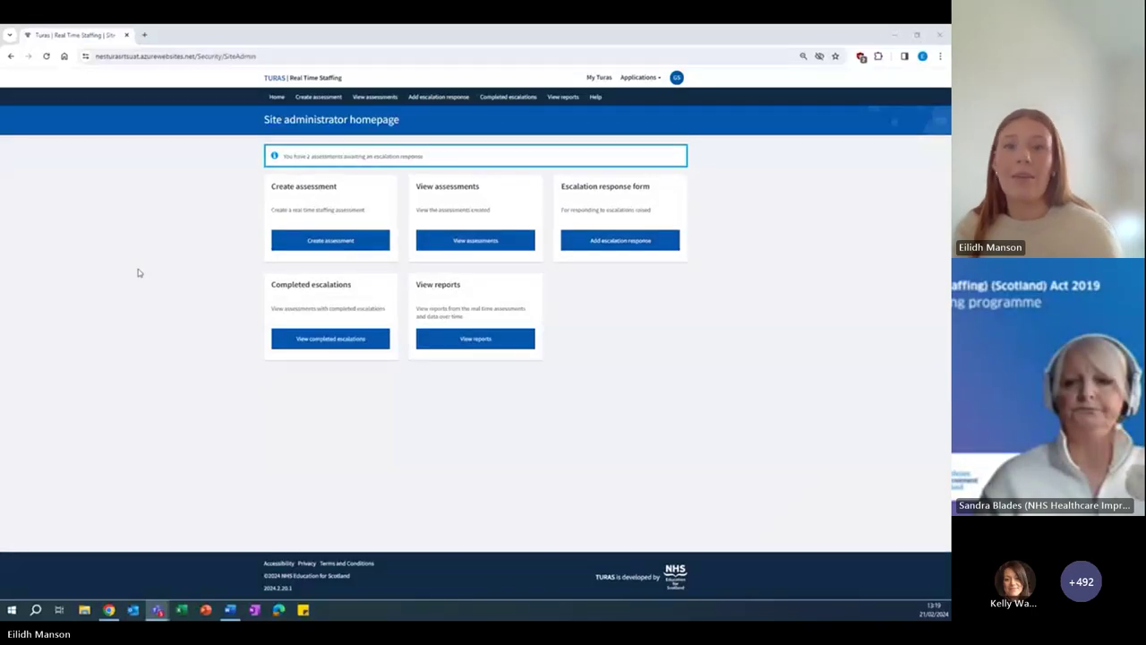
{"action": "left_click", "coordinate": [298, 242]}
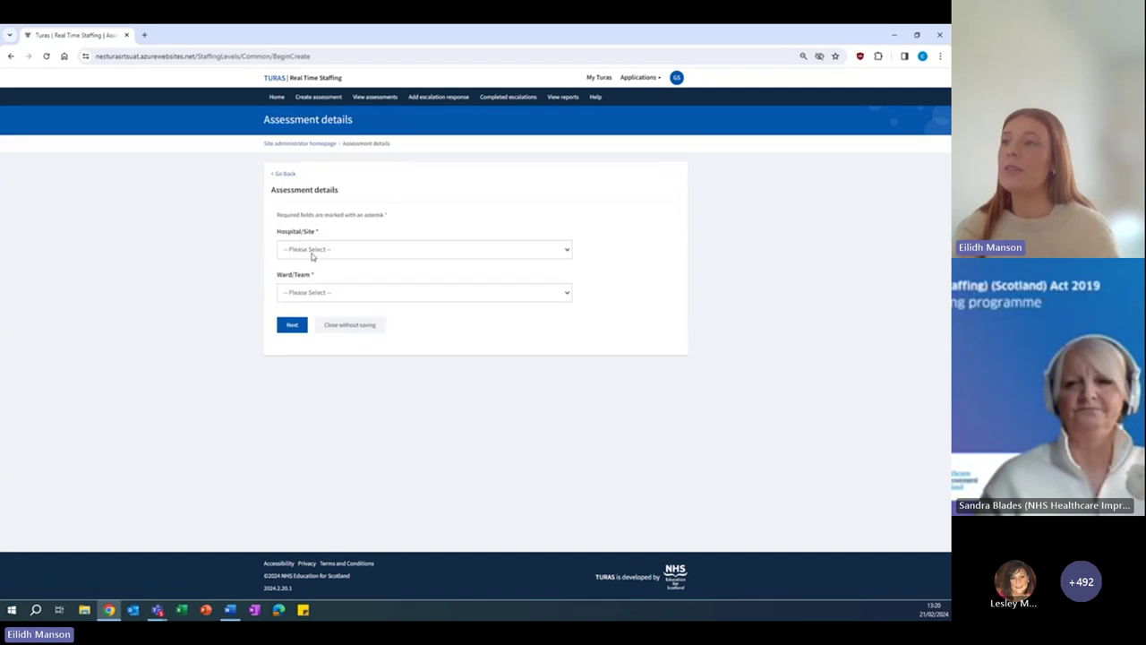
{"action": "left_click", "coordinate": [312, 249]}
{"action": "left_click", "coordinate": [312, 281]}
{"action": "left_click", "coordinate": [312, 292]}
{"action": "left_click", "coordinate": [305, 316]}
Set the census period to start on 22/02/2024 at 00:00 and end on 22/02/2024 at 12:00
{"action": "left_click", "coordinate": [352, 336]}
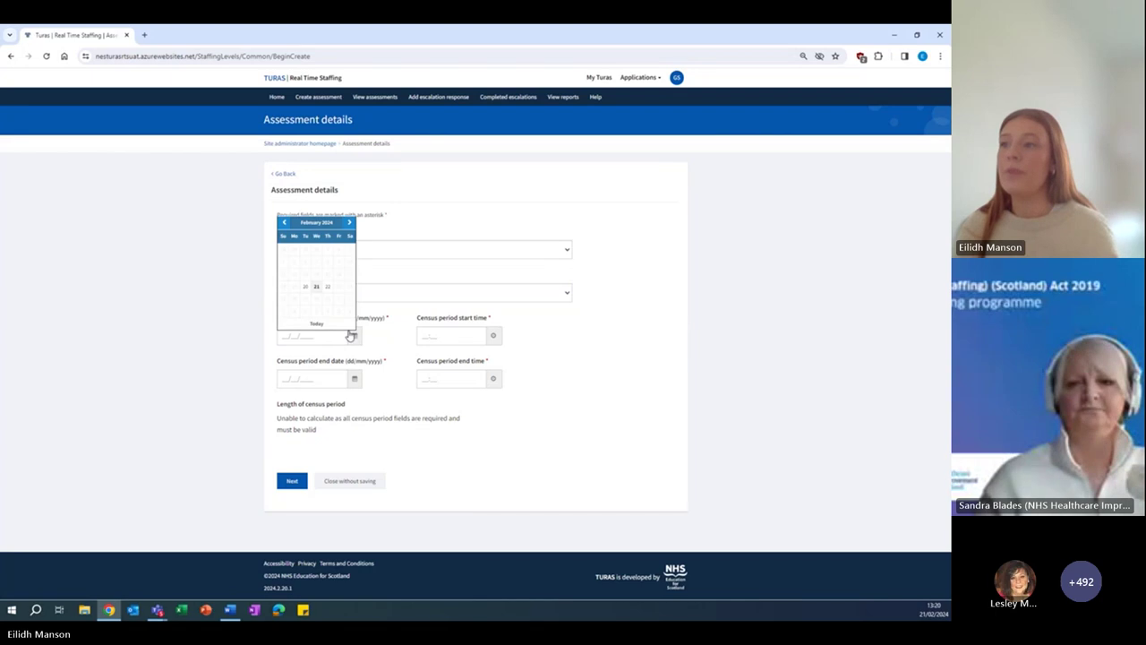
{"action": "left_click", "coordinate": [328, 286]}
{"action": "left_click", "coordinate": [452, 335]}
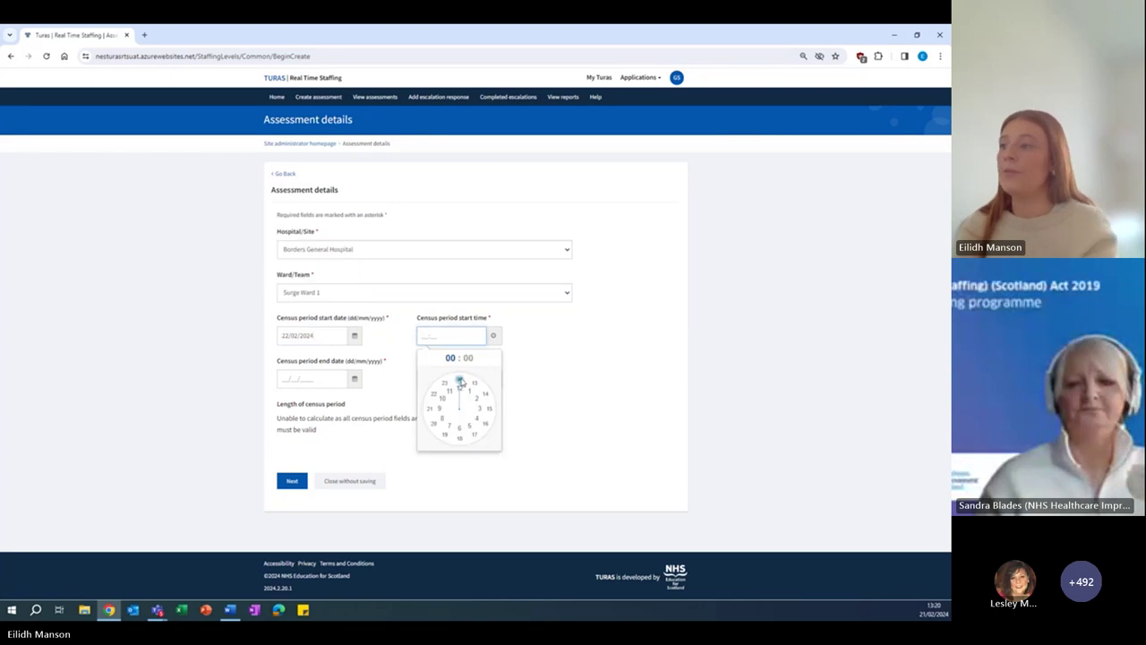
{"action": "left_click", "coordinate": [459, 381]}
{"action": "left_click", "coordinate": [304, 379]}
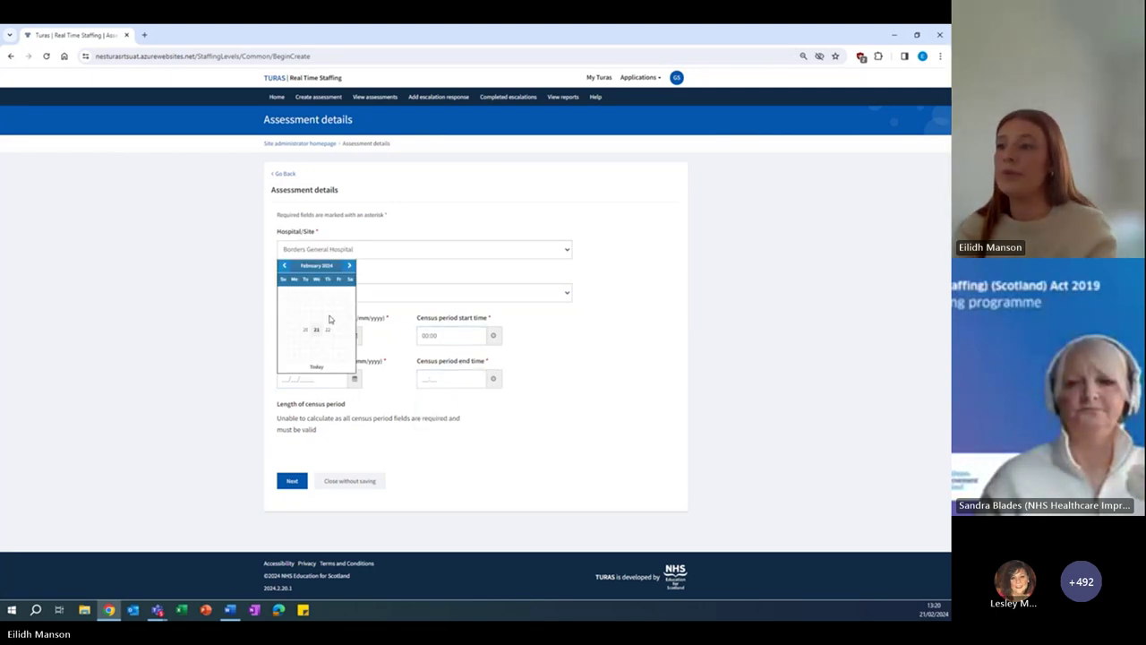
{"action": "left_click", "coordinate": [327, 330]}
{"action": "left_click", "coordinate": [450, 378]}
{"action": "left_click", "coordinate": [459, 433]}
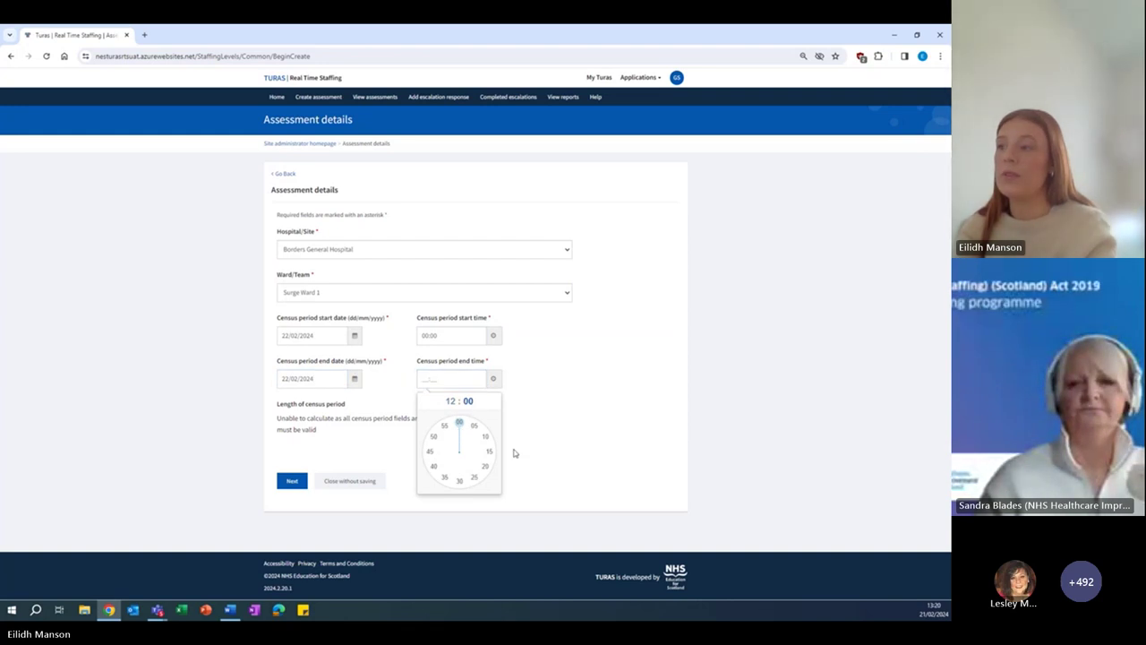
{"action": "left_click", "coordinate": [459, 423]}
Answer Yes to completing for a distinct and separate census period and proceed to the new assessment
{"action": "scroll", "coordinate": [285, 483], "scroll_direction": "down", "scroll_amount": 1}
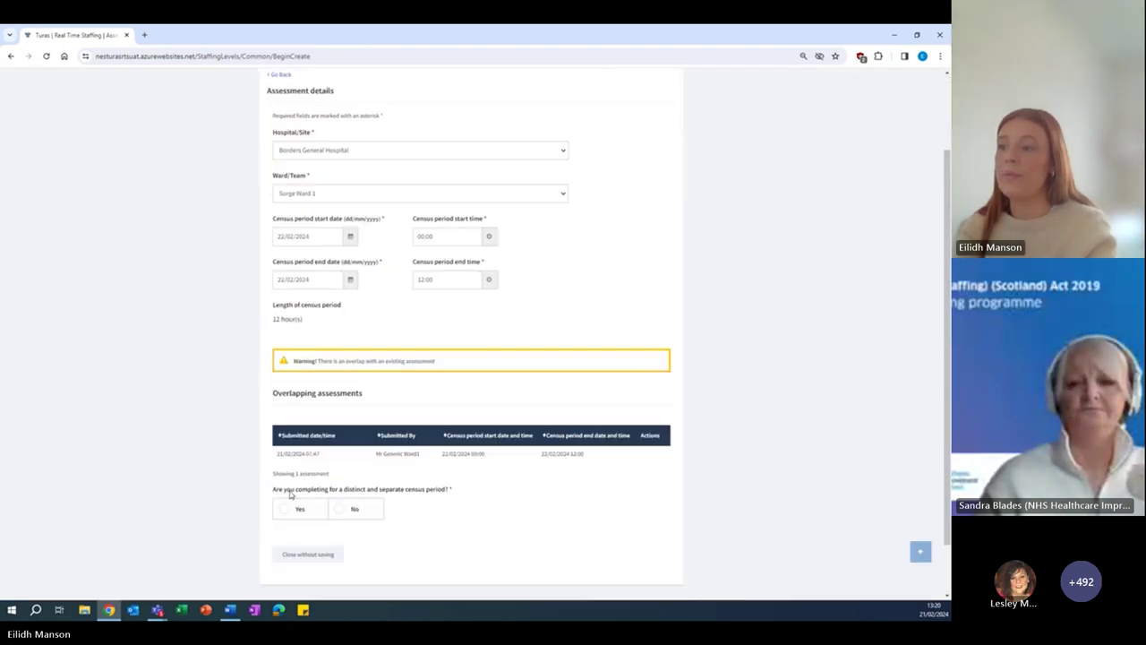
{"action": "left_click", "coordinate": [295, 509]}
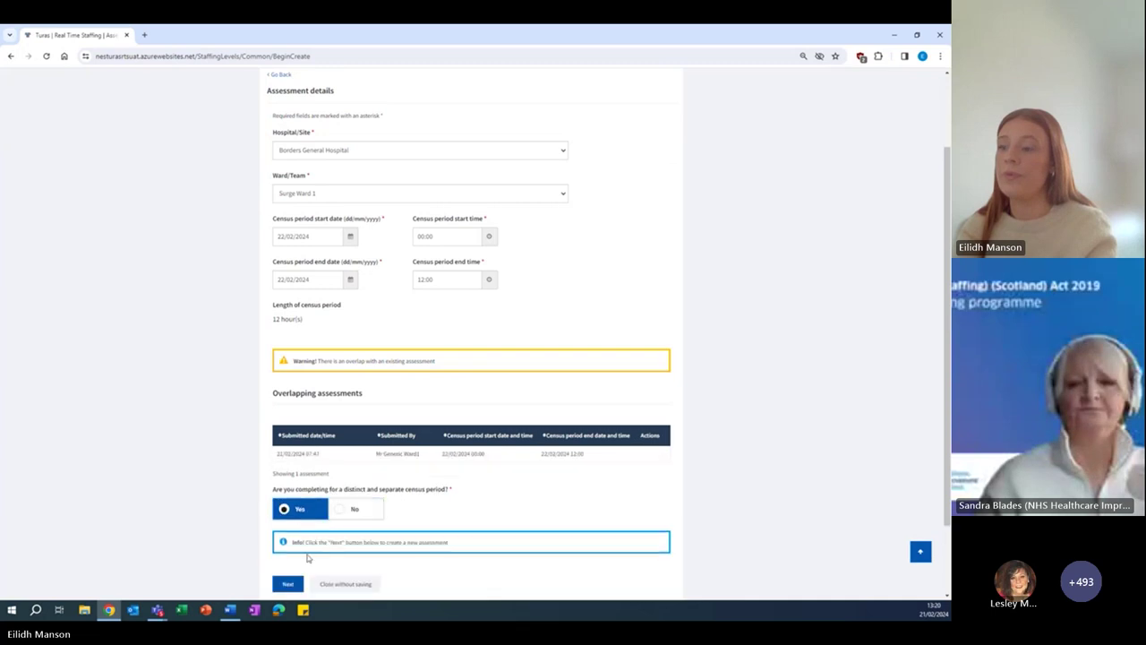
{"action": "left_click", "coordinate": [287, 583]}
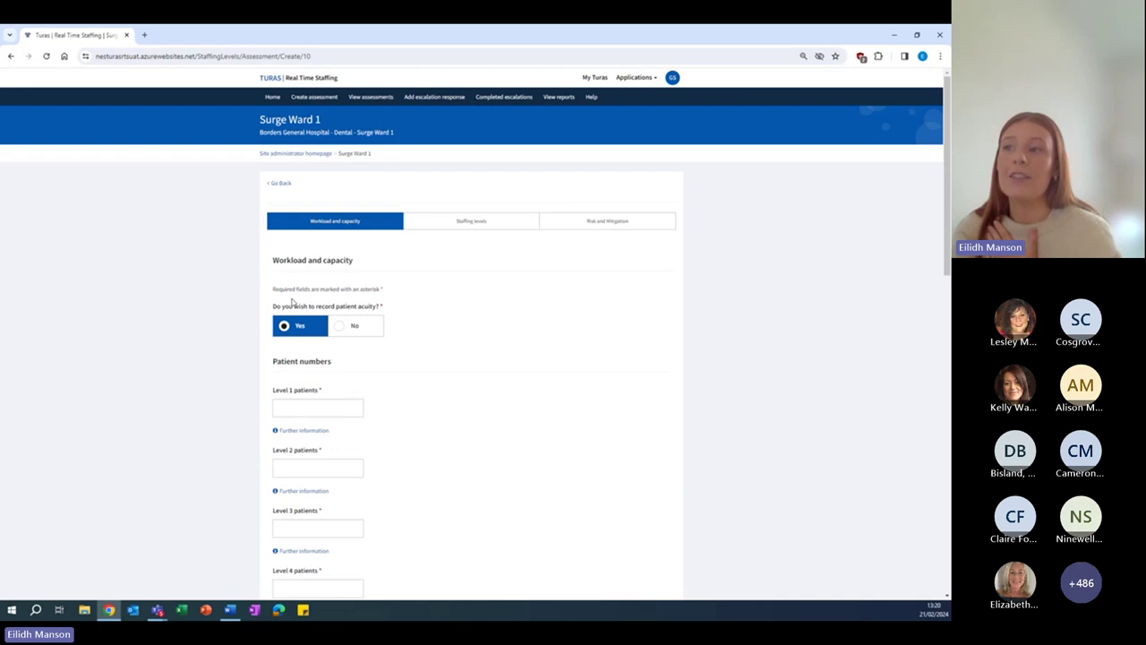
Answer No to recording patient acuity and patient interventions, and continue to the Staffing levels section
{"action": "left_click", "coordinate": [345, 327]}
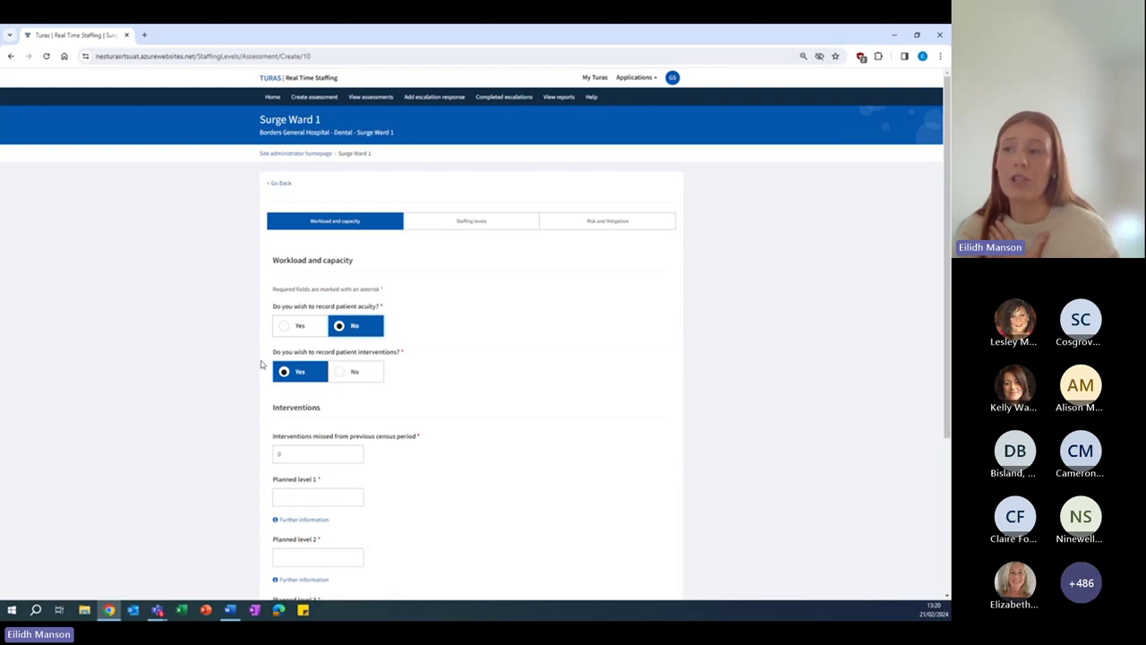
{"action": "left_click", "coordinate": [366, 377]}
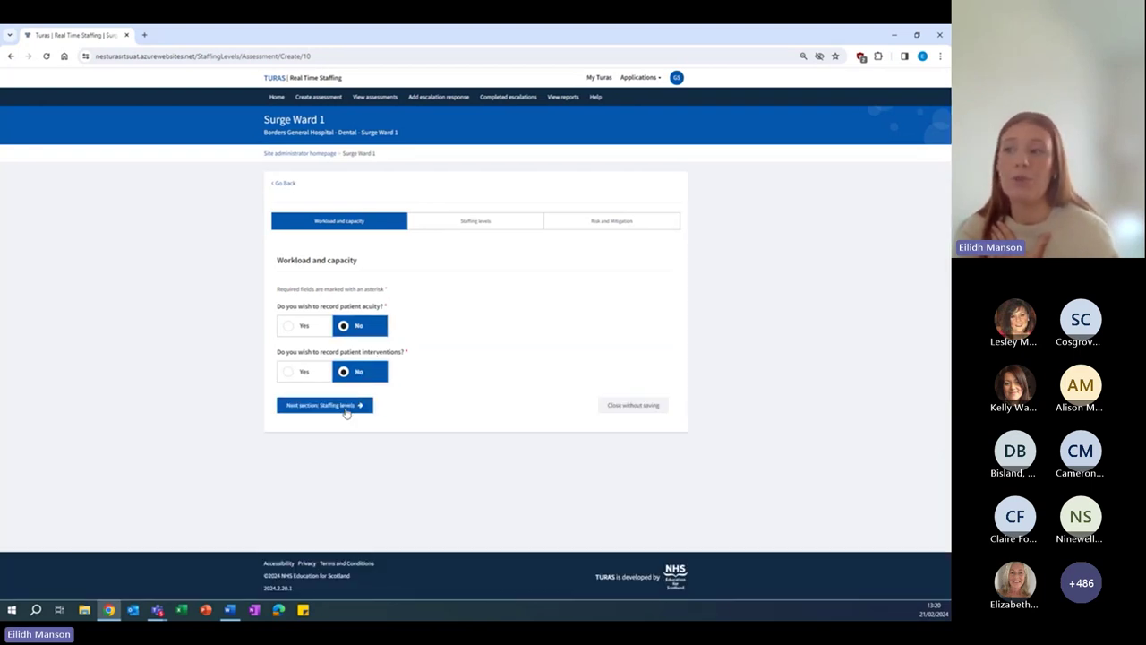
{"action": "left_click", "coordinate": [347, 407]}
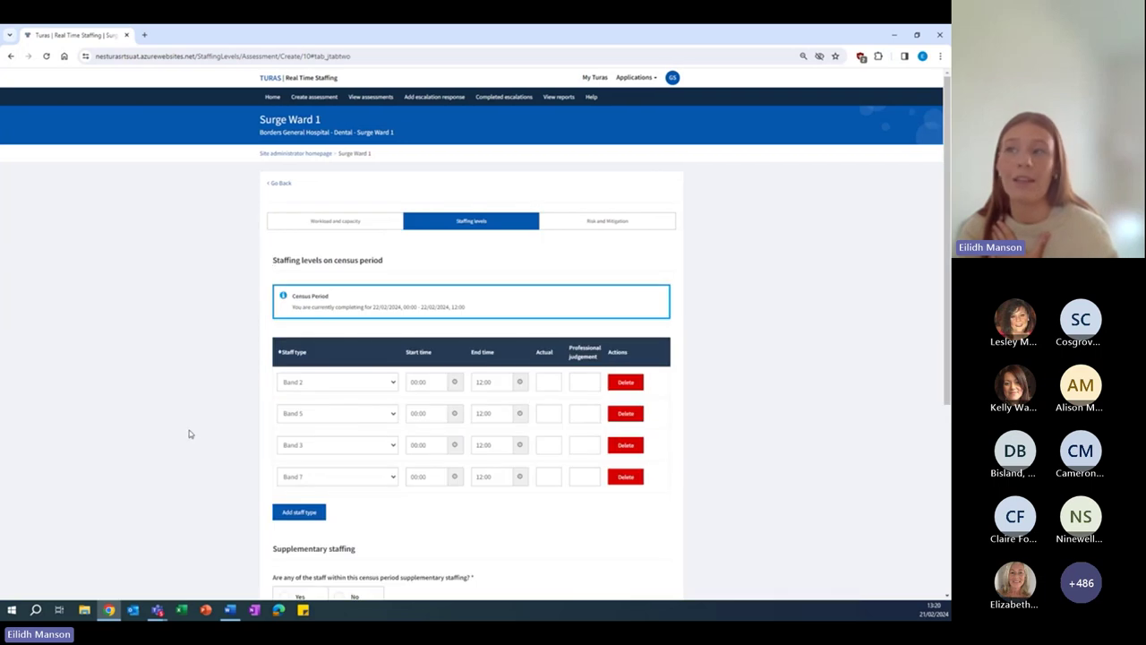